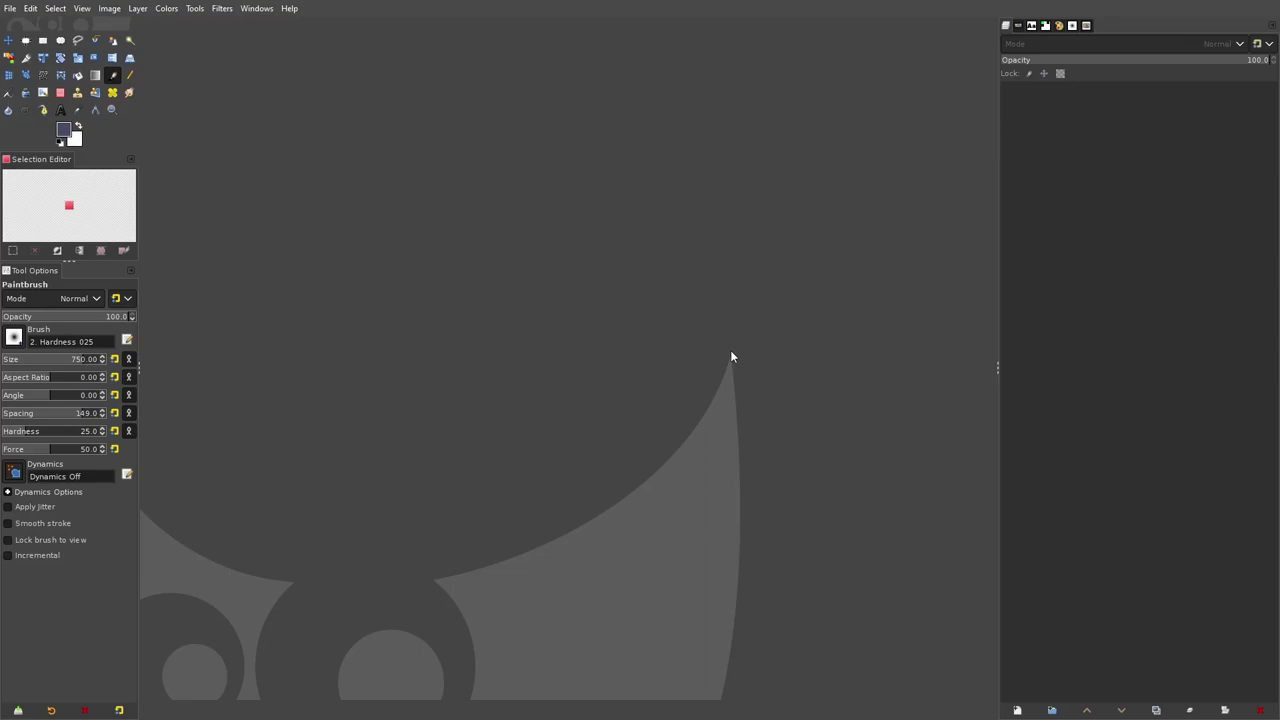
Create a new 1920 × 1080 px image.
{"action": "left_click", "coordinate": [11, 9]}
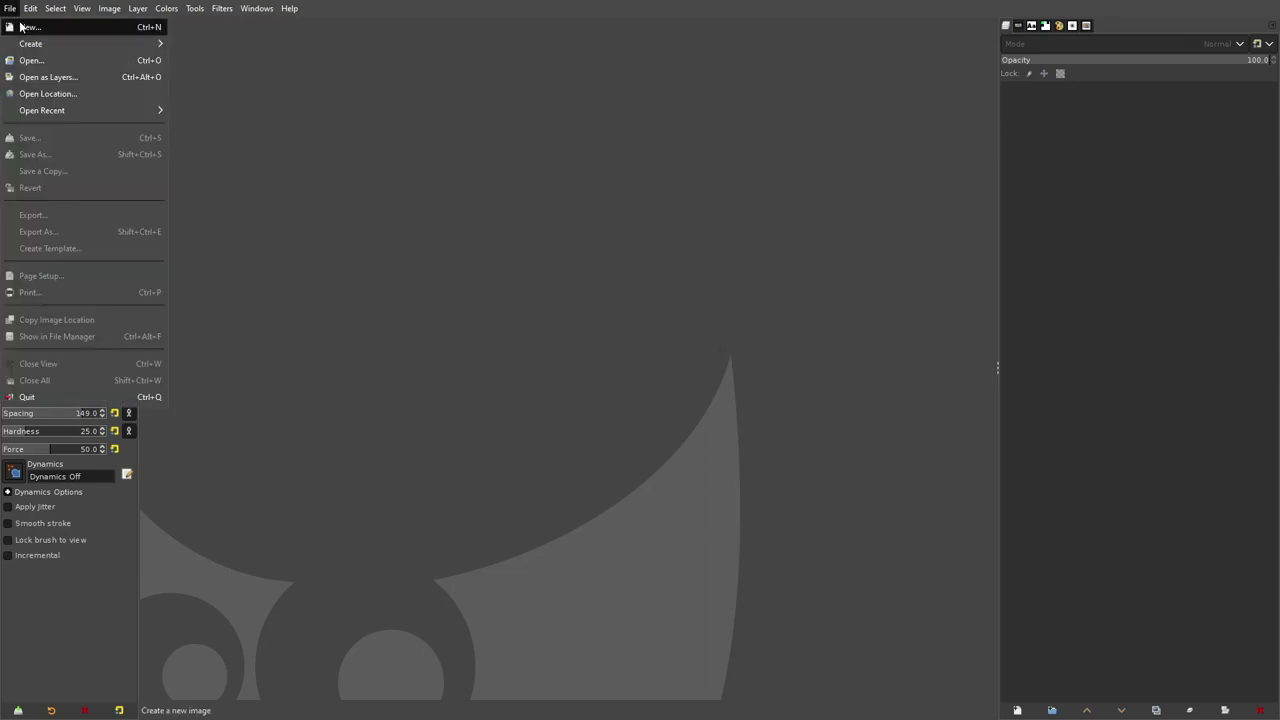
{"action": "left_click", "coordinate": [22, 25]}
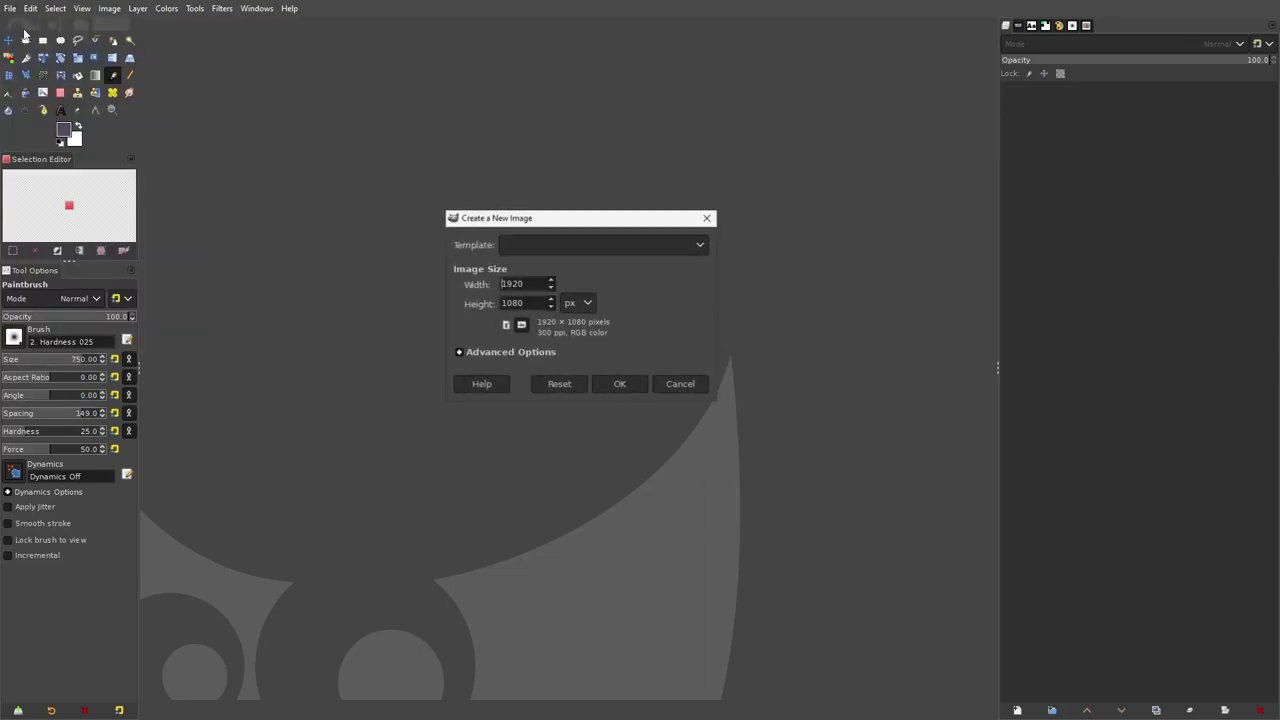
{"action": "left_click", "coordinate": [619, 385]}
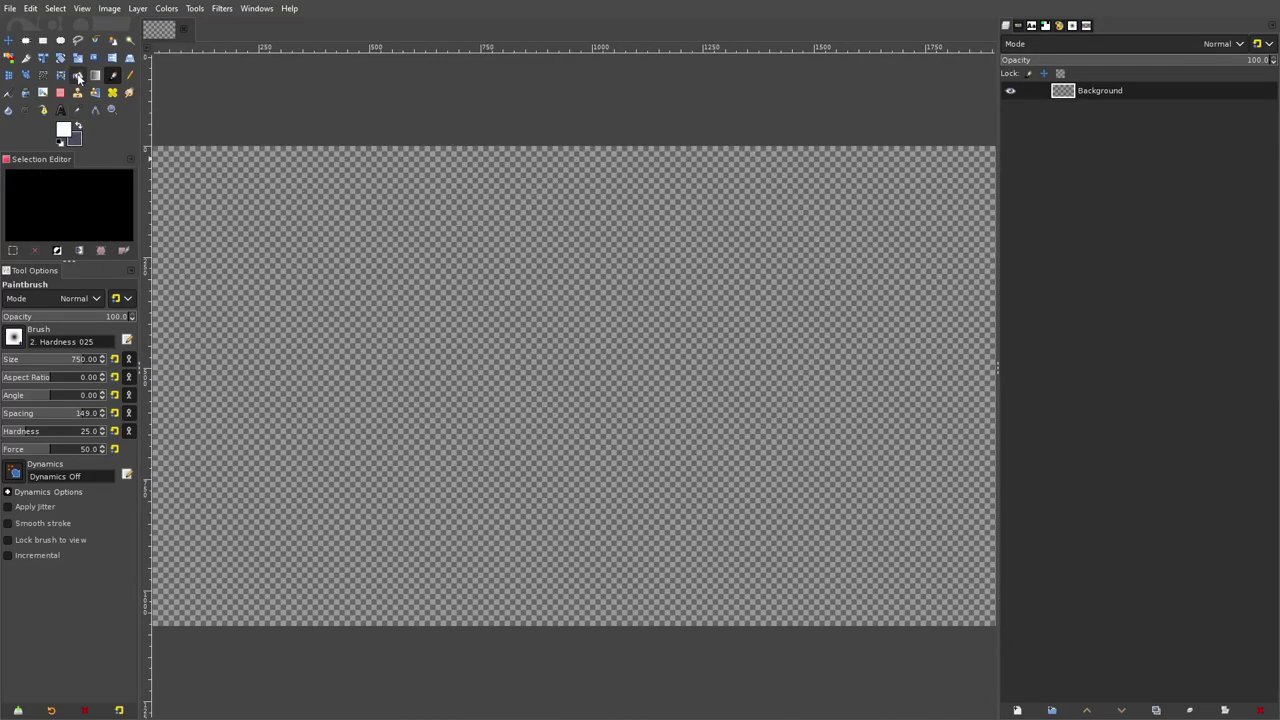
Set the foreground colour to dark grey 2b2b2b and bucket-fill the whole canvas with it.
{"action": "left_click", "coordinate": [63, 131]}
{"action": "left_click_drag", "start_coordinate": [190, 217], "coordinate": [223, 261]}
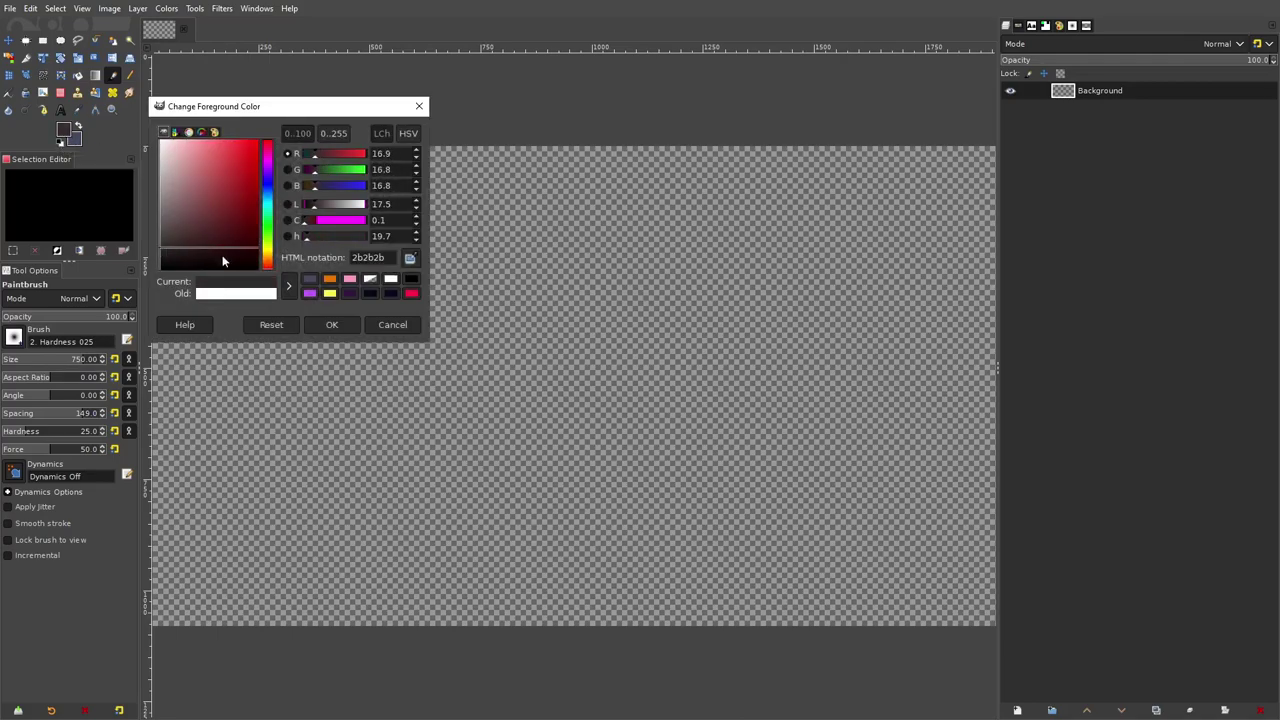
{"action": "left_click", "coordinate": [268, 198]}
{"action": "left_click", "coordinate": [331, 324]}
{"action": "left_click", "coordinate": [78, 76]}
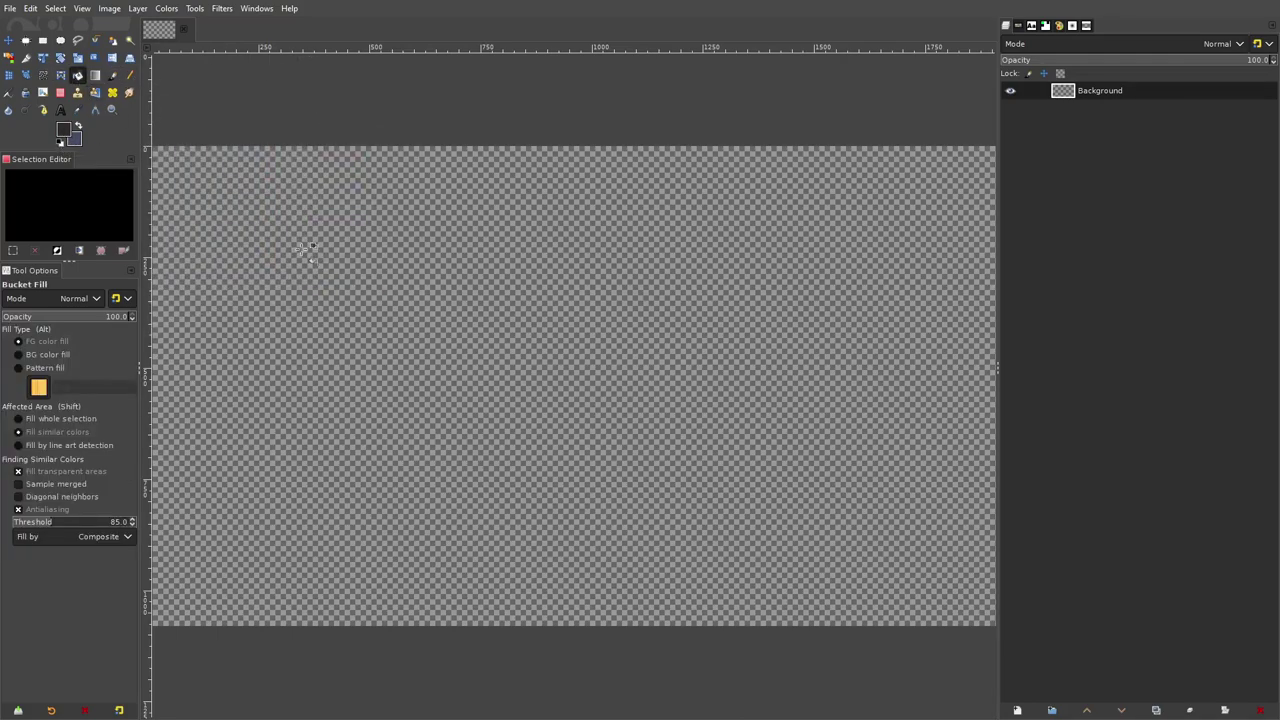
{"action": "left_click", "coordinate": [565, 378]}
Activate the Paintbrush and choose the hard round brush 2. Hardness 100.
{"action": "left_click", "coordinate": [112, 75]}
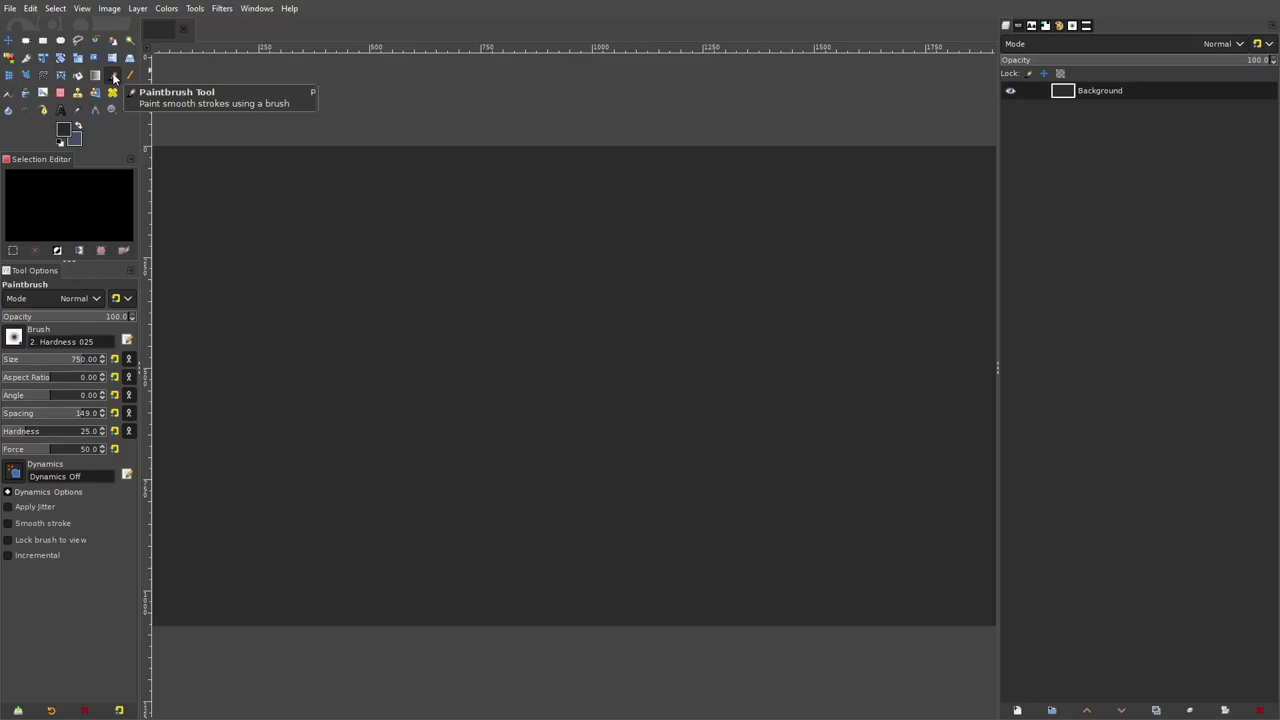
{"action": "left_click", "coordinate": [14, 339]}
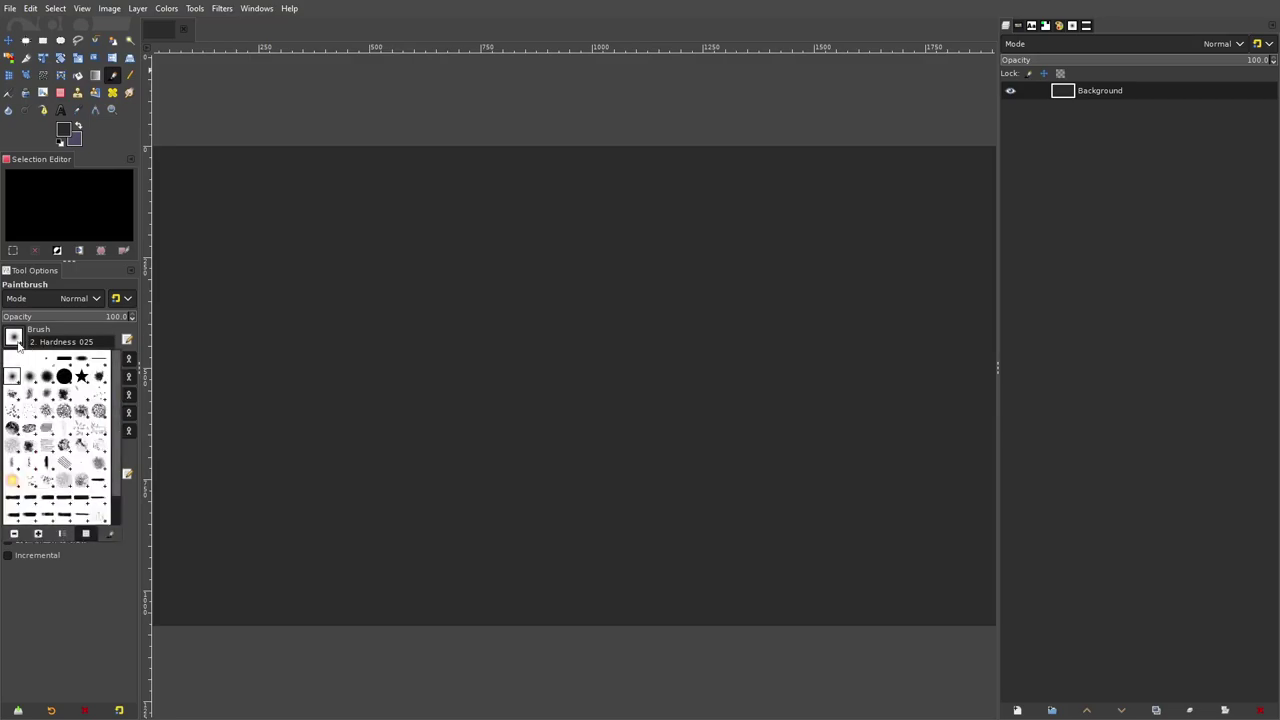
{"action": "scroll", "coordinate": [58, 430], "scroll_direction": "down", "scroll_amount": 2}
{"action": "scroll", "coordinate": [80, 480], "scroll_direction": "up", "scroll_amount": 2}
{"action": "left_click", "coordinate": [60, 379]}
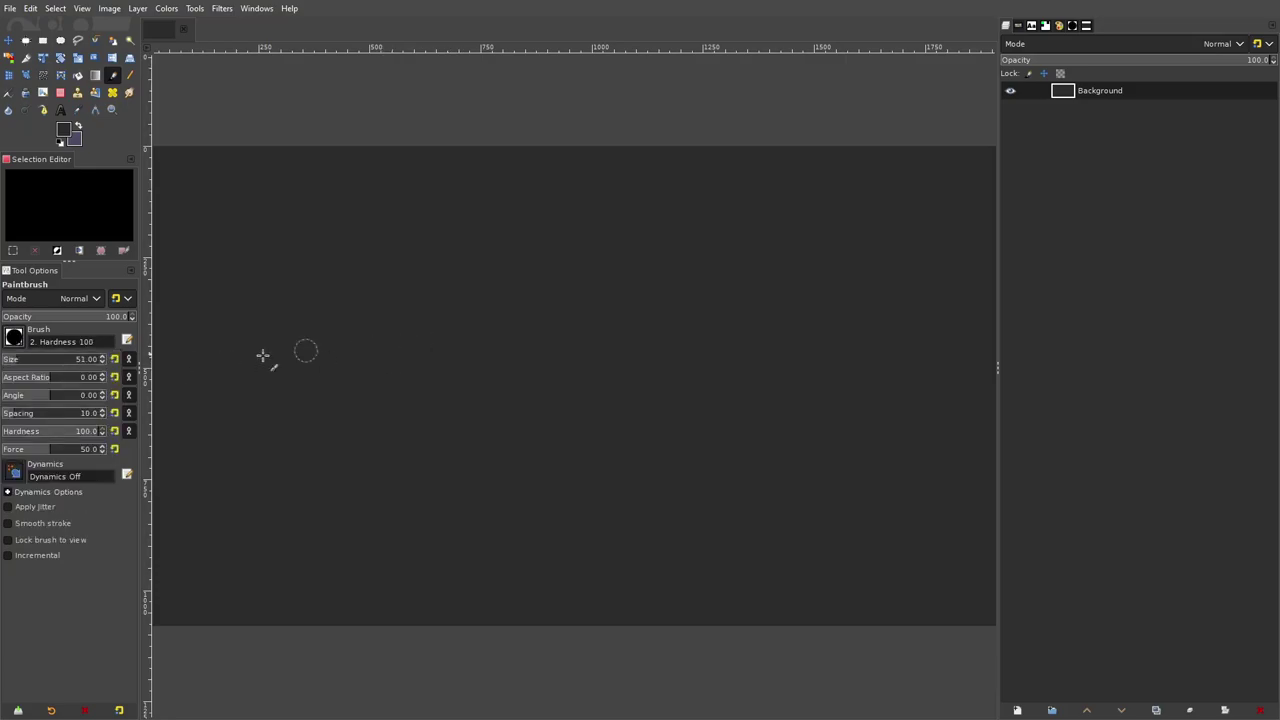
Make white the foreground colour, try a single brush dab at size 557 and undo it.
{"action": "left_click", "coordinate": [76, 129]}
{"action": "left_click", "coordinate": [438, 274]}
{"action": "key", "text": "ctrl+z"}
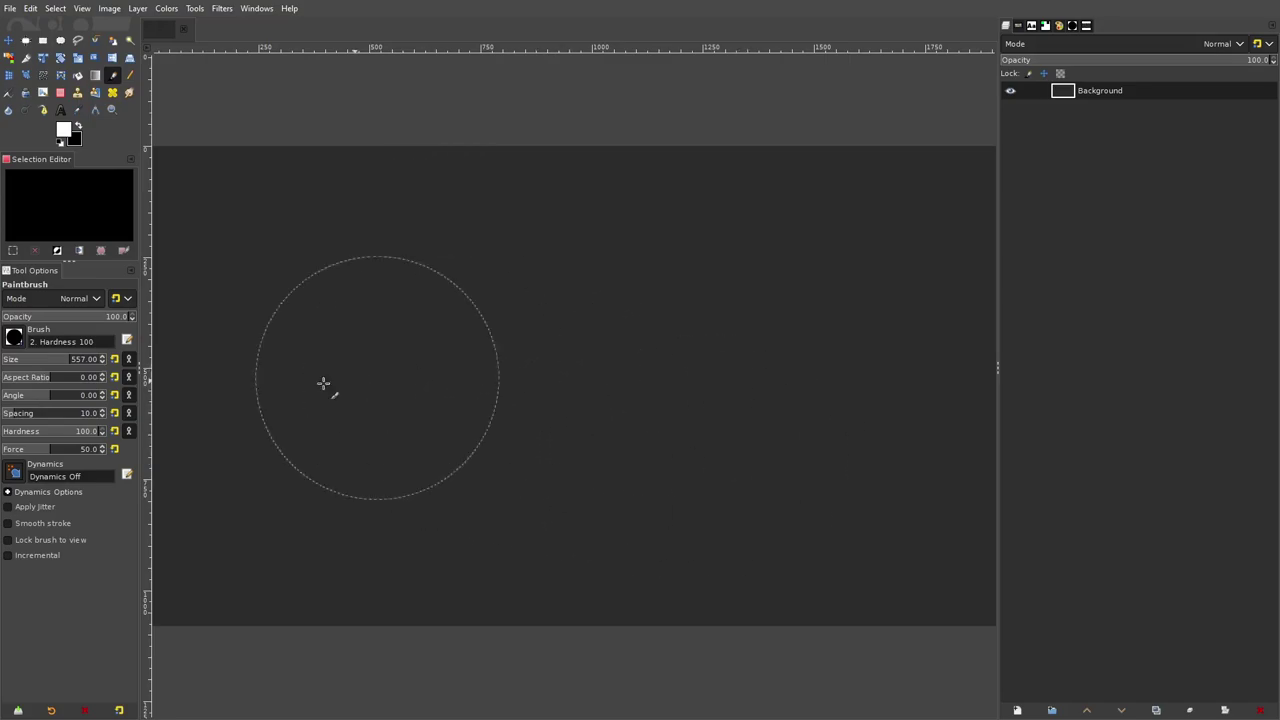
Stamp a white dab on the left part of the canvas with the 2. Hardness 025 brush at size 252.
{"action": "left_click", "coordinate": [14, 338]}
{"action": "left_click", "coordinate": [30, 377]}
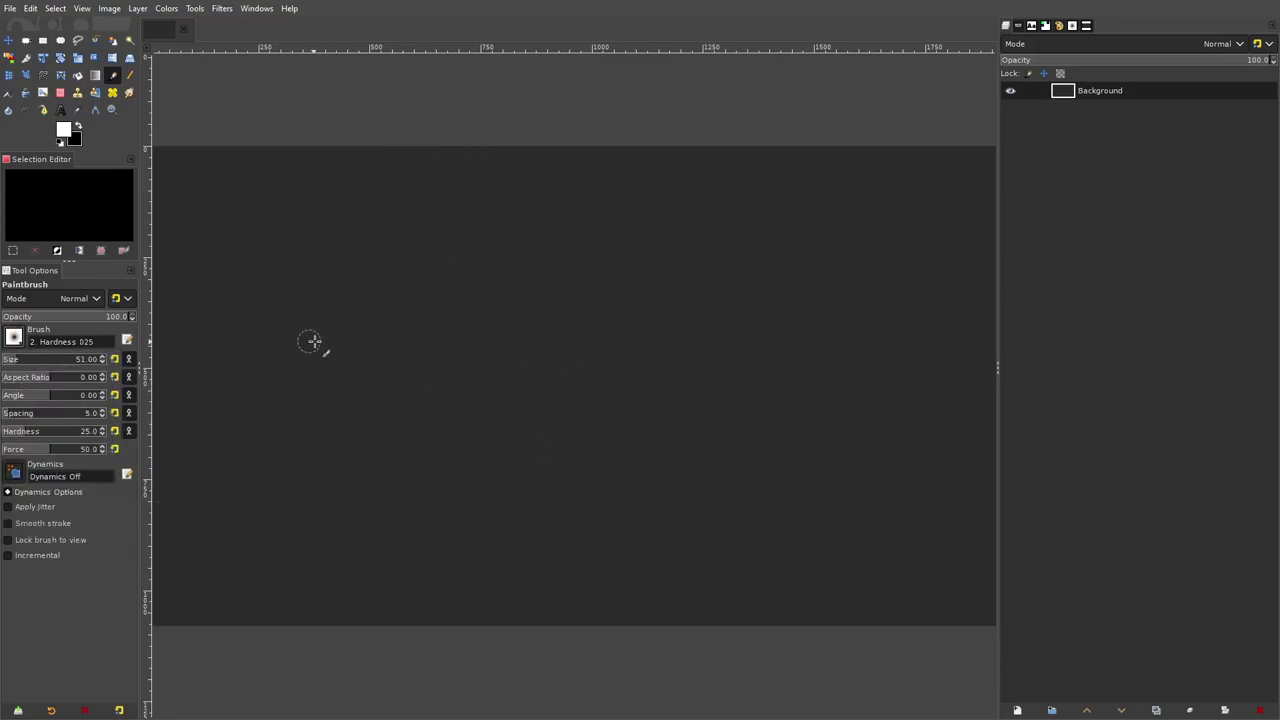
{"action": "left_click", "coordinate": [48, 357]}
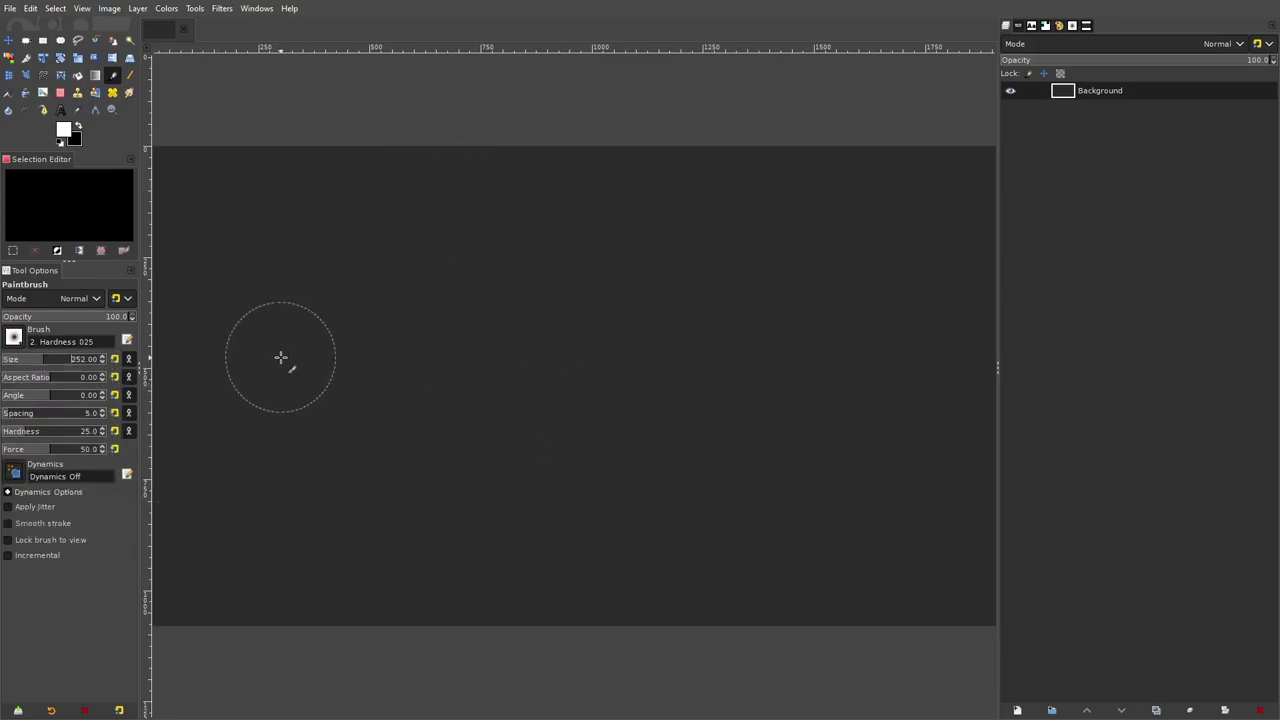
{"action": "left_click", "coordinate": [281, 357]}
Stamp a second white dab beside the first with the 2. Hardness 050 brush at size 214.
{"action": "left_click", "coordinate": [14, 338]}
{"action": "left_click", "coordinate": [45, 381]}
{"action": "left_click", "coordinate": [40, 361]}
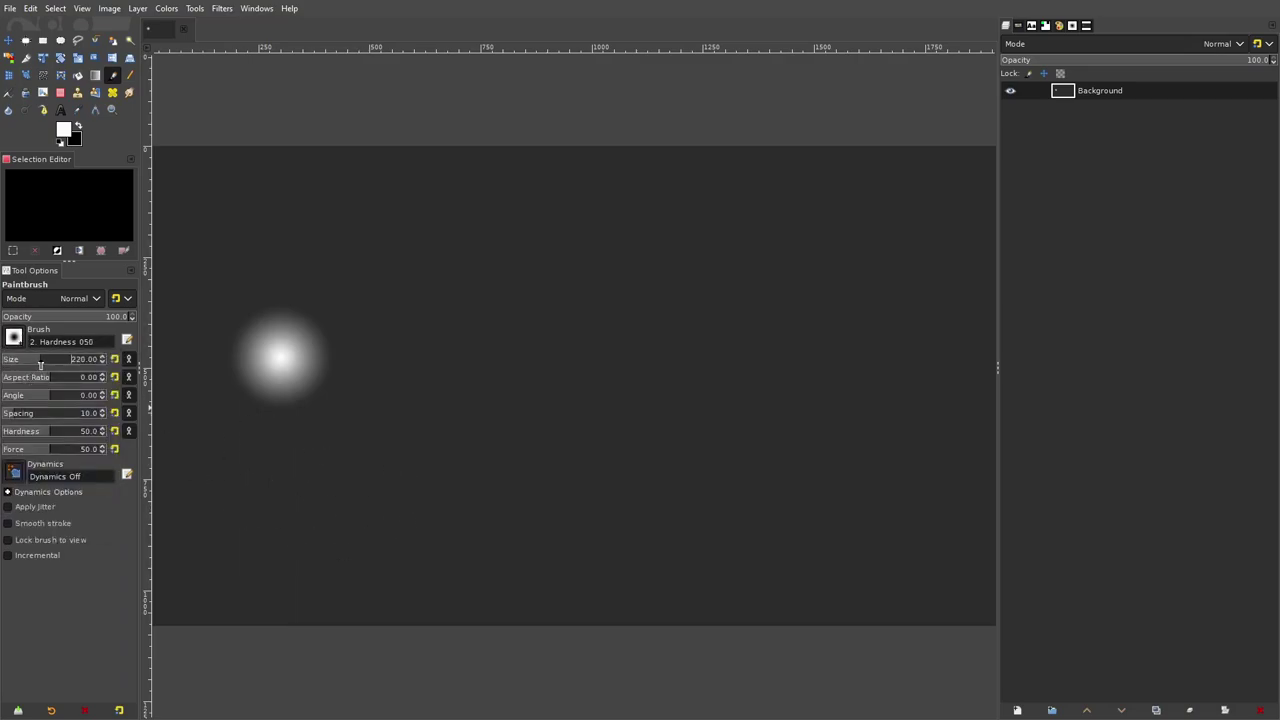
{"action": "left_click_drag", "start_coordinate": [40, 363], "coordinate": [37, 363]}
{"action": "left_click", "coordinate": [430, 360]}
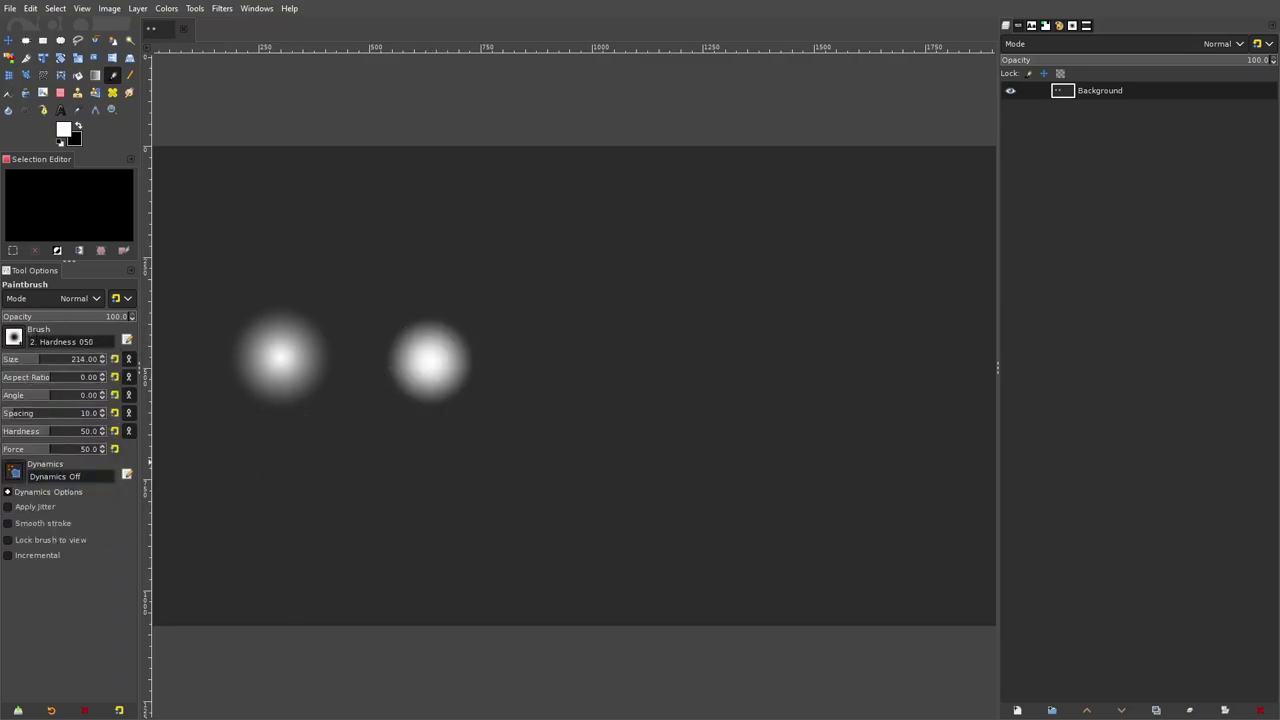
Stamp a third white dab in line with the others using the 2. Hardness 075 brush at size 245.
{"action": "left_click", "coordinate": [20, 337]}
{"action": "left_click", "coordinate": [52, 376]}
{"action": "left_click", "coordinate": [43, 362]}
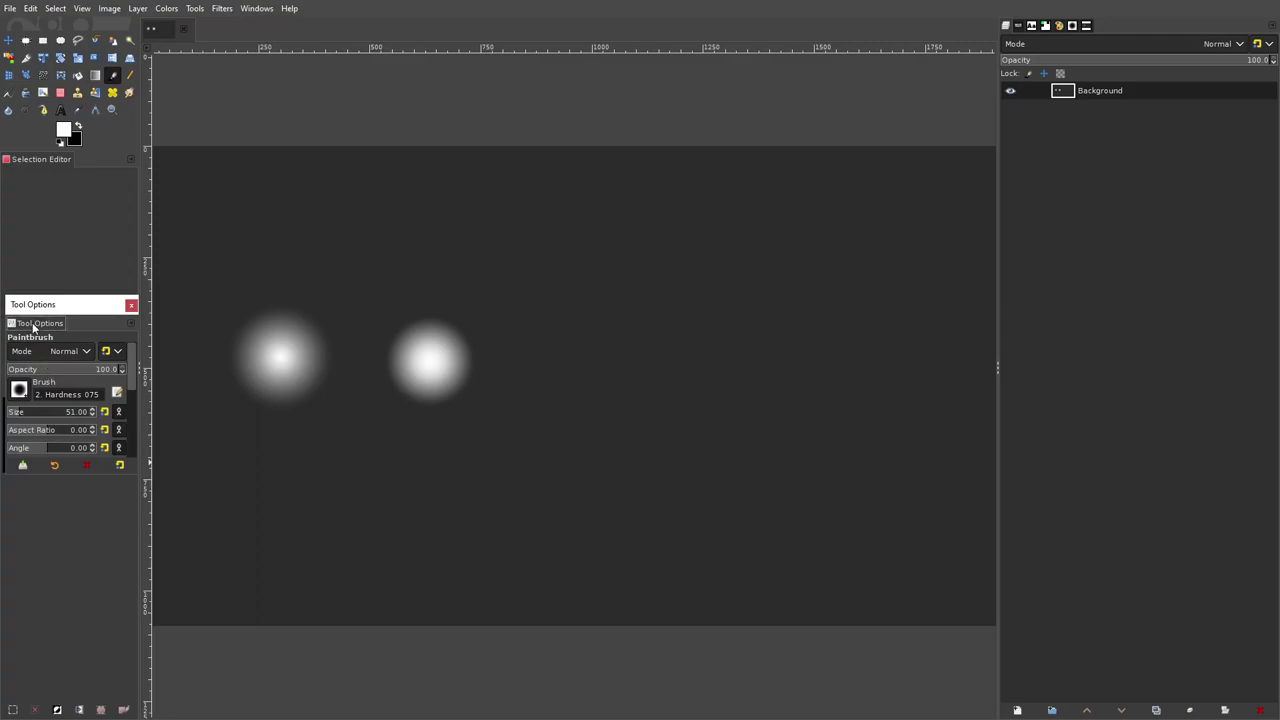
{"action": "left_click_drag", "start_coordinate": [35, 324], "coordinate": [78, 717]}
{"action": "mouse_move", "coordinate": [46, 356]}
{"action": "left_mouse_down"}
{"action": "mouse_move", "coordinate": [30, 445]}
{"action": "mouse_move", "coordinate": [52, 478]}
{"action": "left_mouse_up"}
{"action": "left_click", "coordinate": [593, 362]}
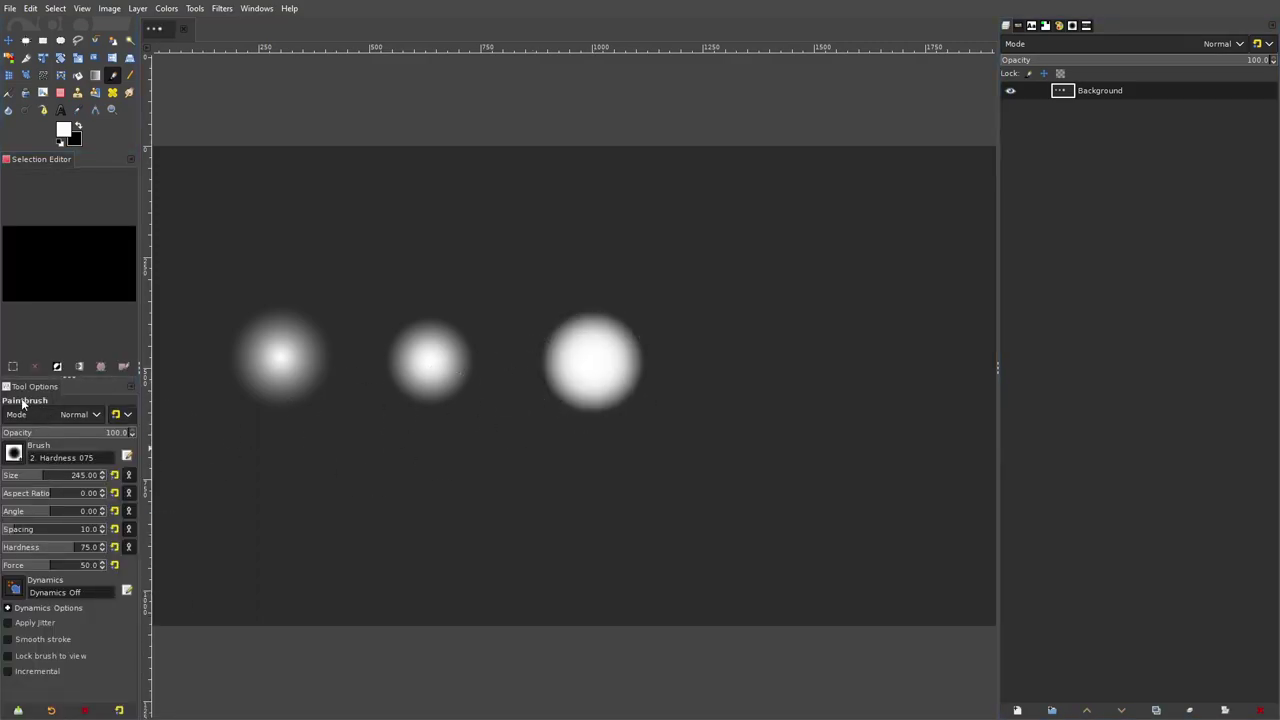
Stamp a fourth white dab at the right end of the row with the 2. Hardness 100 brush at size 265.
{"action": "left_click", "coordinate": [14, 452]}
{"action": "left_click", "coordinate": [63, 488]}
{"action": "left_click_drag", "start_coordinate": [40, 480], "coordinate": [44, 479]}
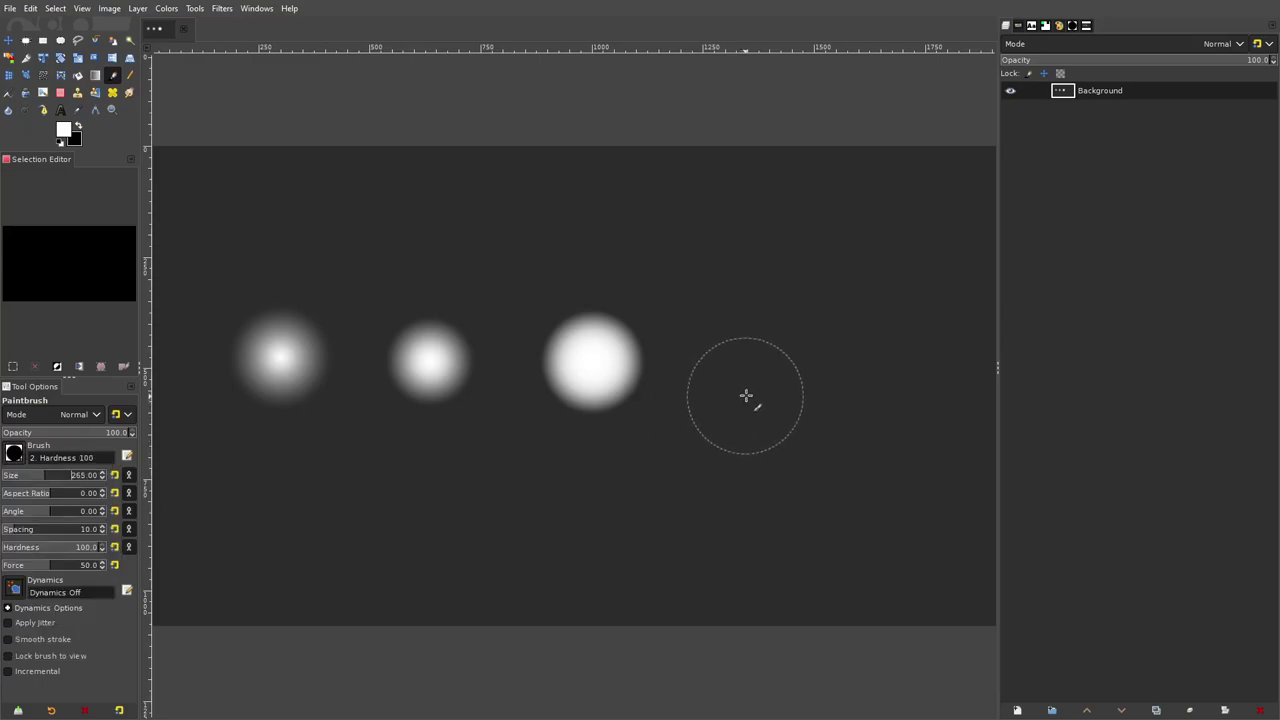
{"action": "left_click", "coordinate": [772, 364]}
{"action": "scroll", "coordinate": [580, 449], "scroll_direction": "down", "scroll_amount": 2}
{"action": "scroll", "coordinate": [526, 443], "scroll_direction": "up", "scroll_amount": 2}
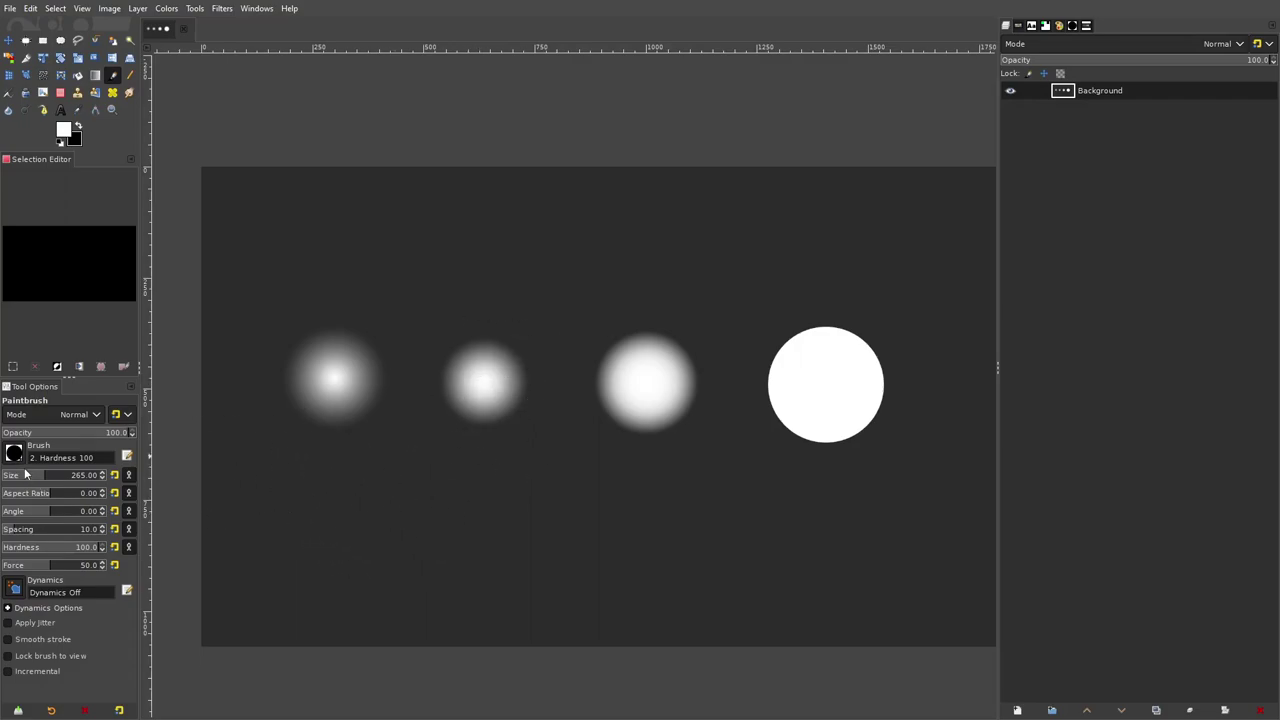
{"action": "scroll", "coordinate": [643, 388], "scroll_direction": "down", "scroll_amount": 2}
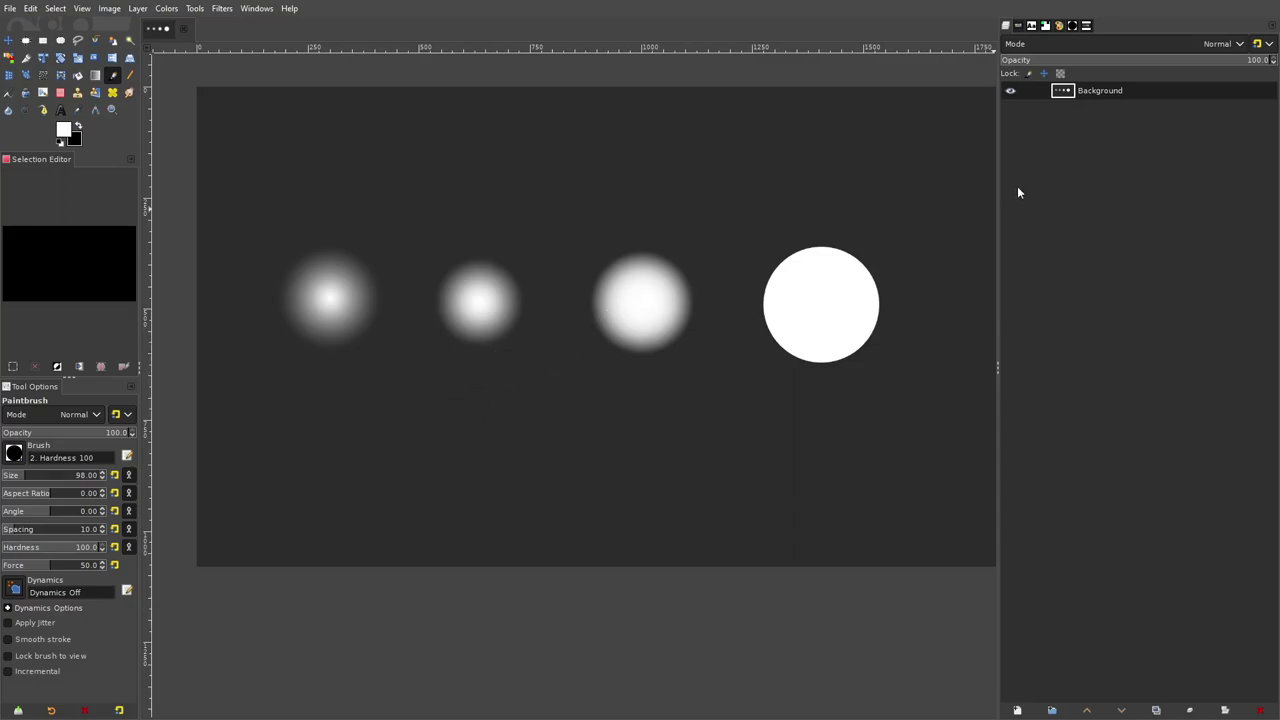
Undo all four white sample dabs.
{"action": "key", "text": "ctrl+z"}
{"action": "key", "text": "ctrl+z"}
{"action": "key", "text": "ctrl+z"}
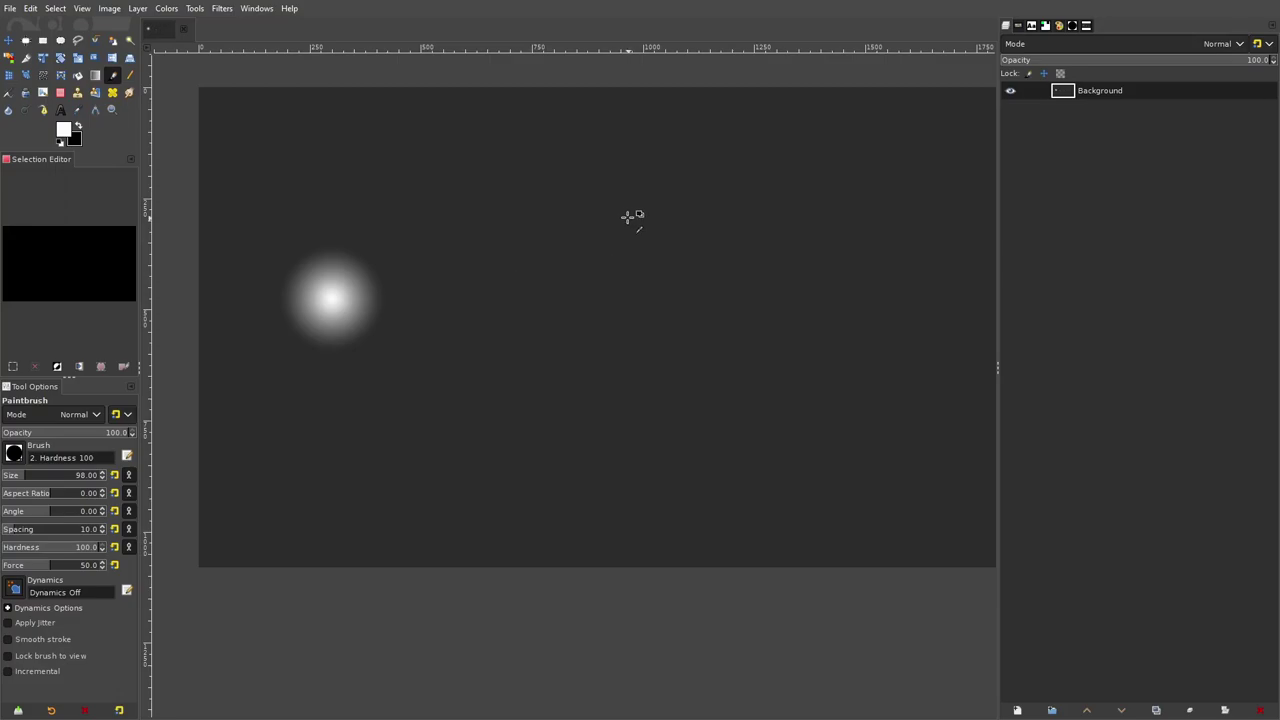
{"action": "key", "text": "ctrl+z"}
Set the Paintbrush to the soft 2. Hardness 025 brush at size 1965 with black as the foreground colour.
{"action": "left_click", "coordinate": [61, 477]}
{"action": "left_click", "coordinate": [17, 451]}
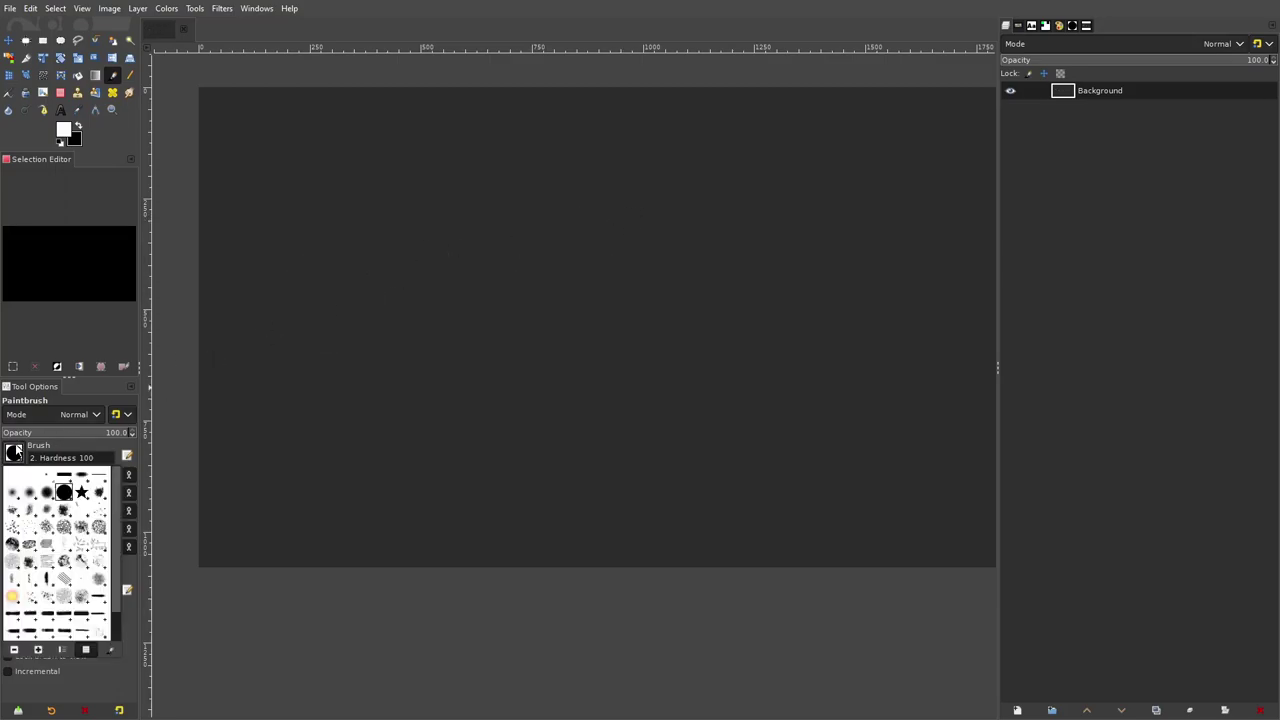
{"action": "left_click", "coordinate": [11, 494]}
{"action": "left_click", "coordinate": [69, 476]}
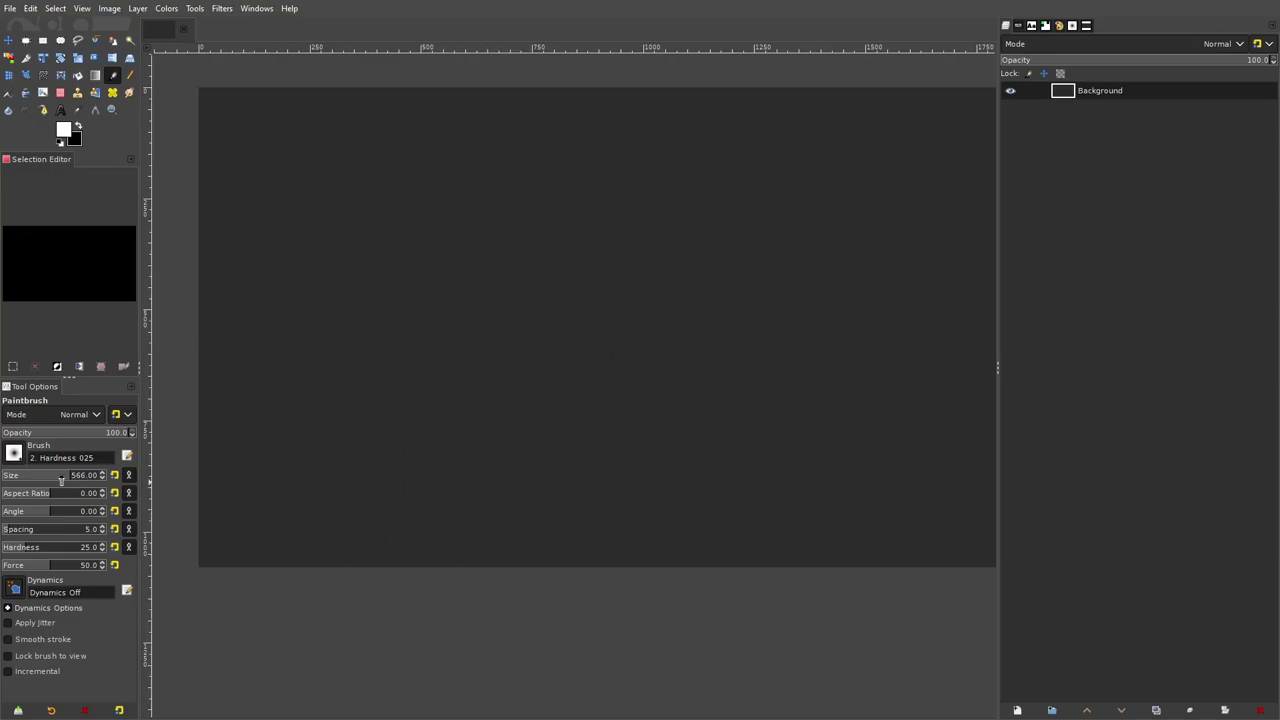
{"action": "left_click", "coordinate": [62, 477]}
{"action": "scroll", "coordinate": [488, 396], "scroll_direction": "down", "scroll_amount": 1}
{"action": "left_click", "coordinate": [77, 127]}
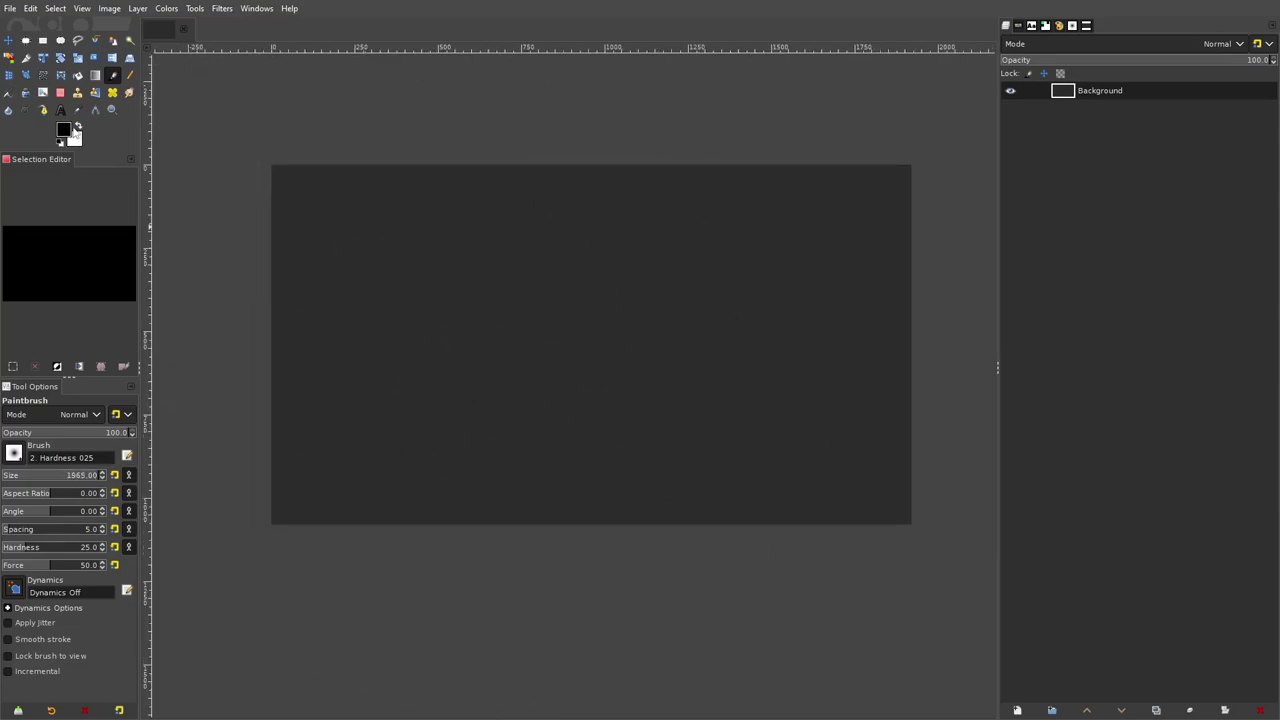
Add a new transparent layer and paint a soft black shadow over the canvas's lower-left corner and bottom edge.
{"action": "left_click", "coordinate": [1017, 710]}
{"action": "left_click", "coordinate": [1098, 671]}
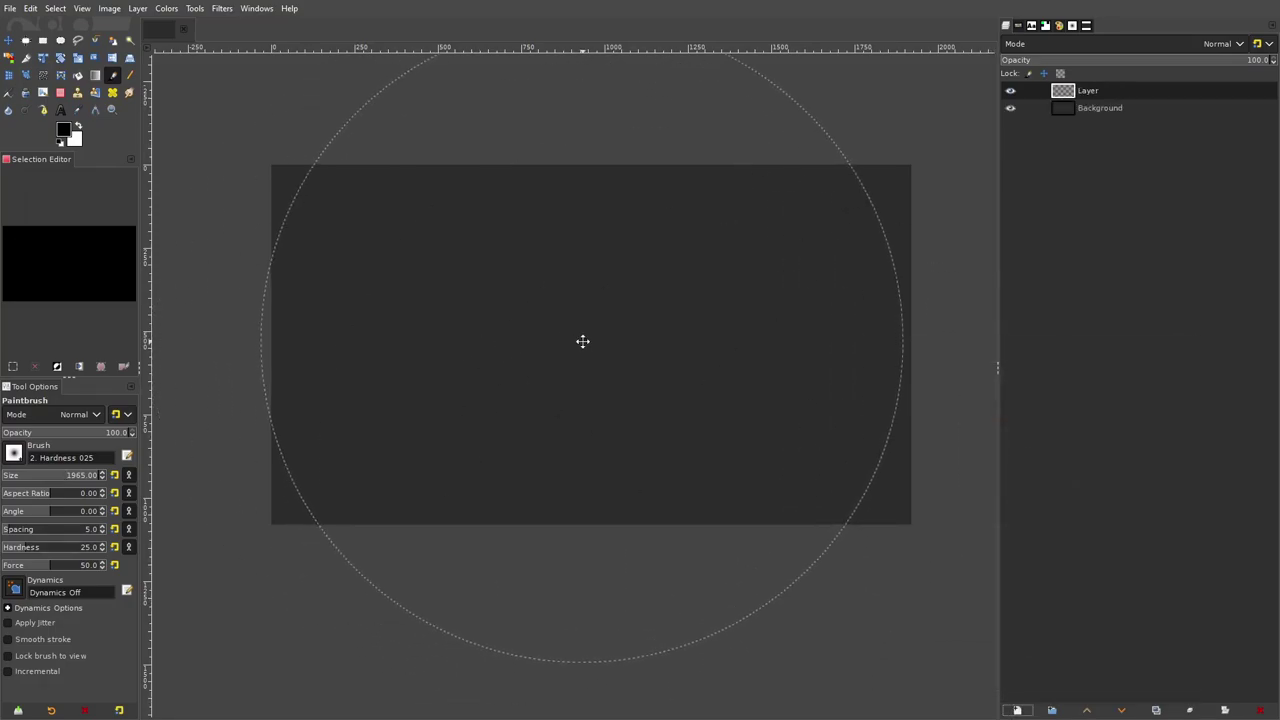
{"action": "key", "text": "minus"}
{"action": "mouse_move", "coordinate": [343, 391]}
{"action": "left_mouse_down"}
{"action": "mouse_move", "coordinate": [399, 456]}
{"action": "mouse_move", "coordinate": [351, 390]}
{"action": "mouse_move", "coordinate": [980, 609]}
{"action": "left_mouse_up"}
{"action": "key", "text": "ctrl+z"}
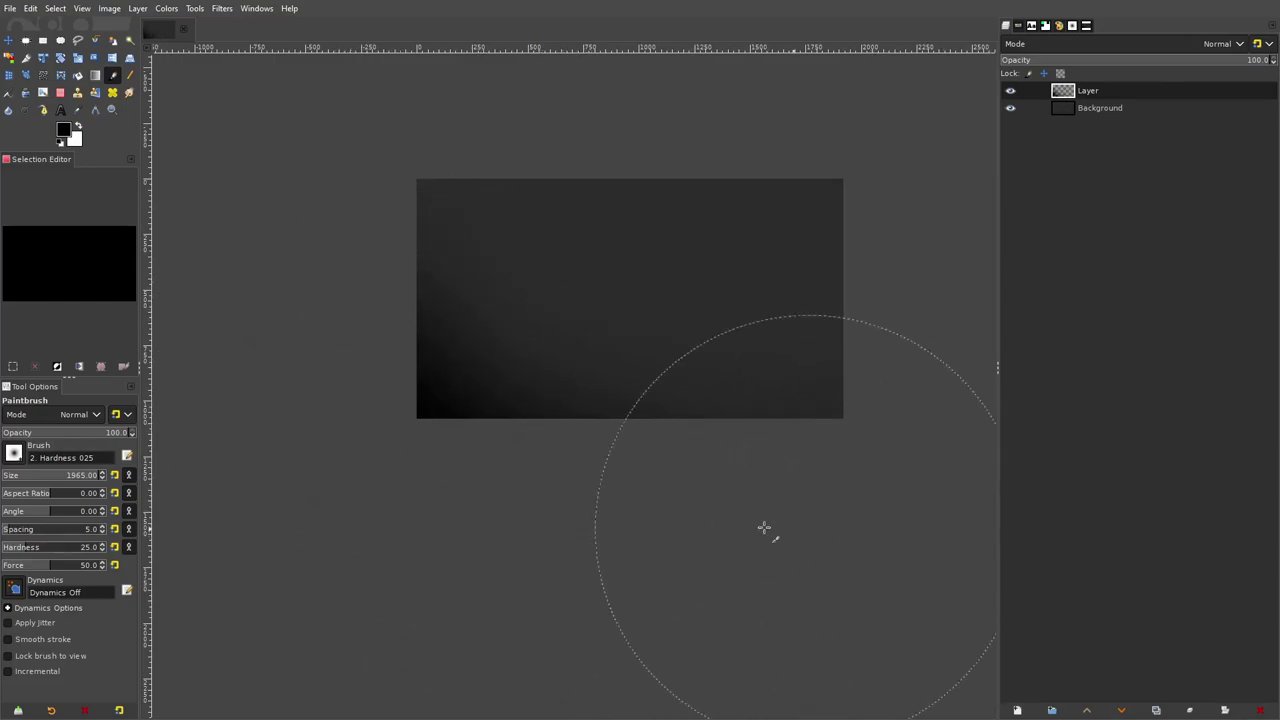
{"action": "mouse_move", "coordinate": [338, 345]}
{"action": "left_mouse_down"}
{"action": "mouse_move", "coordinate": [426, 451]}
{"action": "mouse_move", "coordinate": [637, 497]}
{"action": "mouse_move", "coordinate": [836, 508]}
{"action": "mouse_move", "coordinate": [541, 479]}
{"action": "mouse_move", "coordinate": [410, 413]}
{"action": "left_mouse_up"}
Reduce the opacity of the shadow layer to 24.3.
{"action": "left_click", "coordinate": [1060, 62]}
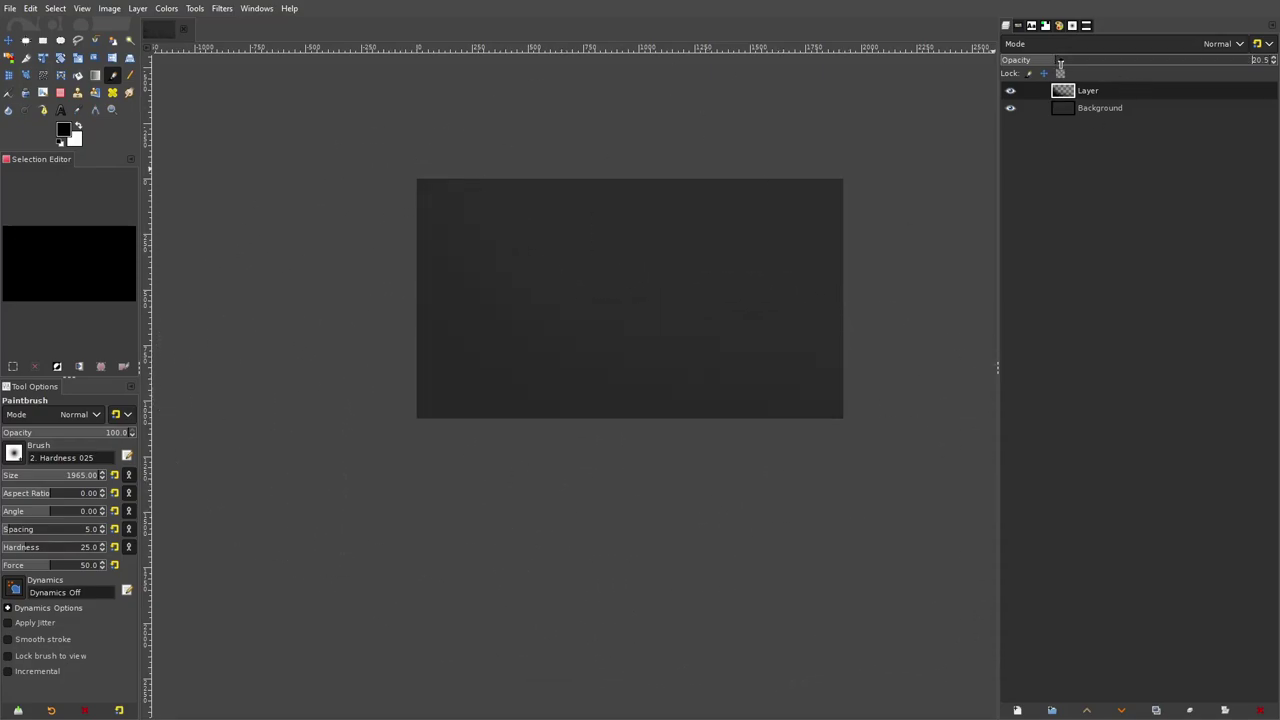
{"action": "left_click_drag", "start_coordinate": [1062, 65], "coordinate": [1068, 65]}
{"action": "scroll", "coordinate": [718, 258], "scroll_direction": "up", "scroll_amount": 2}
{"action": "scroll", "coordinate": [508, 316], "scroll_direction": "down", "scroll_amount": 1}
{"action": "left_click_drag", "start_coordinate": [507, 314], "coordinate": [586, 324]}
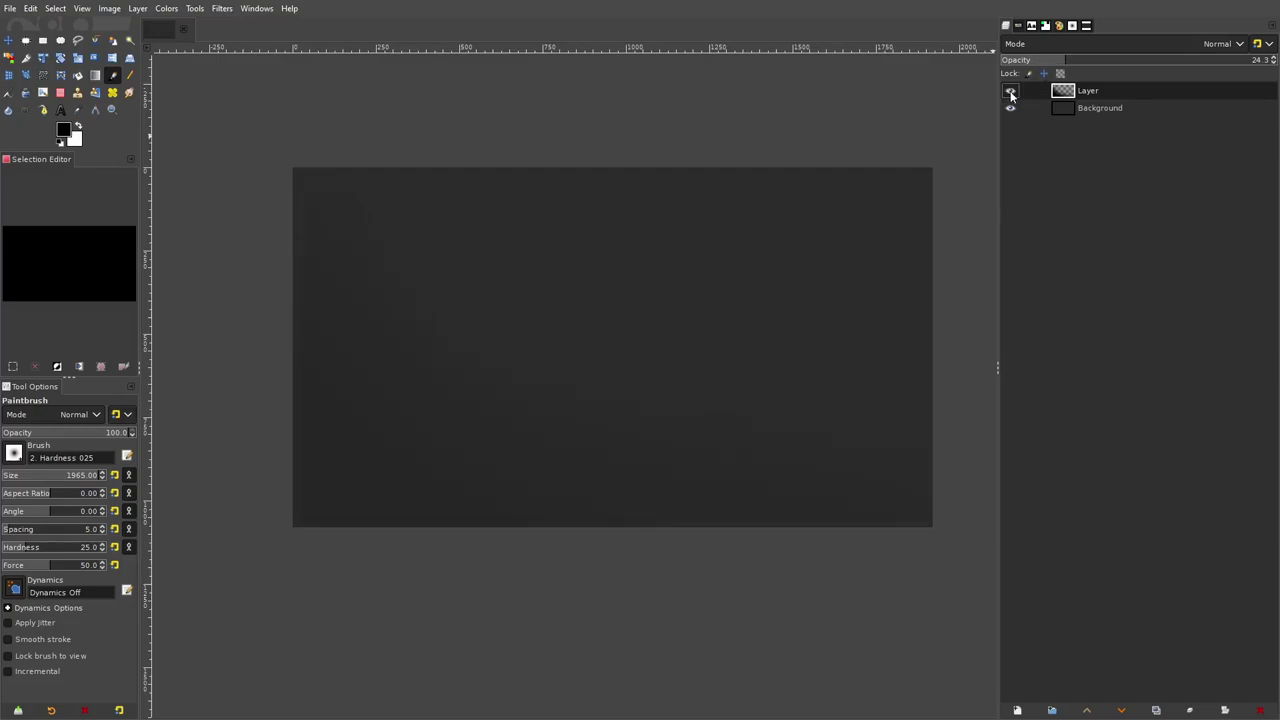
{"action": "scroll", "coordinate": [577, 371], "scroll_direction": "down", "scroll_amount": 2}
{"action": "scroll", "coordinate": [597, 366], "scroll_direction": "up", "scroll_amount": 1}
Add another transparent layer and prepare the 2. Hardness 100 brush at size 89 with a white foreground.
{"action": "left_click", "coordinate": [15, 455]}
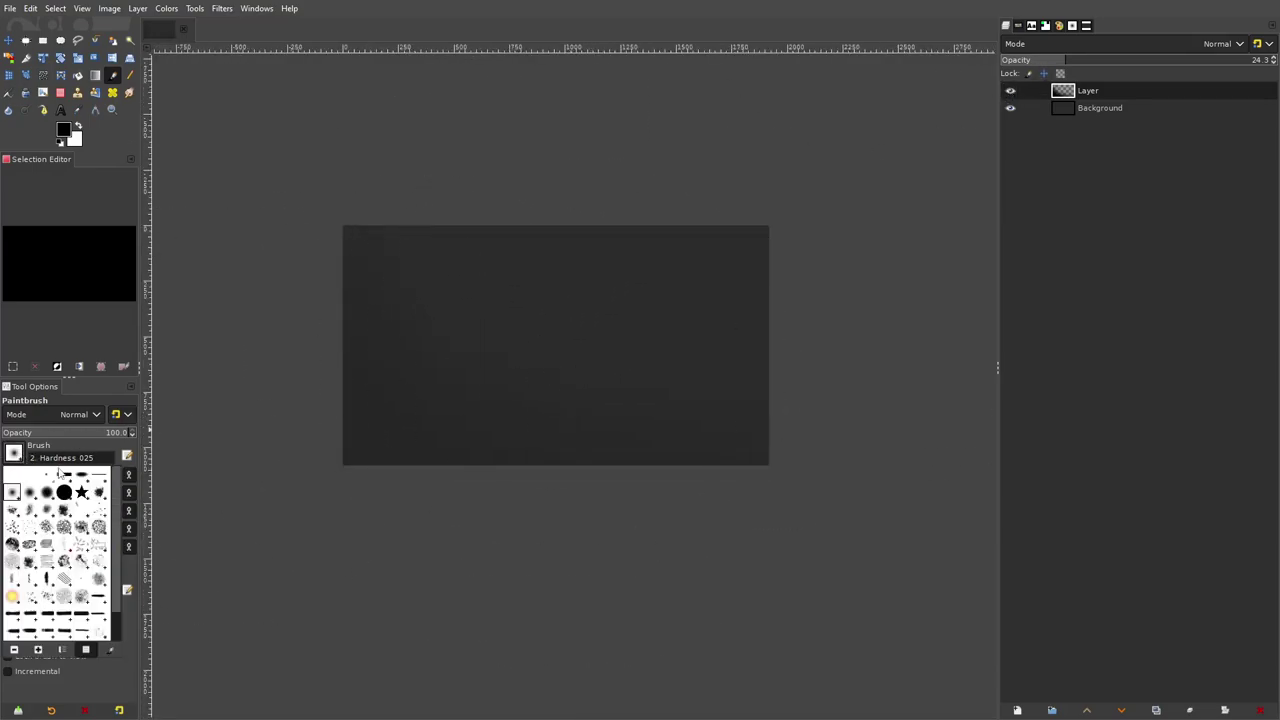
{"action": "left_click", "coordinate": [64, 492]}
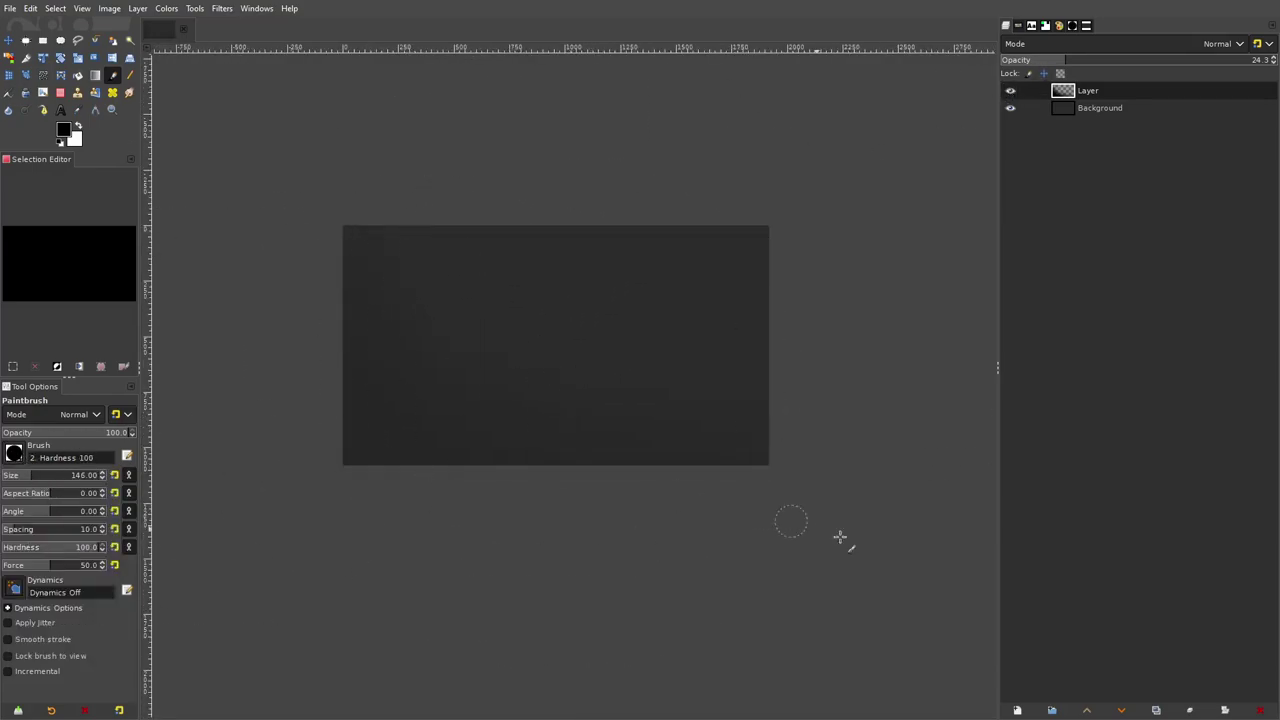
{"action": "left_click", "coordinate": [1017, 710]}
{"action": "left_click", "coordinate": [1149, 671]}
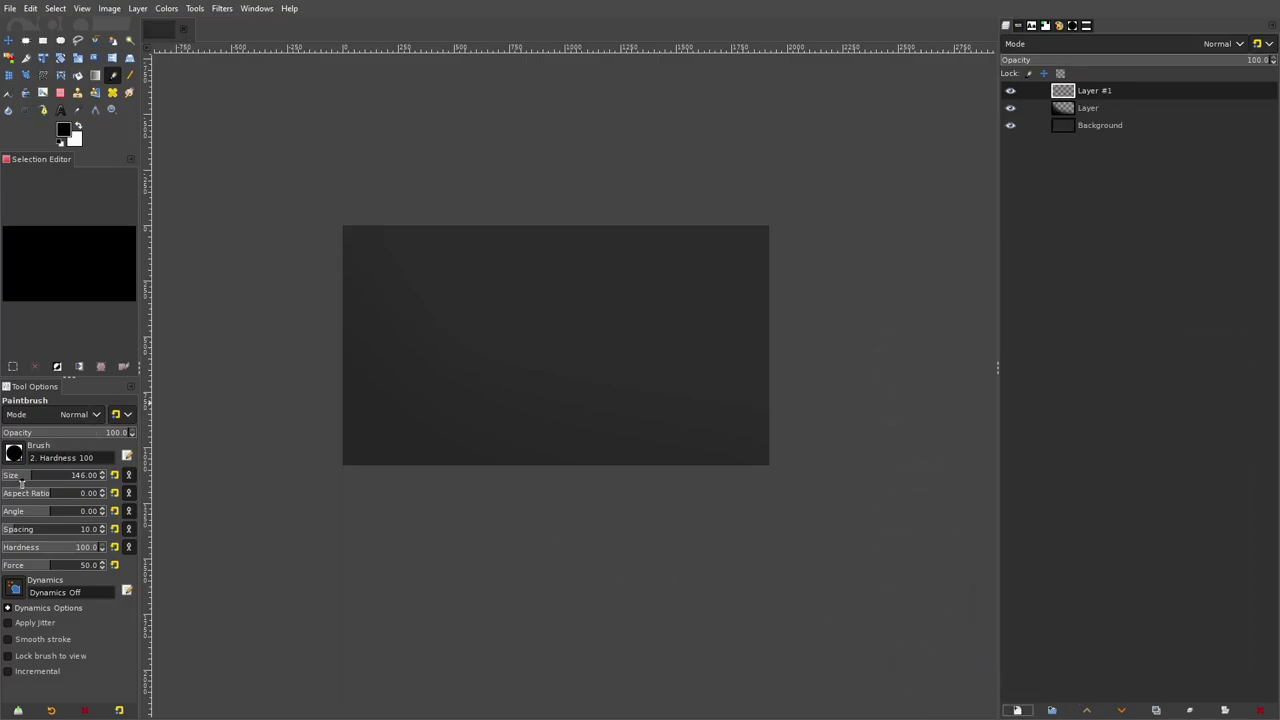
{"action": "left_click", "coordinate": [20, 482]}
{"action": "left_click", "coordinate": [79, 127]}
Try three curved white strokes running from the canvas's top edge to its bottom edge, and undo them.
{"action": "mouse_move", "coordinate": [682, 174]}
{"action": "left_mouse_down"}
{"action": "mouse_move", "coordinate": [580, 423]}
{"action": "mouse_move", "coordinate": [495, 555]}
{"action": "left_mouse_up"}
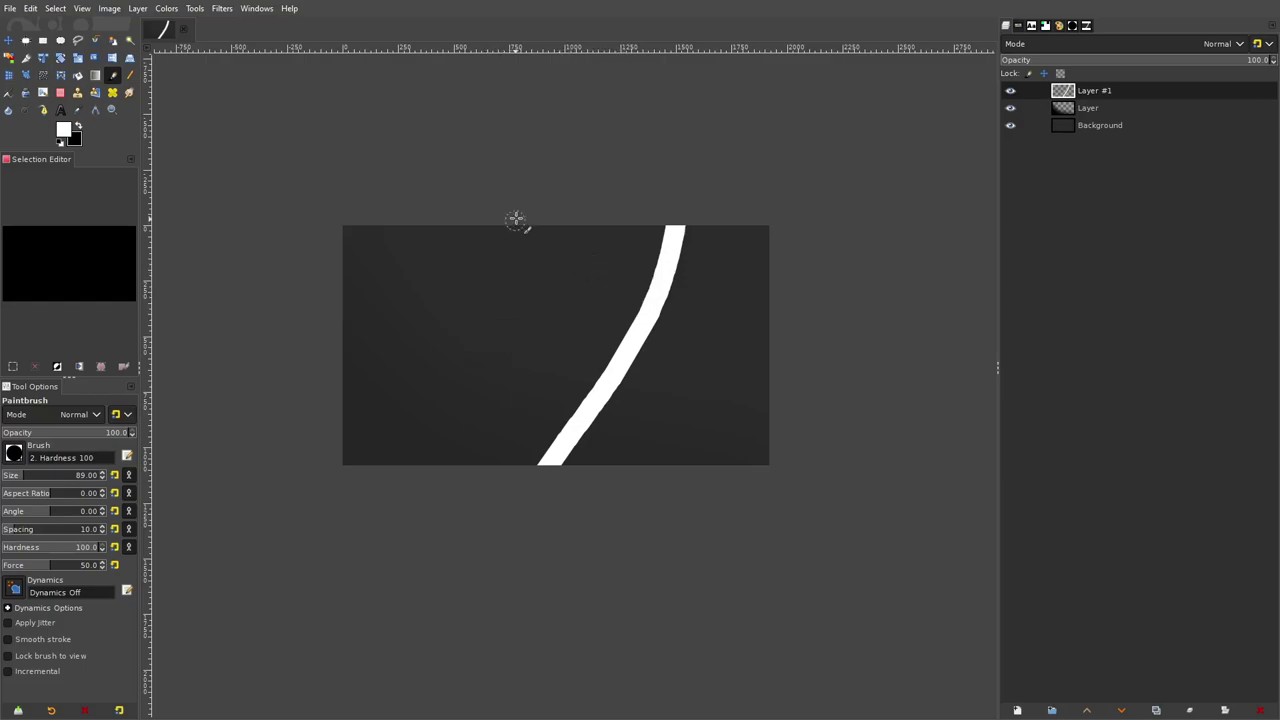
{"action": "left_click_drag", "start_coordinate": [484, 192], "coordinate": [527, 513]}
{"action": "left_click_drag", "start_coordinate": [518, 200], "coordinate": [645, 532]}
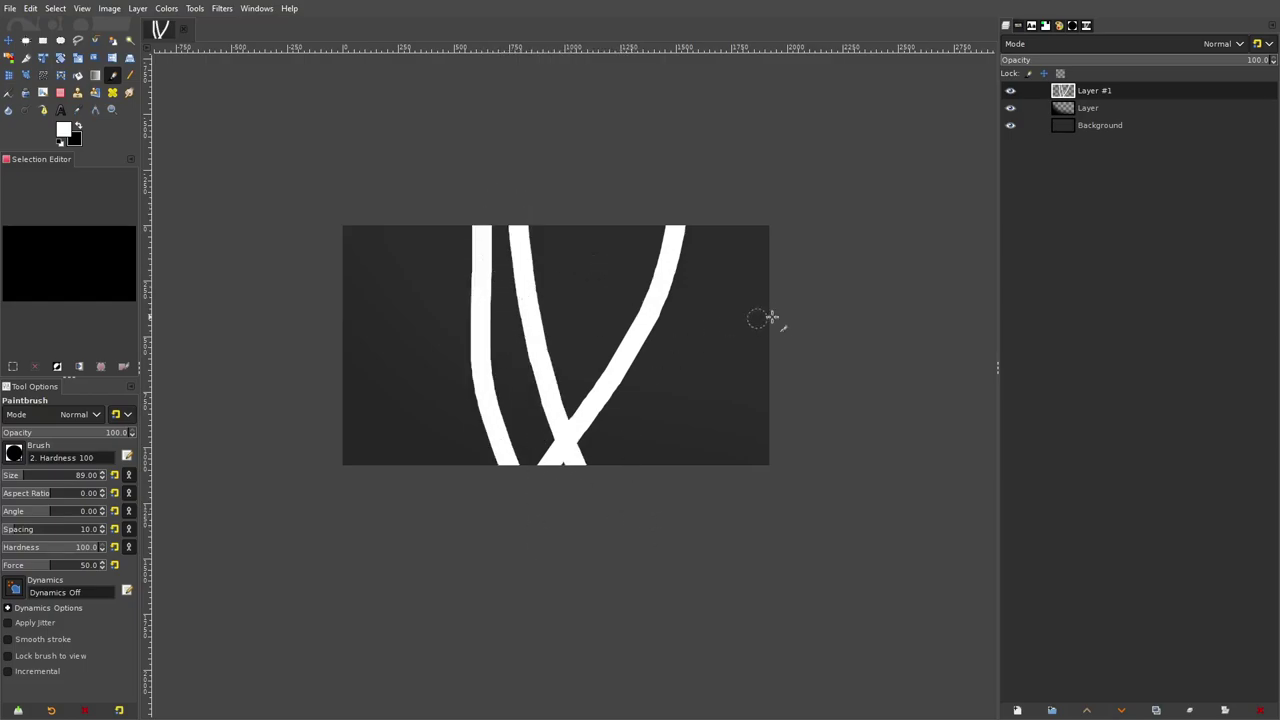
{"action": "key", "text": "ctrl+z"}
{"action": "key", "text": "ctrl+z"}
{"action": "key", "text": "ctrl+z"}
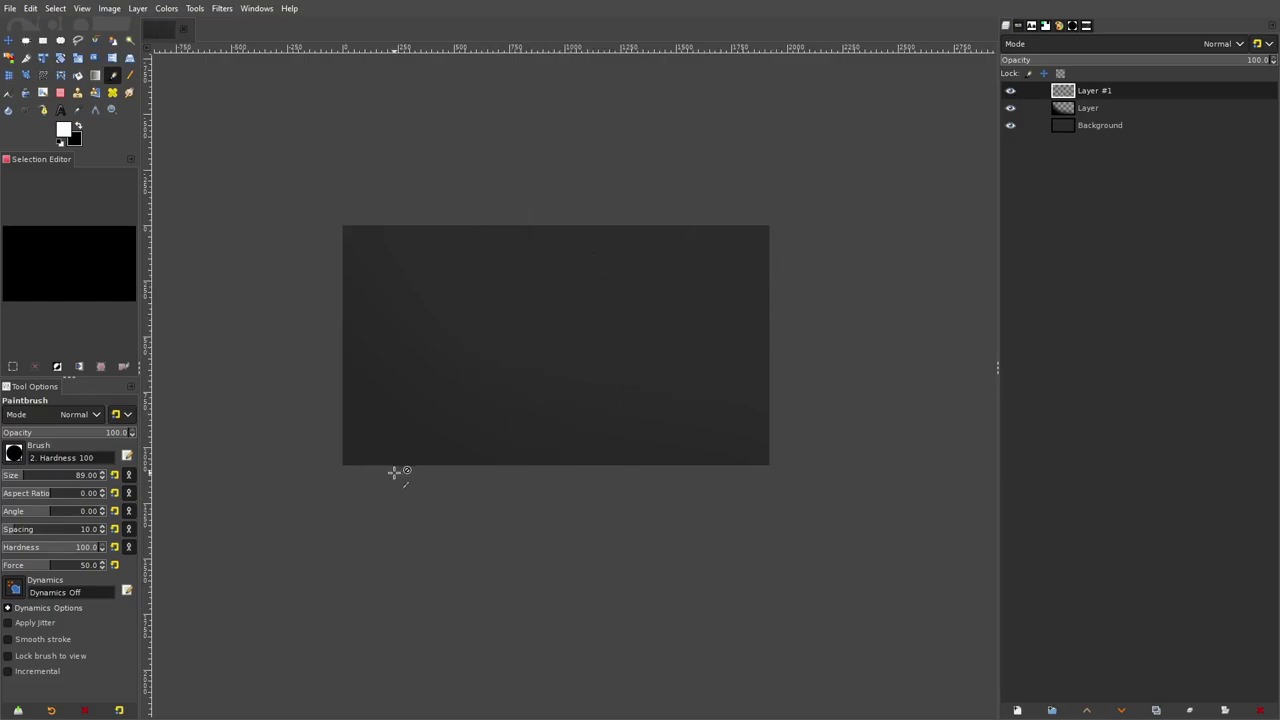
Try covering the canvas's lower-left corner in solid white, and undo it together with the topmost layer.
{"action": "scroll", "coordinate": [395, 472], "scroll_direction": "up", "scroll_amount": 1}
{"action": "scroll", "coordinate": [449, 420], "scroll_direction": "up", "scroll_amount": 1}
{"action": "mouse_move", "coordinate": [306, 355]}
{"action": "left_mouse_down"}
{"action": "mouse_move", "coordinate": [367, 459]}
{"action": "mouse_move", "coordinate": [576, 548]}
{"action": "mouse_move", "coordinate": [413, 507]}
{"action": "mouse_move", "coordinate": [291, 384]}
{"action": "mouse_move", "coordinate": [410, 553]}
{"action": "mouse_move", "coordinate": [368, 518]}
{"action": "mouse_move", "coordinate": [274, 485]}
{"action": "left_mouse_up"}
{"action": "scroll", "coordinate": [620, 463], "scroll_direction": "down", "scroll_amount": 3}
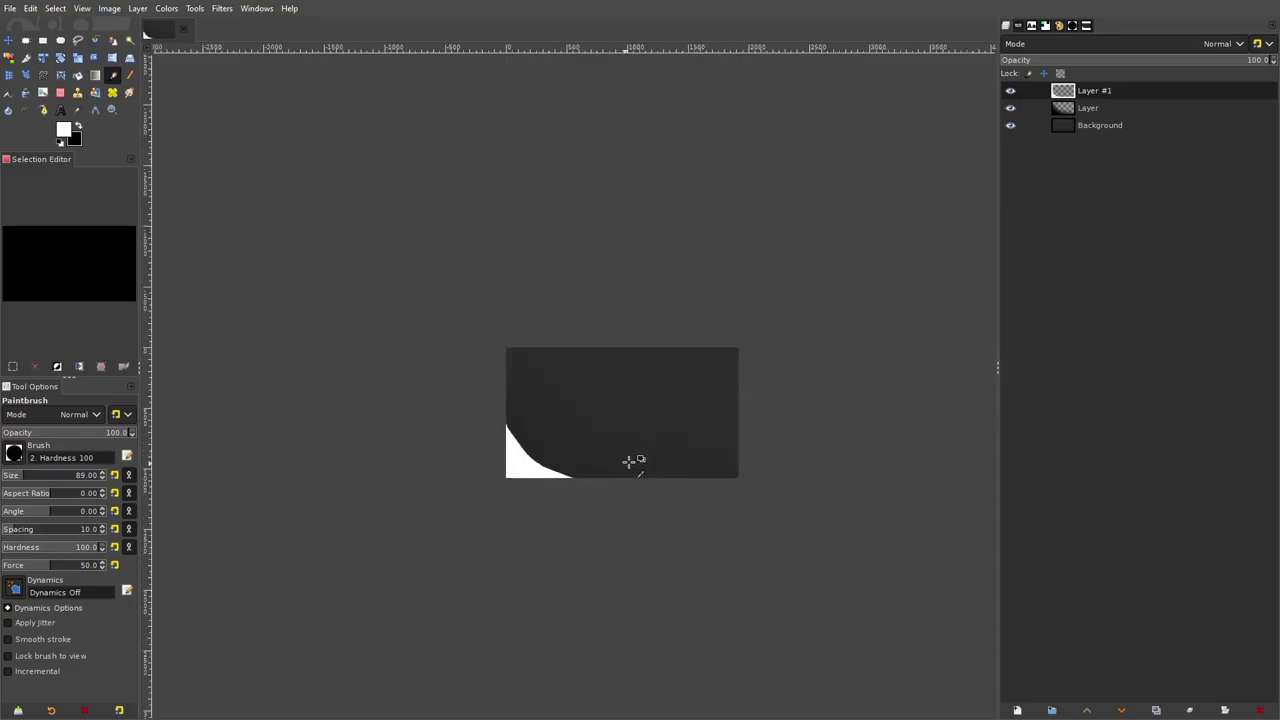
{"action": "scroll", "coordinate": [631, 460], "scroll_direction": "down", "scroll_amount": 1}
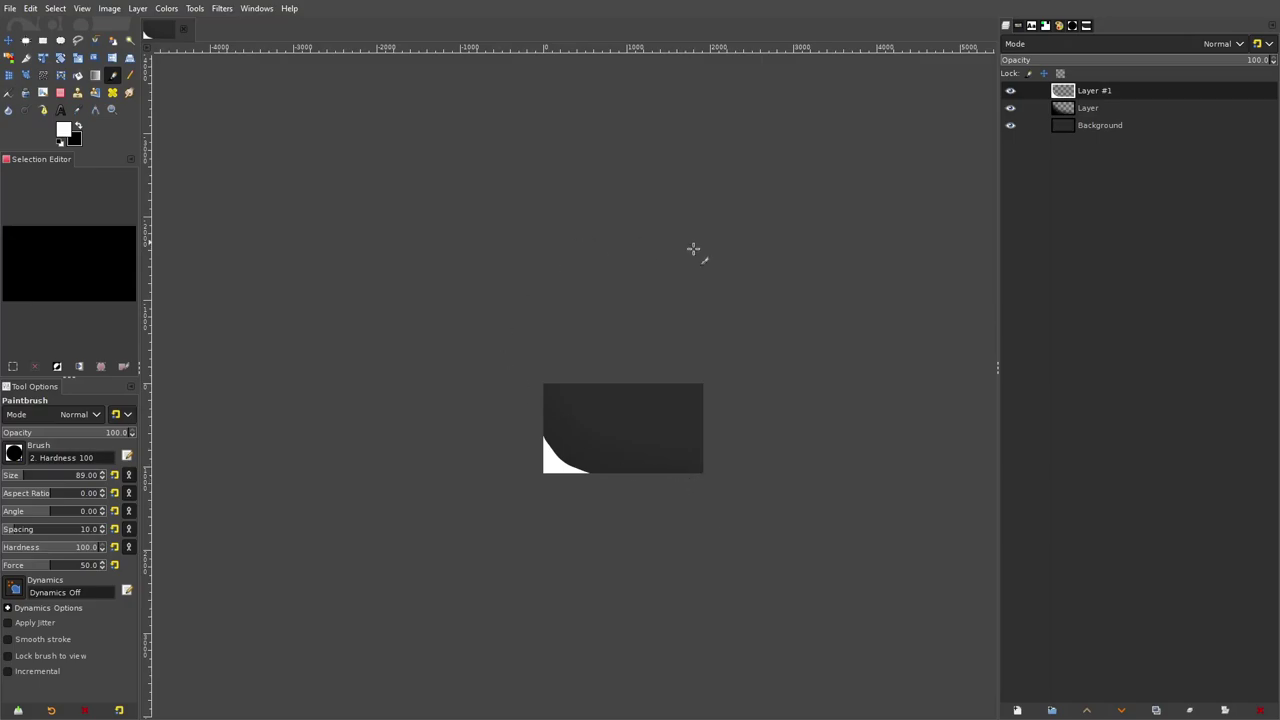
{"action": "key", "text": "ctrl+z"}
{"action": "key", "text": "ctrl+z"}
{"action": "key", "text": "ctrl+z"}
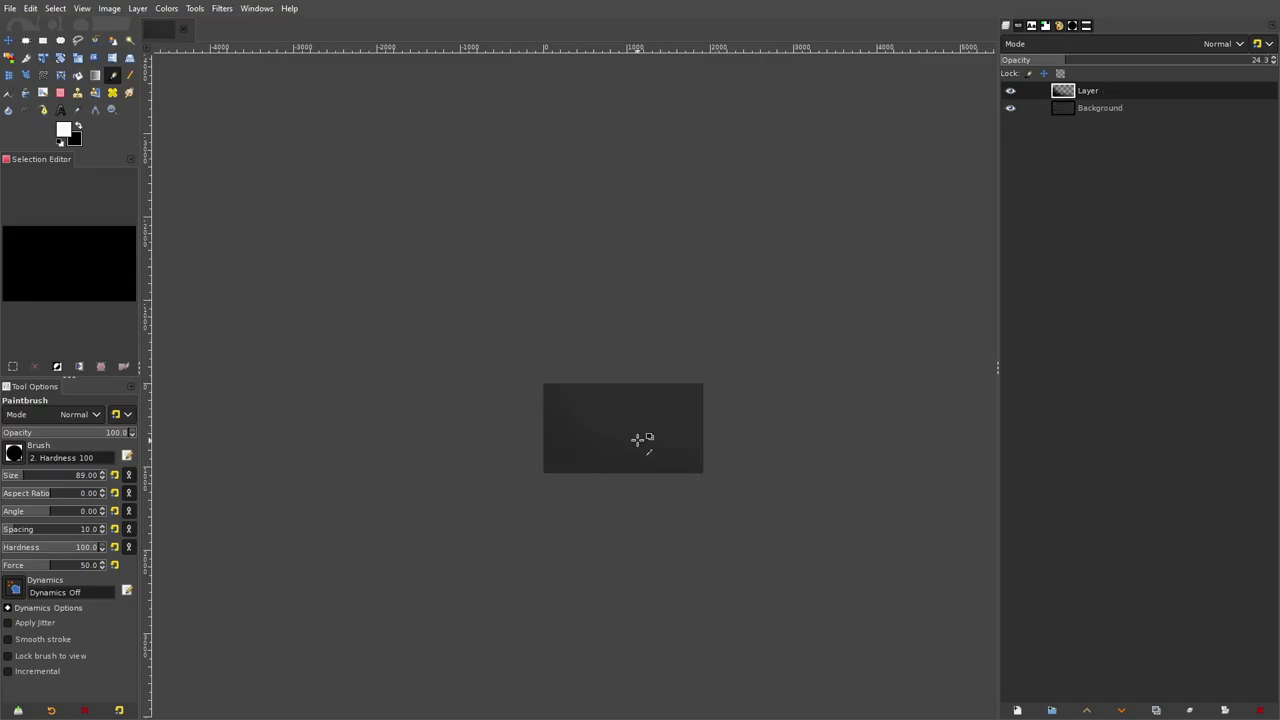
Delete the shadow layer and prepare the 2. Hardness 025 brush at size 232.
{"action": "left_click", "coordinate": [1252, 708]}
{"action": "scroll", "coordinate": [386, 296], "scroll_direction": "up", "scroll_amount": 2}
{"action": "left_click", "coordinate": [14, 453]}
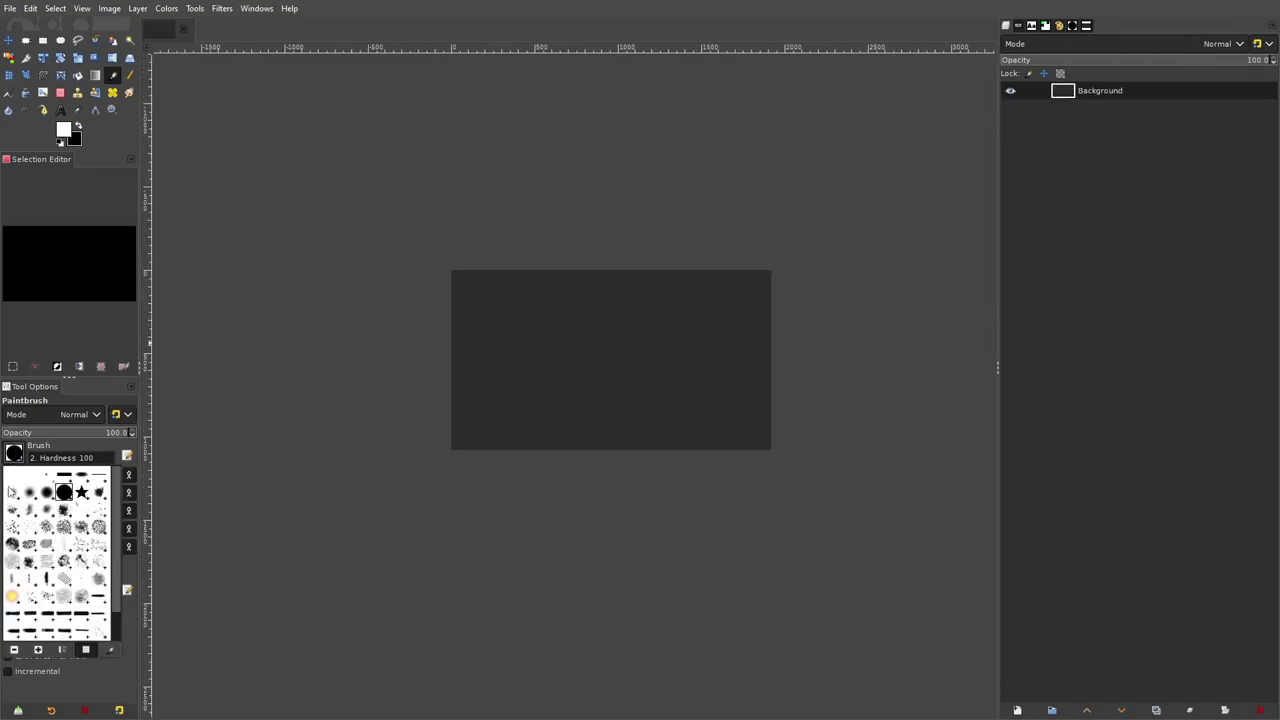
{"action": "left_click", "coordinate": [52, 480]}
{"action": "scroll", "coordinate": [614, 364], "scroll_direction": "up", "scroll_amount": 2}
{"action": "left_click_drag", "start_coordinate": [614, 364], "coordinate": [583, 311]}
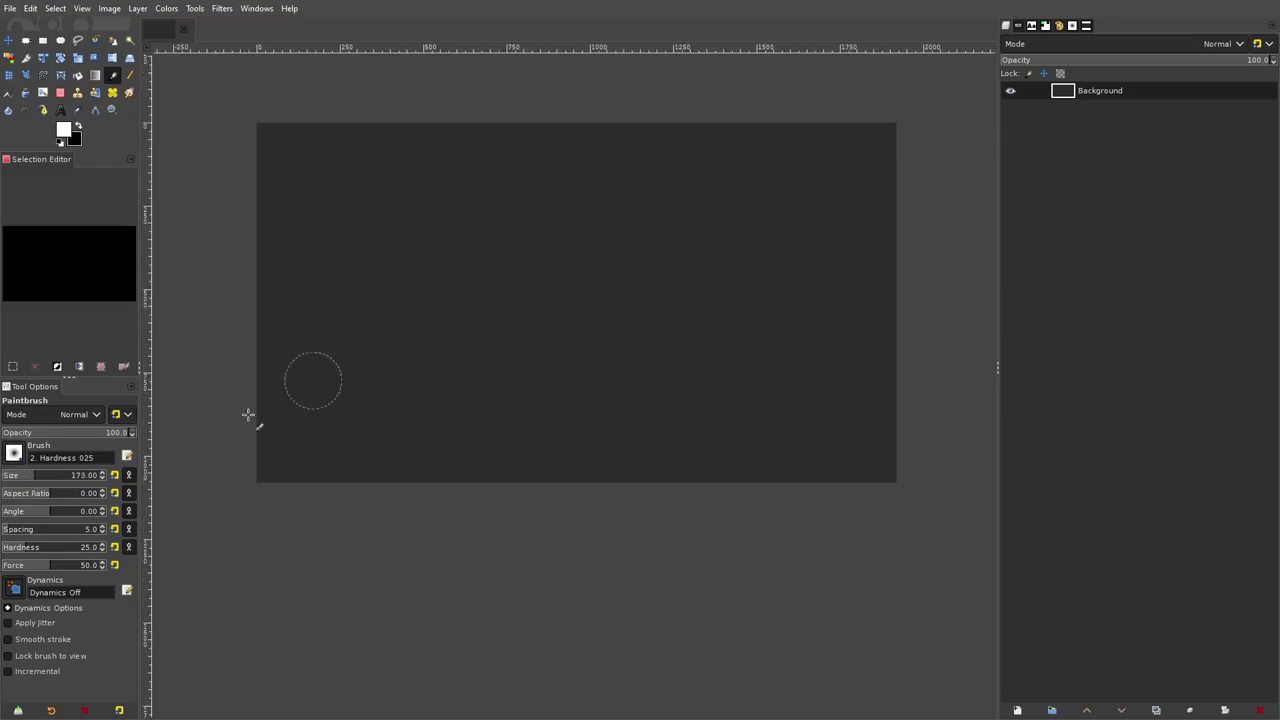
{"action": "left_click_drag", "start_coordinate": [520, 428], "coordinate": [500, 436]}
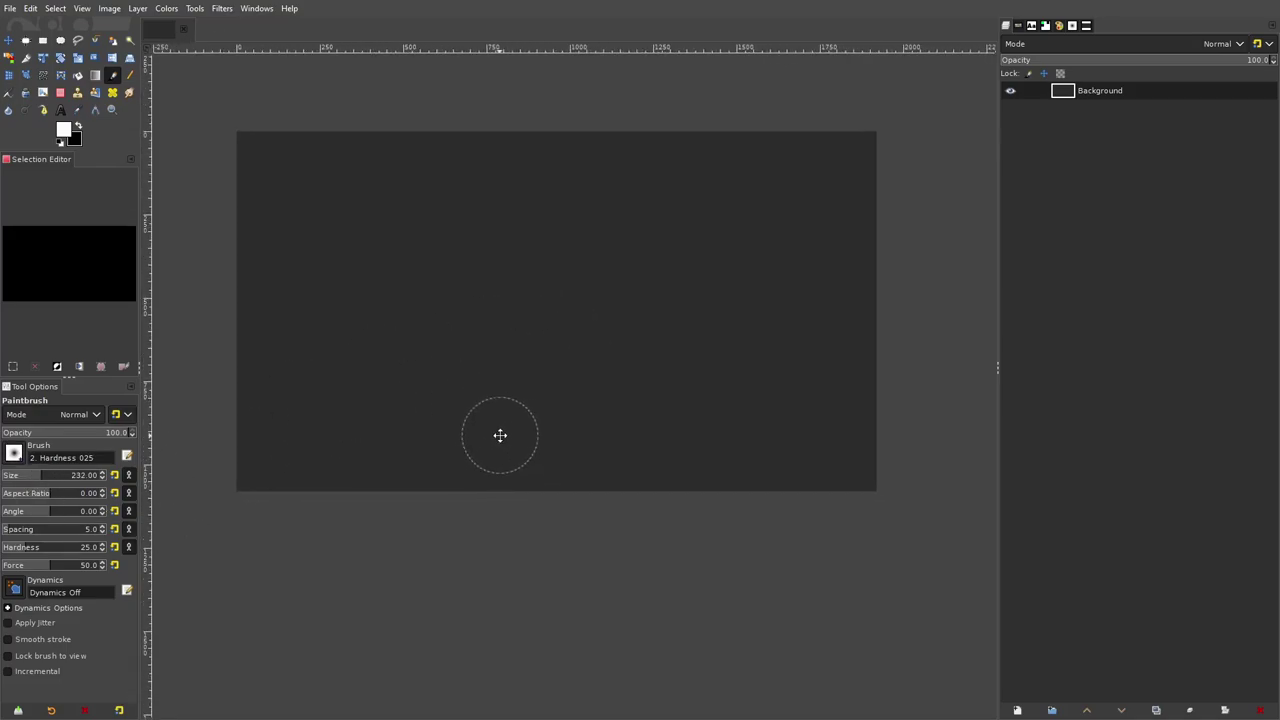
Try a hooked white stroke at brush spacing 51 and a winding stroke at spacing 4, and undo the winding one.
{"action": "left_click", "coordinate": [46, 530]}
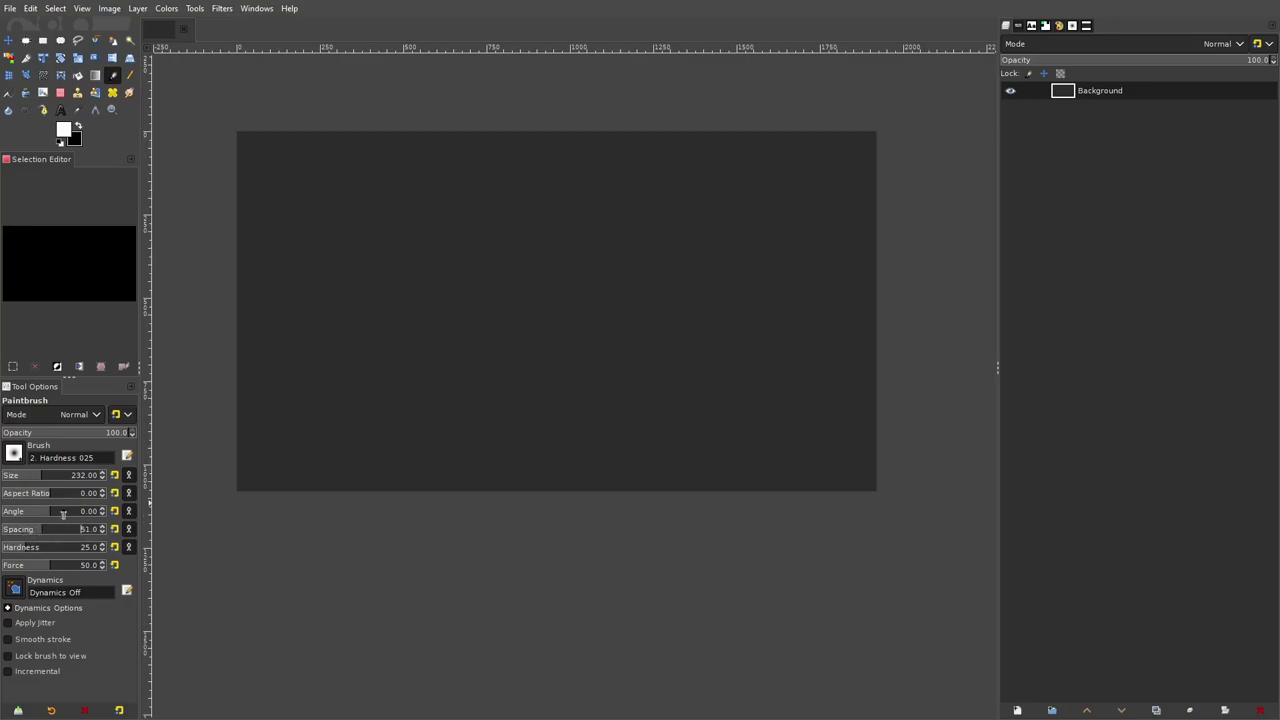
{"action": "mouse_move", "coordinate": [309, 300]}
{"action": "left_mouse_down"}
{"action": "mouse_move", "coordinate": [529, 292]}
{"action": "mouse_move", "coordinate": [637, 265]}
{"action": "mouse_move", "coordinate": [691, 233]}
{"action": "mouse_move", "coordinate": [762, 245]}
{"action": "mouse_move", "coordinate": [784, 300]}
{"action": "mouse_move", "coordinate": [766, 353]}
{"action": "mouse_move", "coordinate": [712, 387]}
{"action": "mouse_move", "coordinate": [558, 393]}
{"action": "left_mouse_up"}
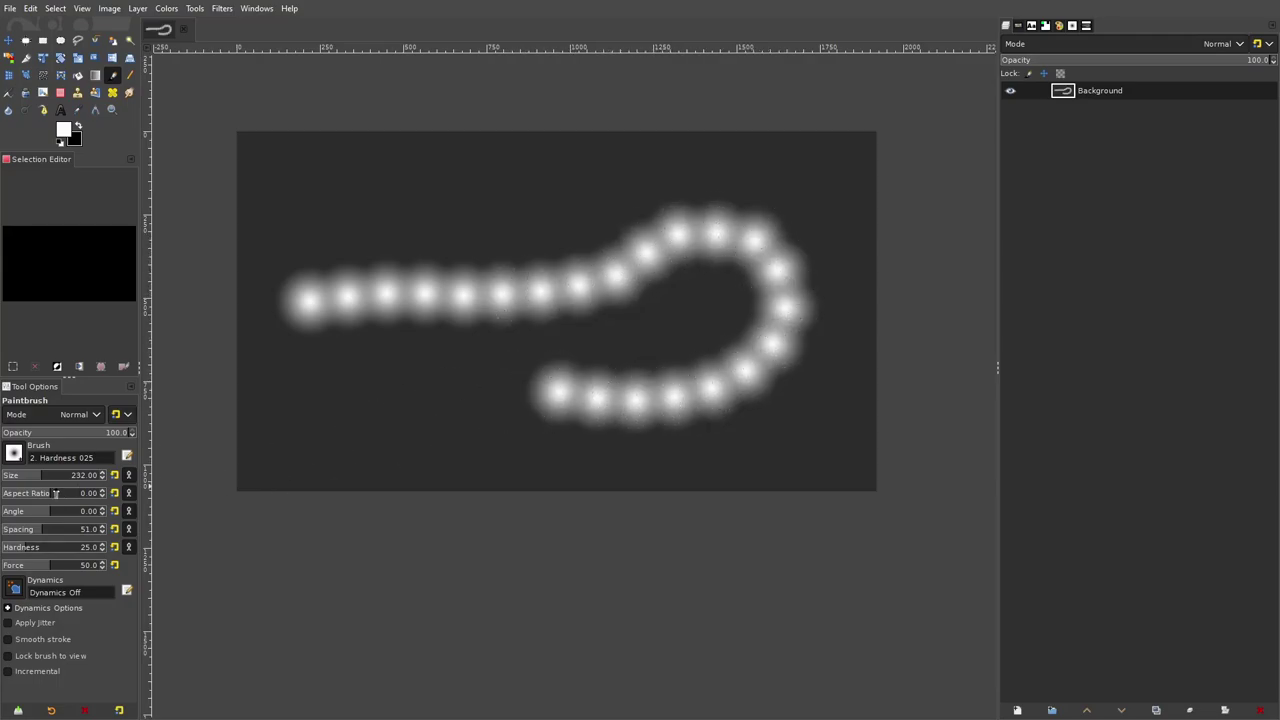
{"action": "left_click_drag", "start_coordinate": [18, 531], "coordinate": [7, 531]}
{"action": "mouse_move", "coordinate": [295, 440]}
{"action": "left_mouse_down"}
{"action": "mouse_move", "coordinate": [318, 401]}
{"action": "mouse_move", "coordinate": [361, 283]}
{"action": "mouse_move", "coordinate": [482, 246]}
{"action": "mouse_move", "coordinate": [422, 371]}
{"action": "mouse_move", "coordinate": [539, 429]}
{"action": "mouse_move", "coordinate": [583, 237]}
{"action": "mouse_move", "coordinate": [755, 219]}
{"action": "mouse_move", "coordinate": [829, 340]}
{"action": "left_mouse_up"}
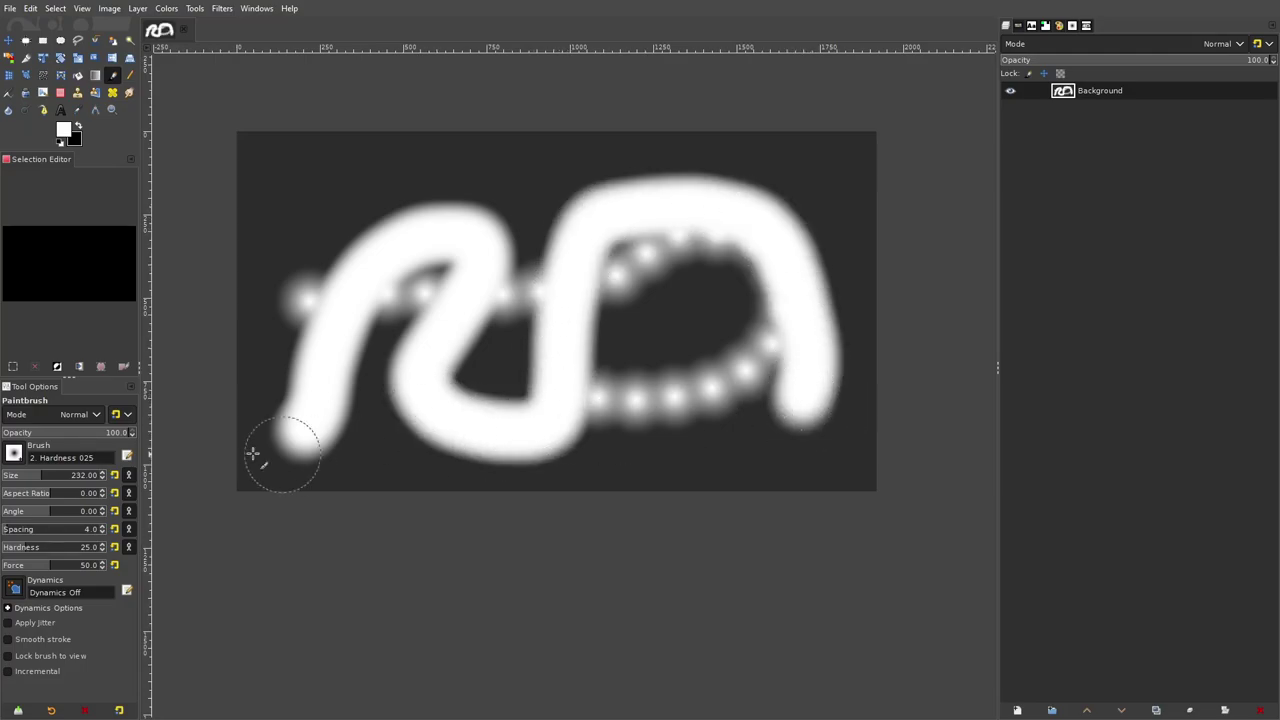
{"action": "key", "text": "ctrl+z"}
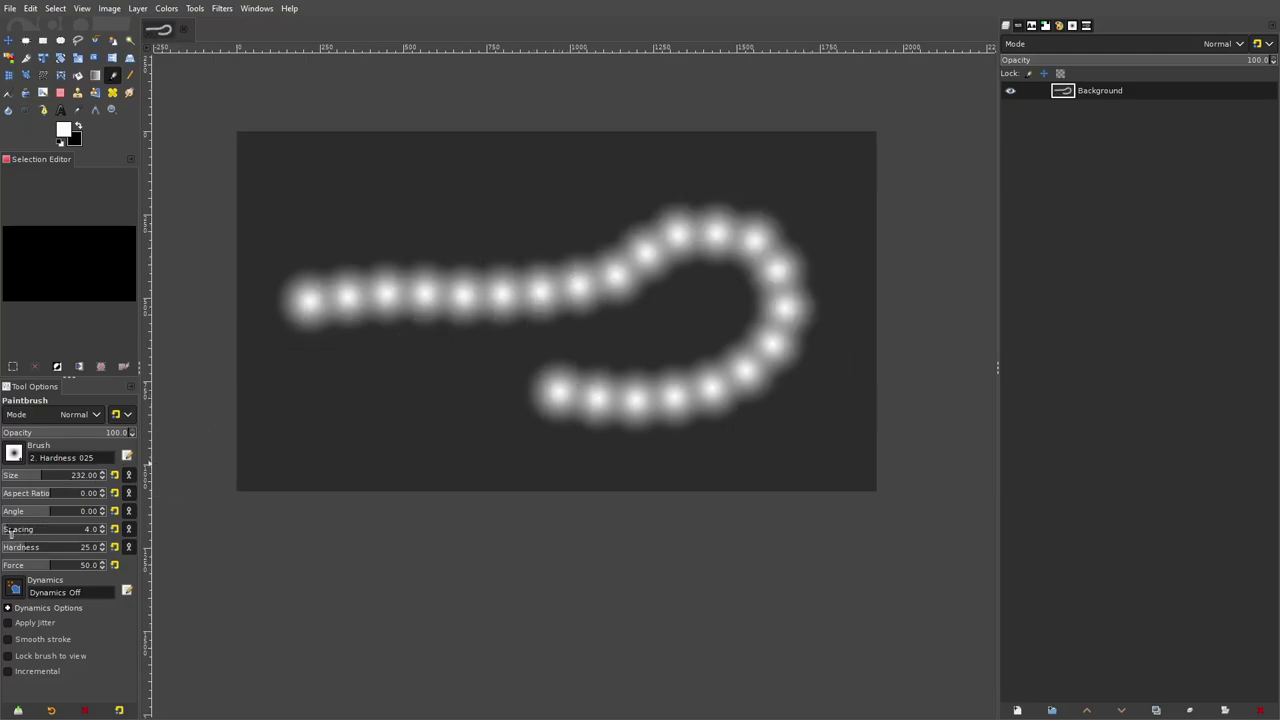
Try scattering soft white dabs across the canvas at brush spacing 151, and clear the background layer.
{"action": "left_click_drag", "start_coordinate": [76, 531], "coordinate": [84, 531]}
{"action": "mouse_move", "coordinate": [357, 420]}
{"action": "left_mouse_down"}
{"action": "mouse_move", "coordinate": [408, 272]}
{"action": "mouse_move", "coordinate": [505, 190]}
{"action": "mouse_move", "coordinate": [713, 171]}
{"action": "mouse_move", "coordinate": [813, 197]}
{"action": "mouse_move", "coordinate": [834, 289]}
{"action": "mouse_move", "coordinate": [826, 390]}
{"action": "mouse_move", "coordinate": [721, 460]}
{"action": "mouse_move", "coordinate": [566, 362]}
{"action": "mouse_move", "coordinate": [438, 233]}
{"action": "mouse_move", "coordinate": [334, 202]}
{"action": "mouse_move", "coordinate": [262, 283]}
{"action": "mouse_move", "coordinate": [371, 321]}
{"action": "mouse_move", "coordinate": [567, 221]}
{"action": "mouse_move", "coordinate": [762, 260]}
{"action": "mouse_move", "coordinate": [470, 402]}
{"action": "mouse_move", "coordinate": [603, 430]}
{"action": "left_mouse_up"}
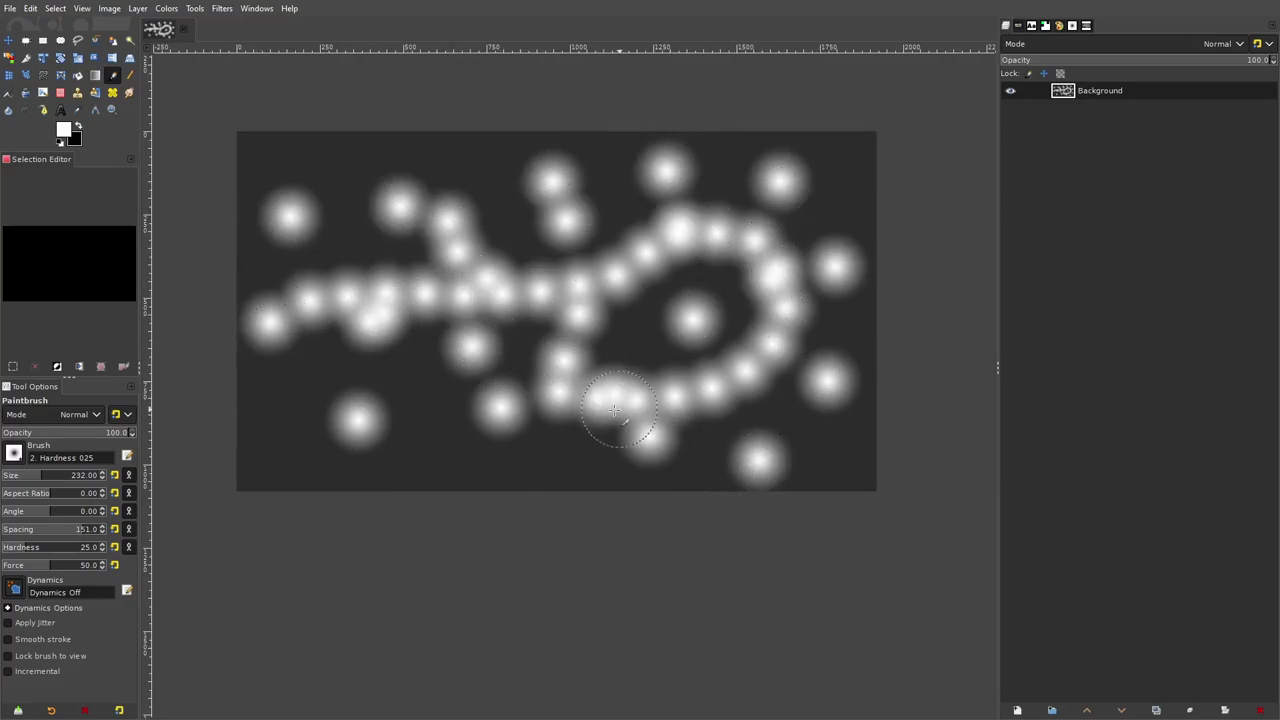
{"action": "key", "text": "Delete"}
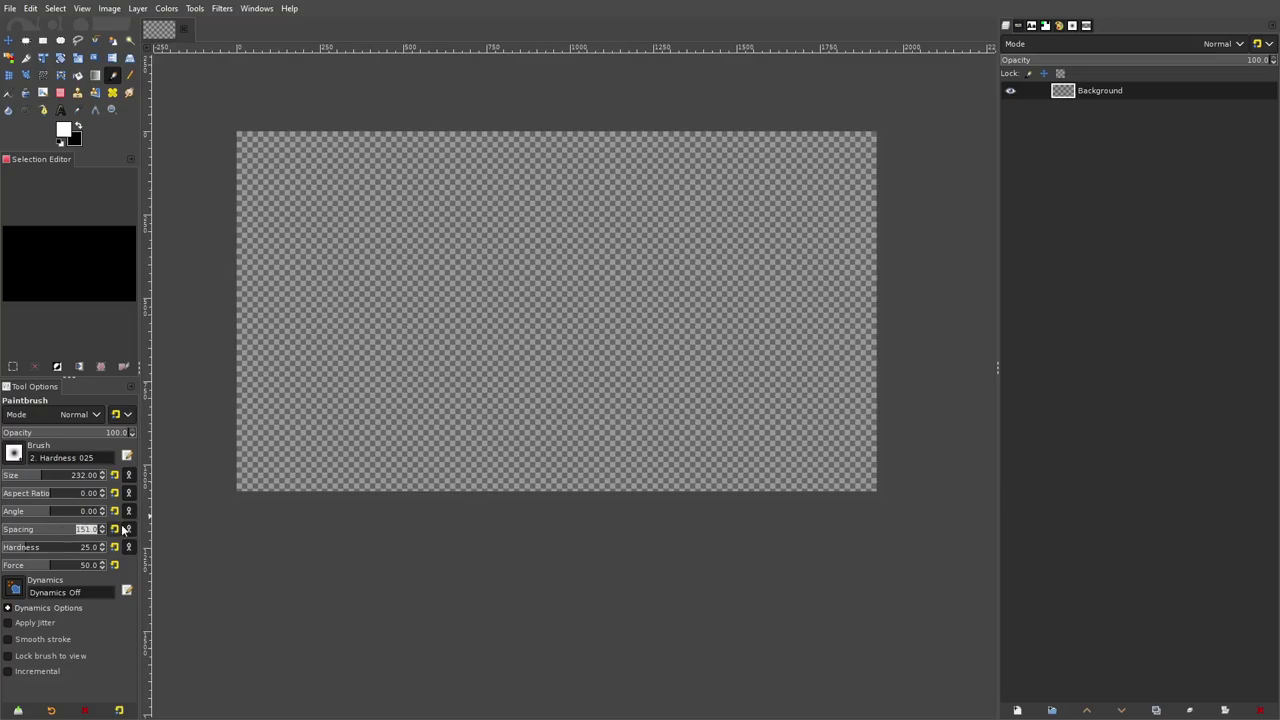
Reset the brush spacing to its native value and paint a continuous looping white stroke across the transparent canvas.
{"action": "left_click", "coordinate": [113, 530]}
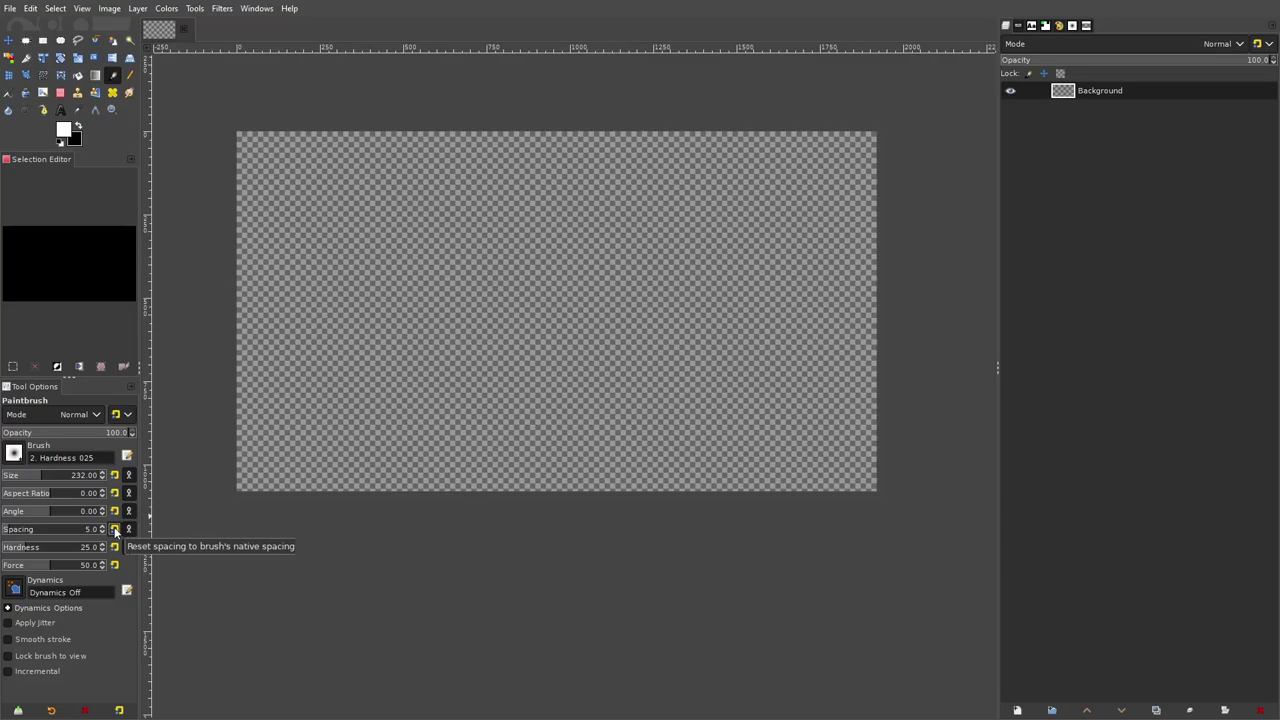
{"action": "mouse_move", "coordinate": [327, 295]}
{"action": "left_mouse_down"}
{"action": "mouse_move", "coordinate": [498, 198]}
{"action": "mouse_move", "coordinate": [599, 290]}
{"action": "mouse_move", "coordinate": [762, 246]}
{"action": "mouse_move", "coordinate": [742, 415]}
{"action": "mouse_move", "coordinate": [477, 338]}
{"action": "mouse_move", "coordinate": [372, 385]}
{"action": "mouse_move", "coordinate": [572, 277]}
{"action": "mouse_move", "coordinate": [747, 223]}
{"action": "mouse_move", "coordinate": [717, 400]}
{"action": "mouse_move", "coordinate": [832, 311]}
{"action": "mouse_move", "coordinate": [643, 382]}
{"action": "mouse_move", "coordinate": [398, 327]}
{"action": "mouse_move", "coordinate": [480, 325]}
{"action": "left_mouse_up"}
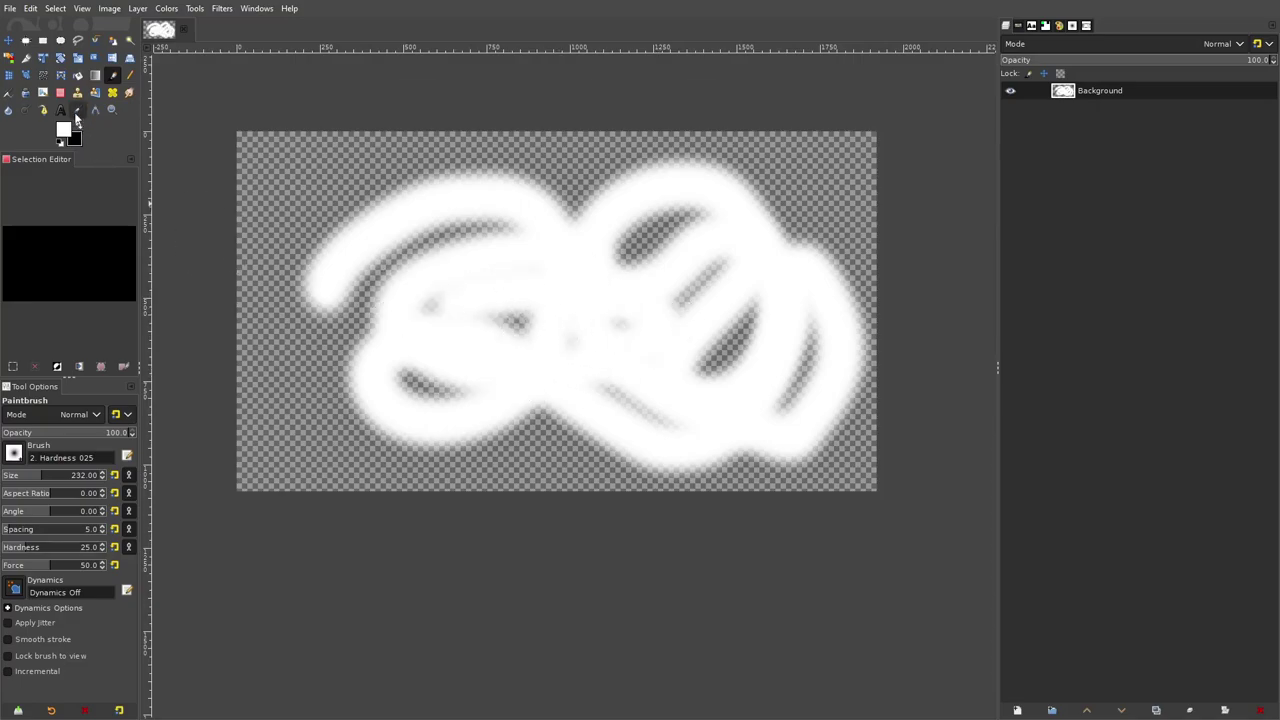
Remove the looping white stroke and fill the whole background layer with black.
{"action": "left_click", "coordinate": [77, 74]}
{"action": "left_click", "coordinate": [78, 128]}
{"action": "key", "text": "ctrl+z"}
{"action": "left_click", "coordinate": [262, 188]}
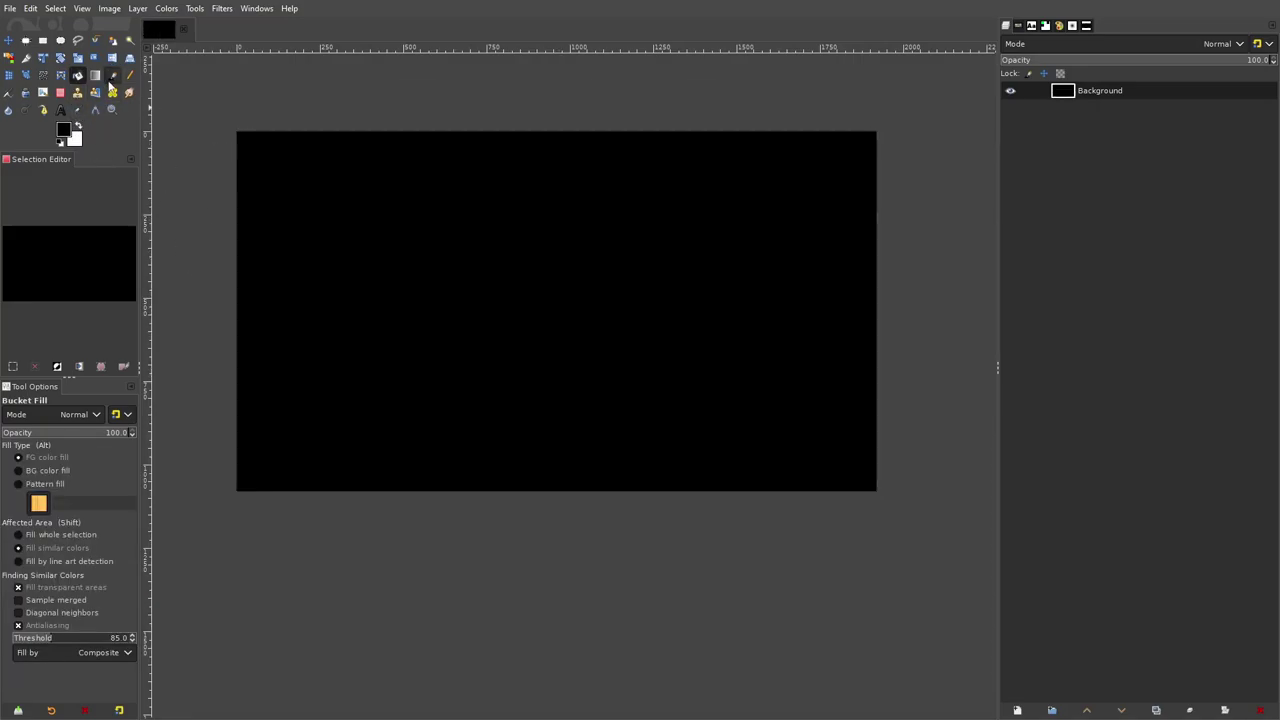
Stamp a thin horizontal white streak in the canvas's upper left with the paintbrush at size 844 and aspect ratio 16.
{"action": "left_click", "coordinate": [112, 78]}
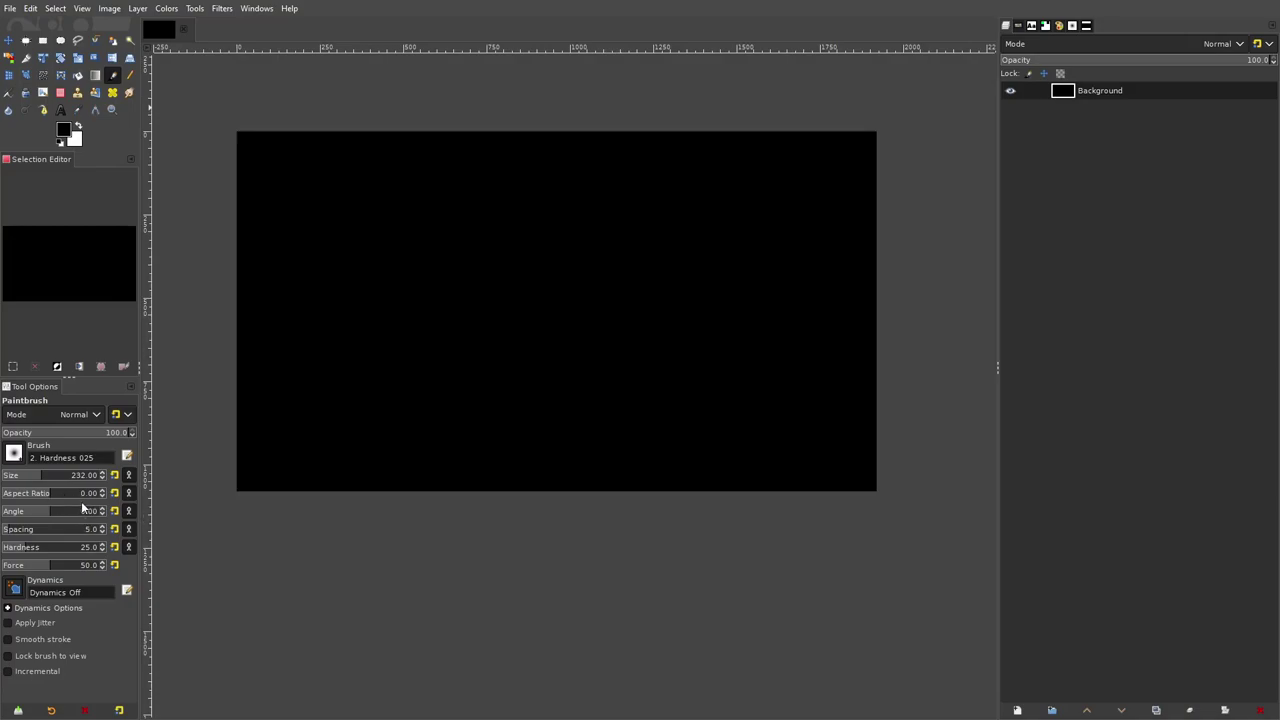
{"action": "left_click", "coordinate": [14, 453]}
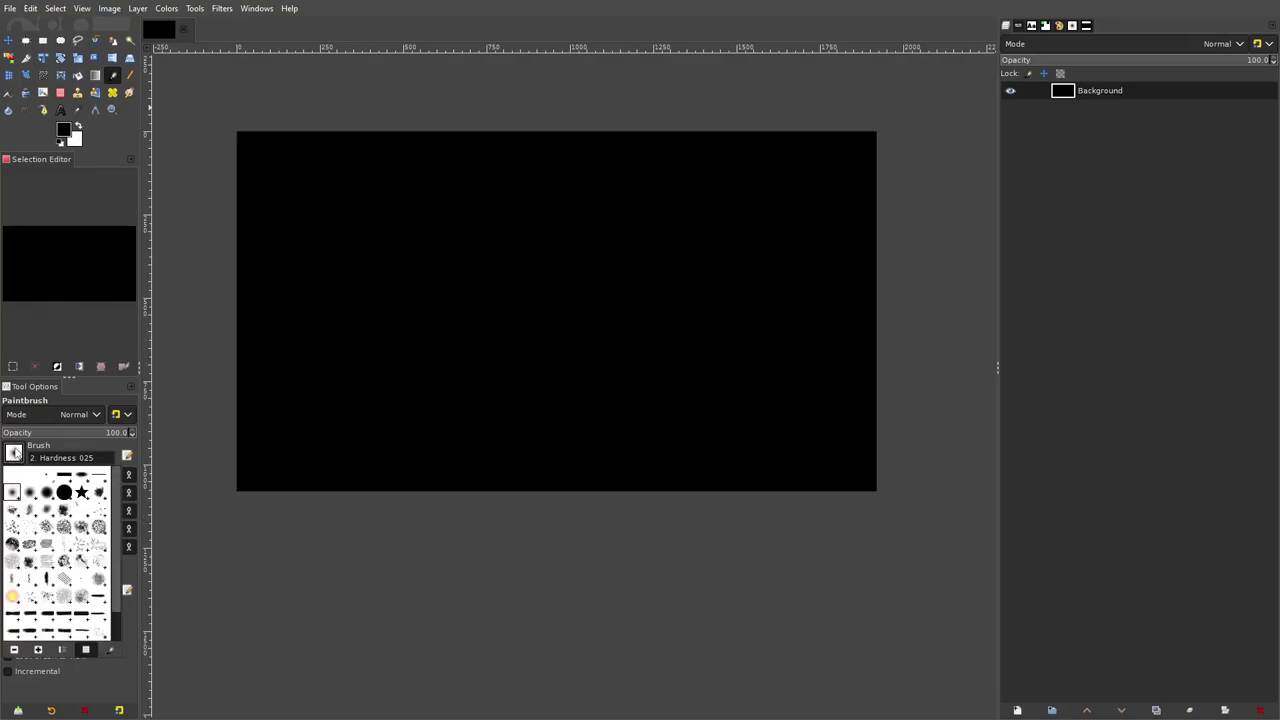
{"action": "left_click", "coordinate": [14, 453]}
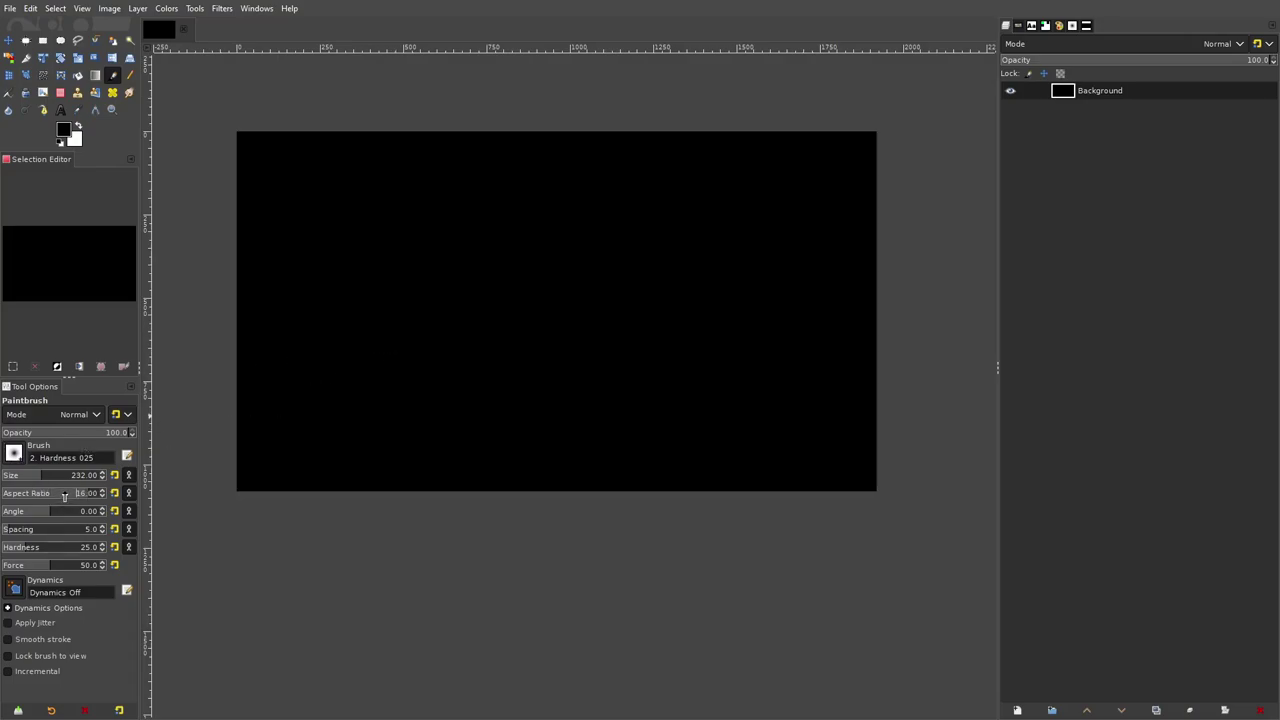
{"action": "left_click_drag", "start_coordinate": [52, 478], "coordinate": [92, 474]}
{"action": "left_click", "coordinate": [79, 128]}
{"action": "left_click", "coordinate": [407, 264]}
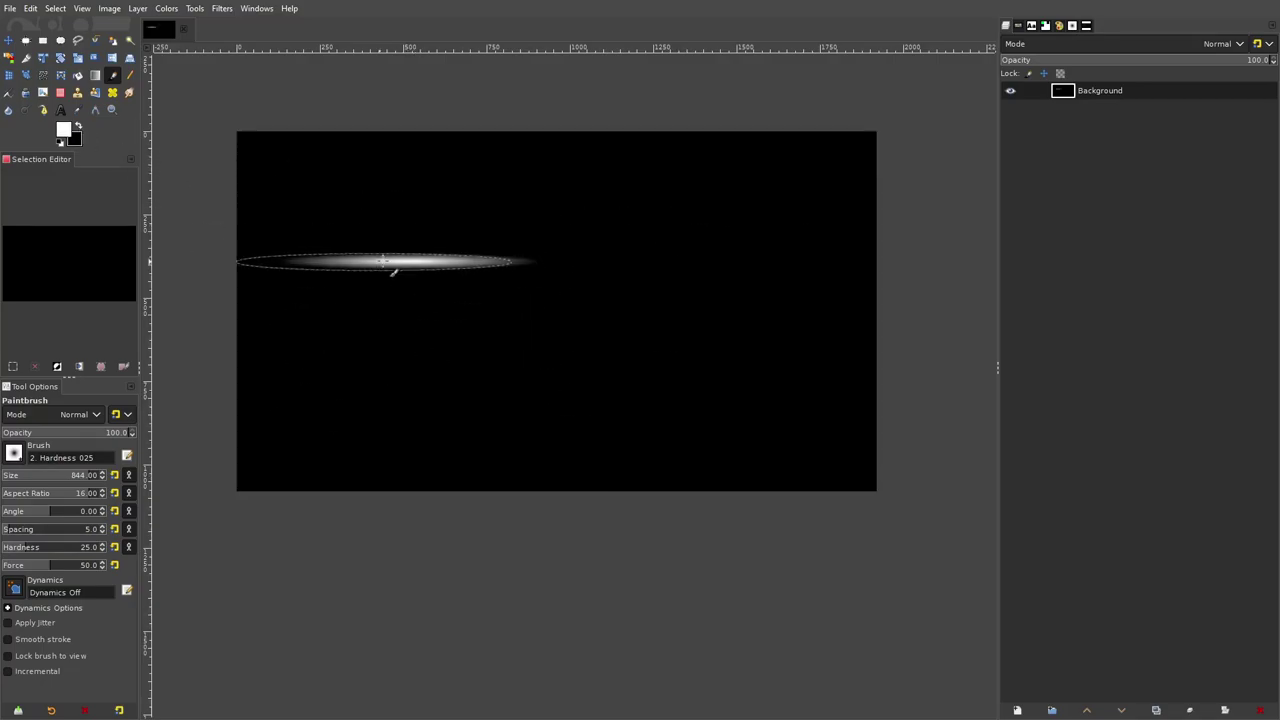
Reset the brush aspect ratio and stamp a large soft white circle in the canvas's right half.
{"action": "left_click", "coordinate": [113, 494]}
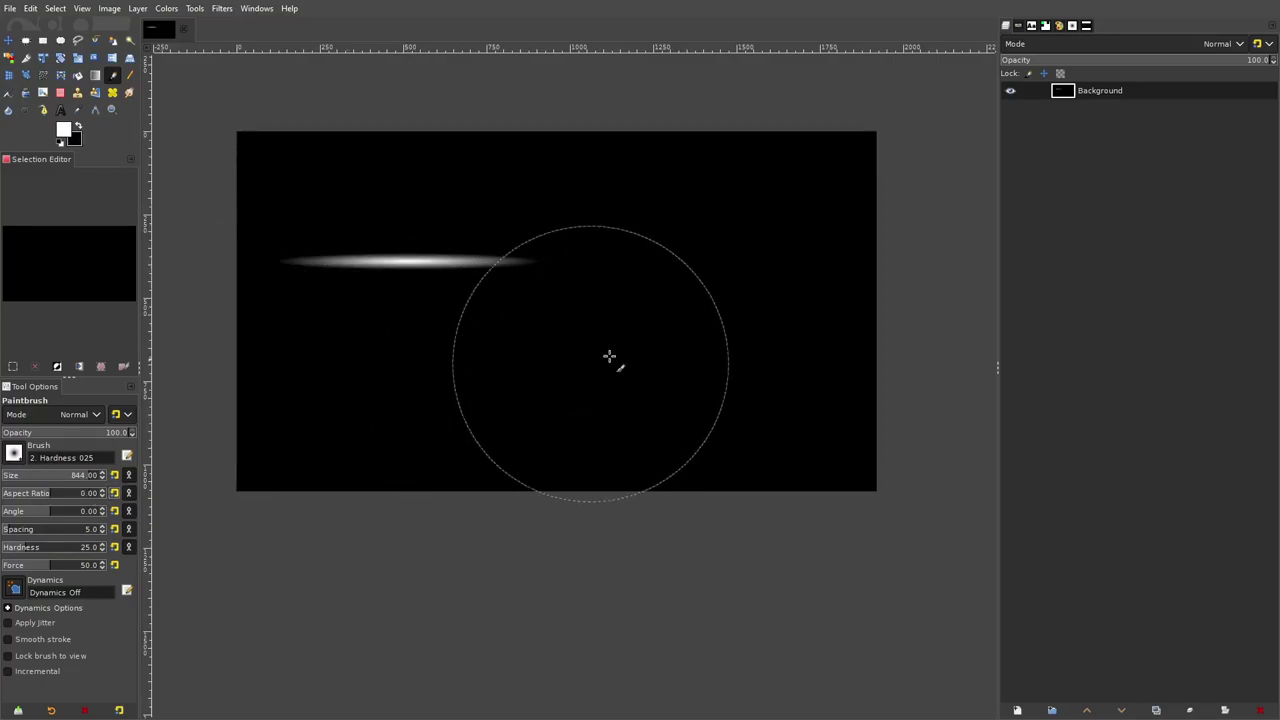
{"action": "left_click", "coordinate": [705, 285]}
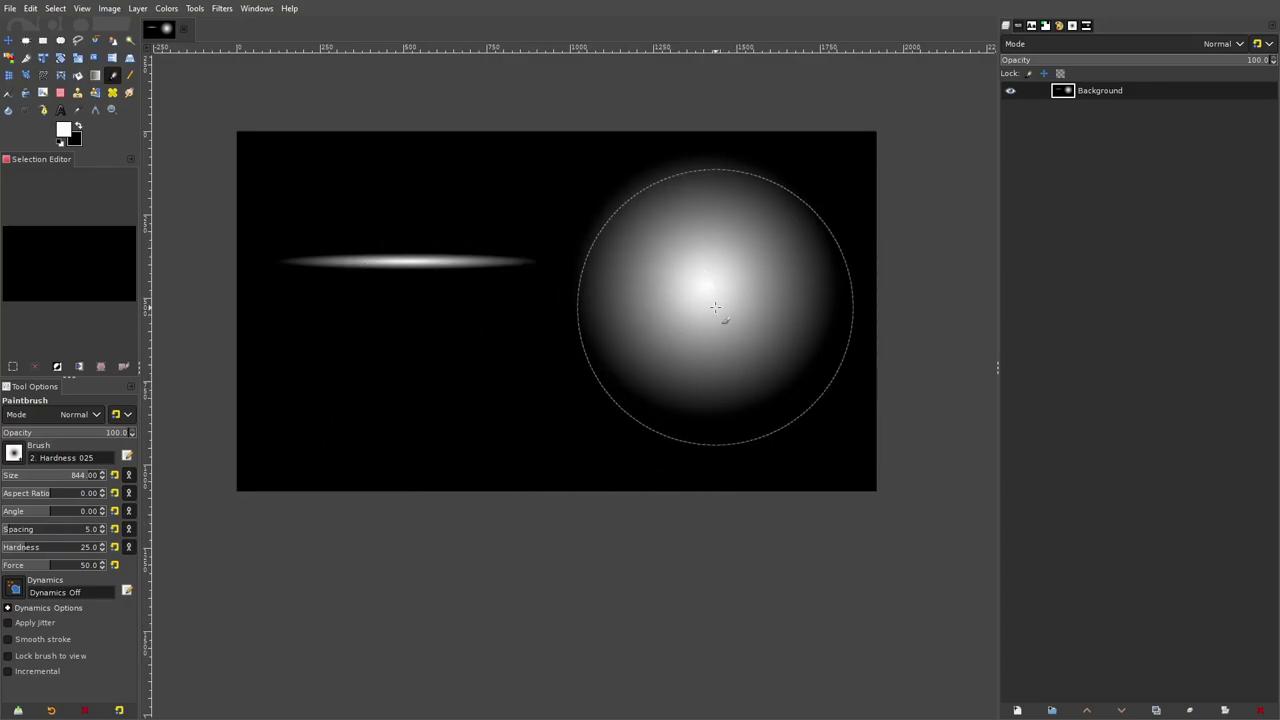
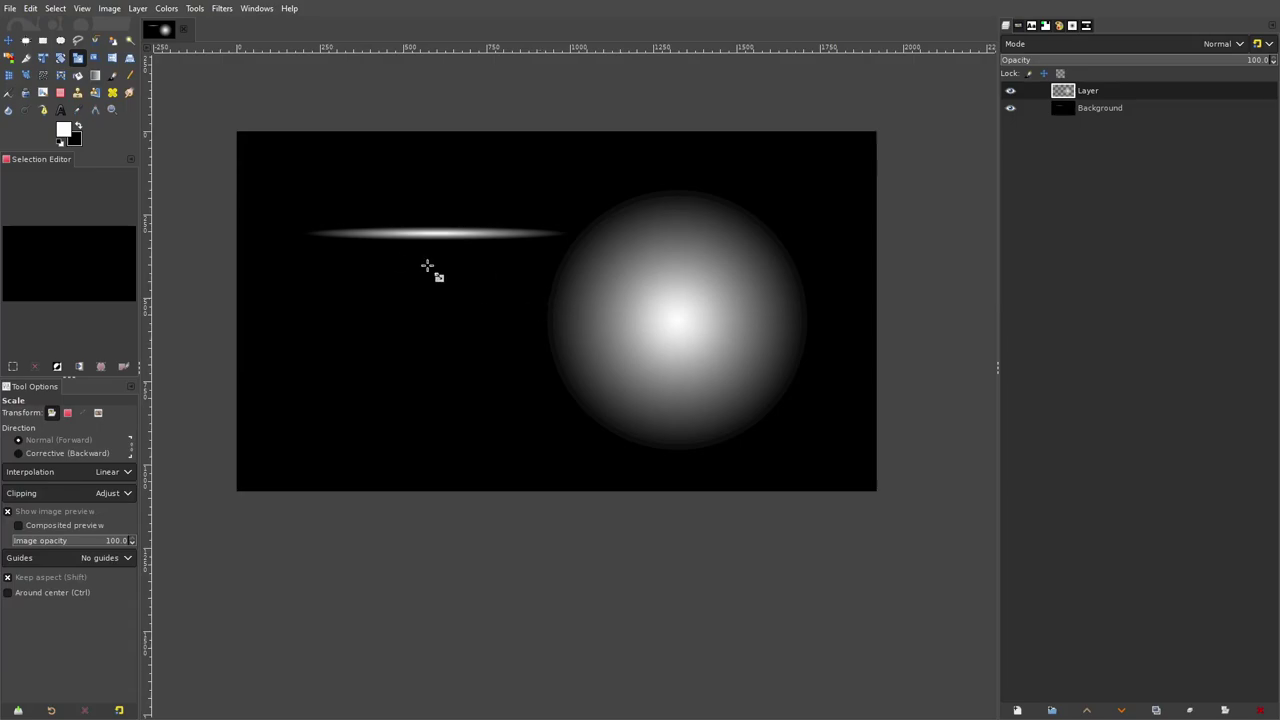
Scale the soft white circle's layer into a flat streak of 1126 × 34 pixels.
{"action": "left_click", "coordinate": [370, 293]}
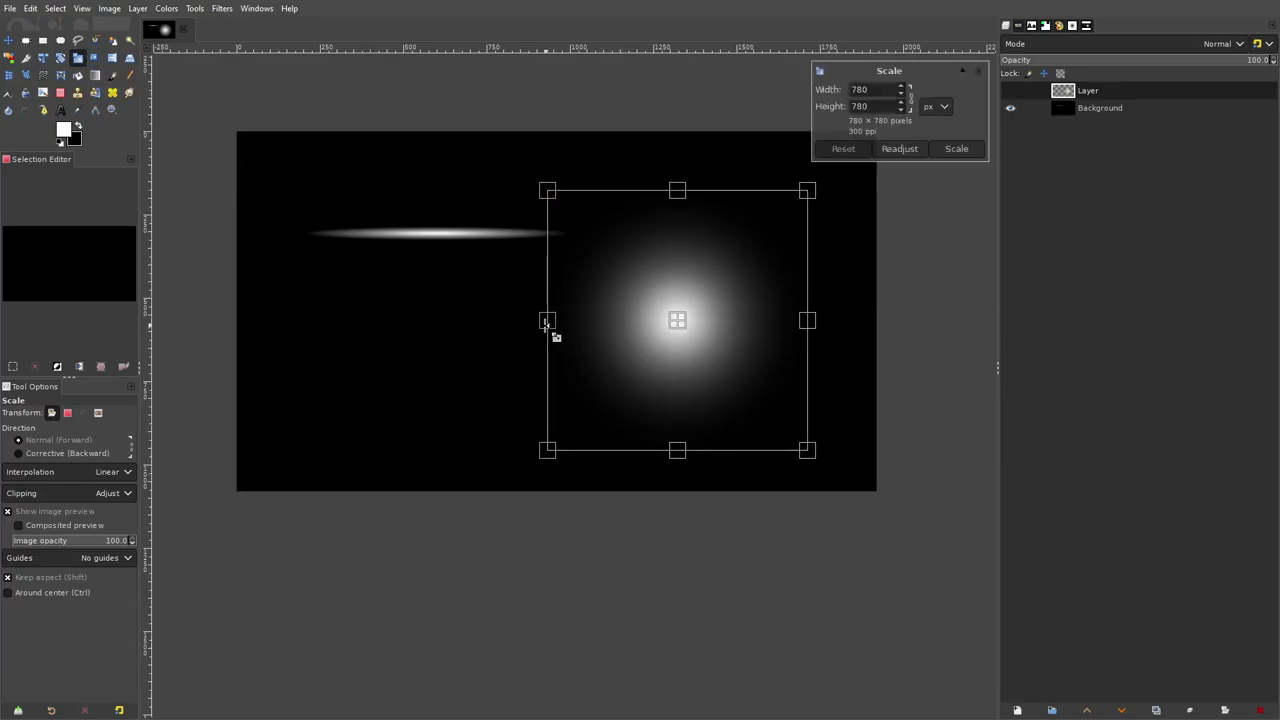
{"action": "left_click_drag", "start_coordinate": [690, 198], "coordinate": [737, 447]}
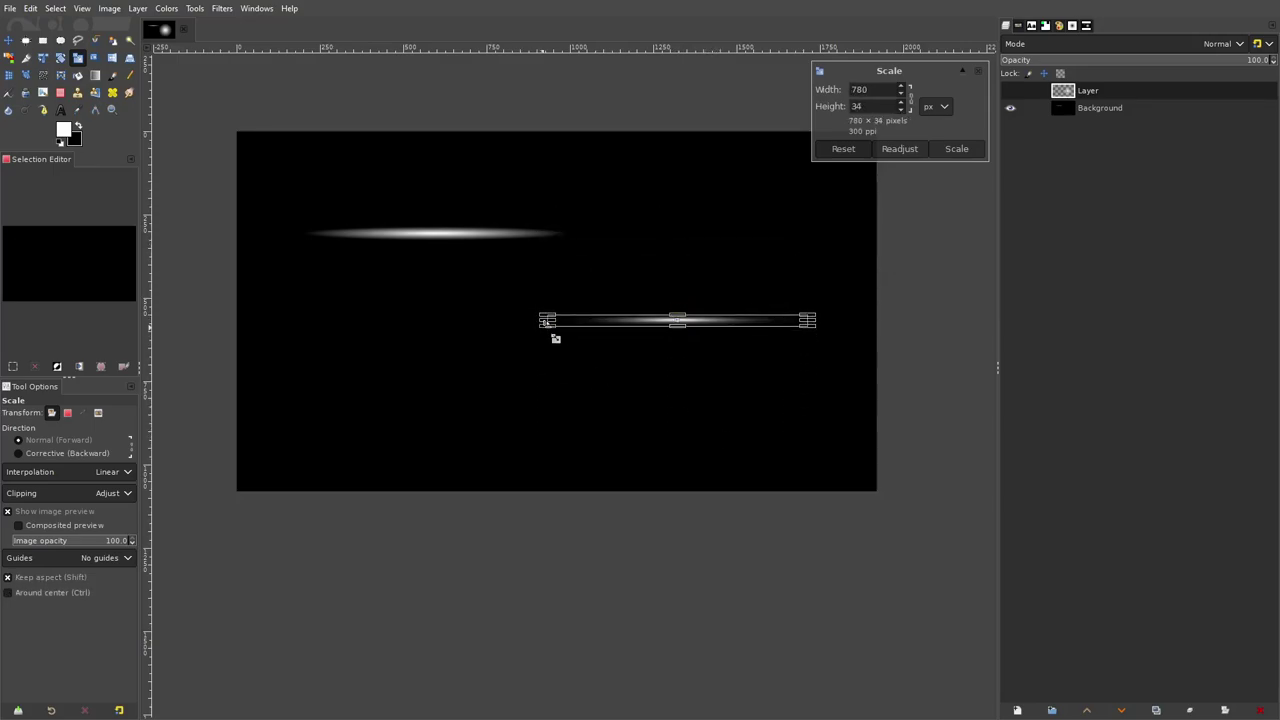
{"action": "left_click_drag", "start_coordinate": [548, 325], "coordinate": [438, 322]}
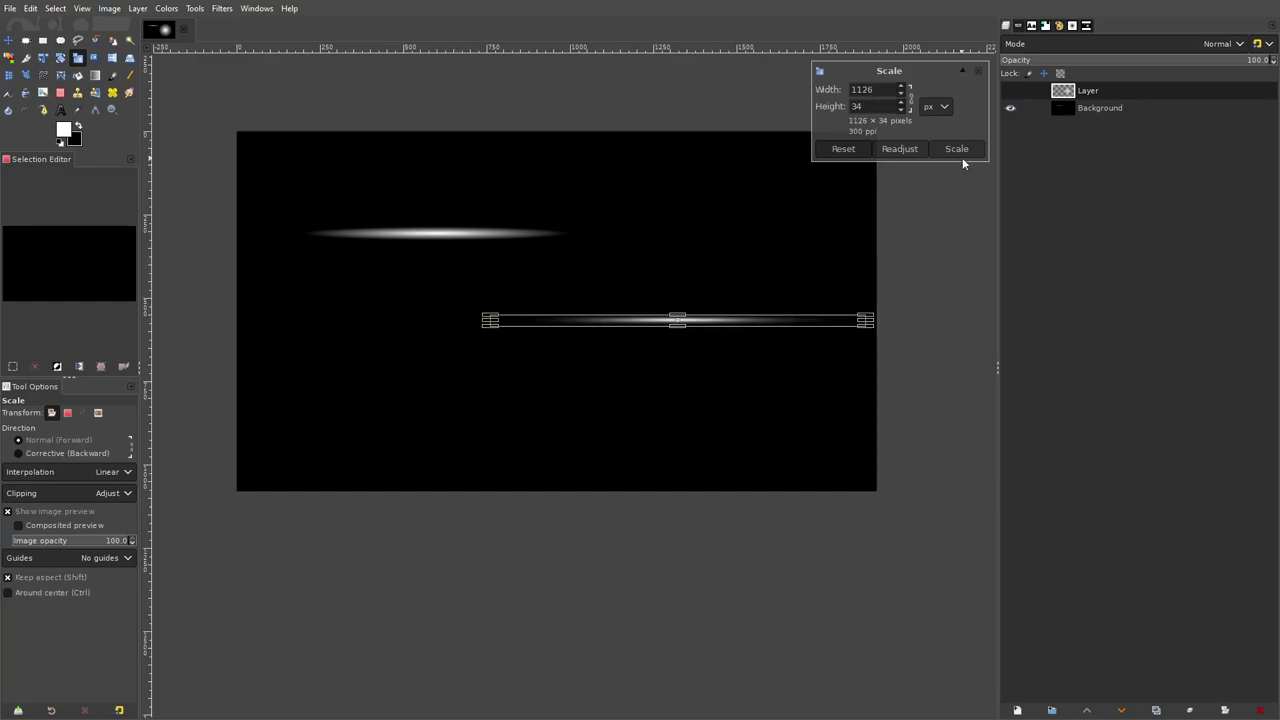
{"action": "left_click", "coordinate": [954, 150]}
Move the flattened streak layer to just below the brushed streak on the background.
{"action": "left_click", "coordinate": [8, 41]}
{"action": "left_click_drag", "start_coordinate": [773, 322], "coordinate": [581, 270]}
{"action": "scroll", "coordinate": [482, 285], "scroll_direction": "down", "scroll_amount": 4}
{"action": "scroll", "coordinate": [456, 287], "scroll_direction": "up", "scroll_amount": 5}
{"action": "left_click_drag", "start_coordinate": [586, 186], "coordinate": [625, 226]}
{"action": "left_click_drag", "start_coordinate": [888, 290], "coordinate": [844, 305]}
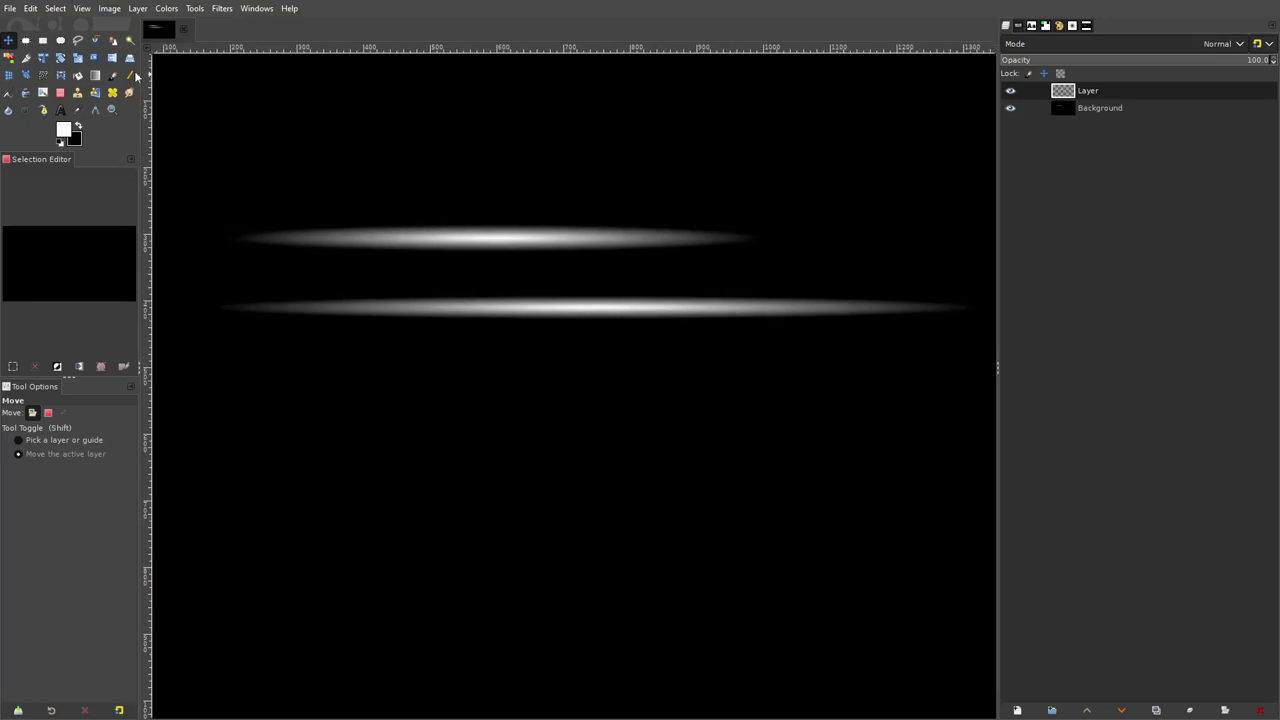
Scale the lower streak's layer around its center to 918 × 57 pixels.
{"action": "left_click", "coordinate": [77, 60]}
{"action": "scroll", "coordinate": [674, 280], "scroll_direction": "down", "scroll_amount": 1}
{"action": "left_click", "coordinate": [674, 285]}
{"action": "left_click_drag", "start_coordinate": [834, 294], "coordinate": [717, 283]}
{"action": "left_click_drag", "start_coordinate": [586, 293], "coordinate": [516, 312]}
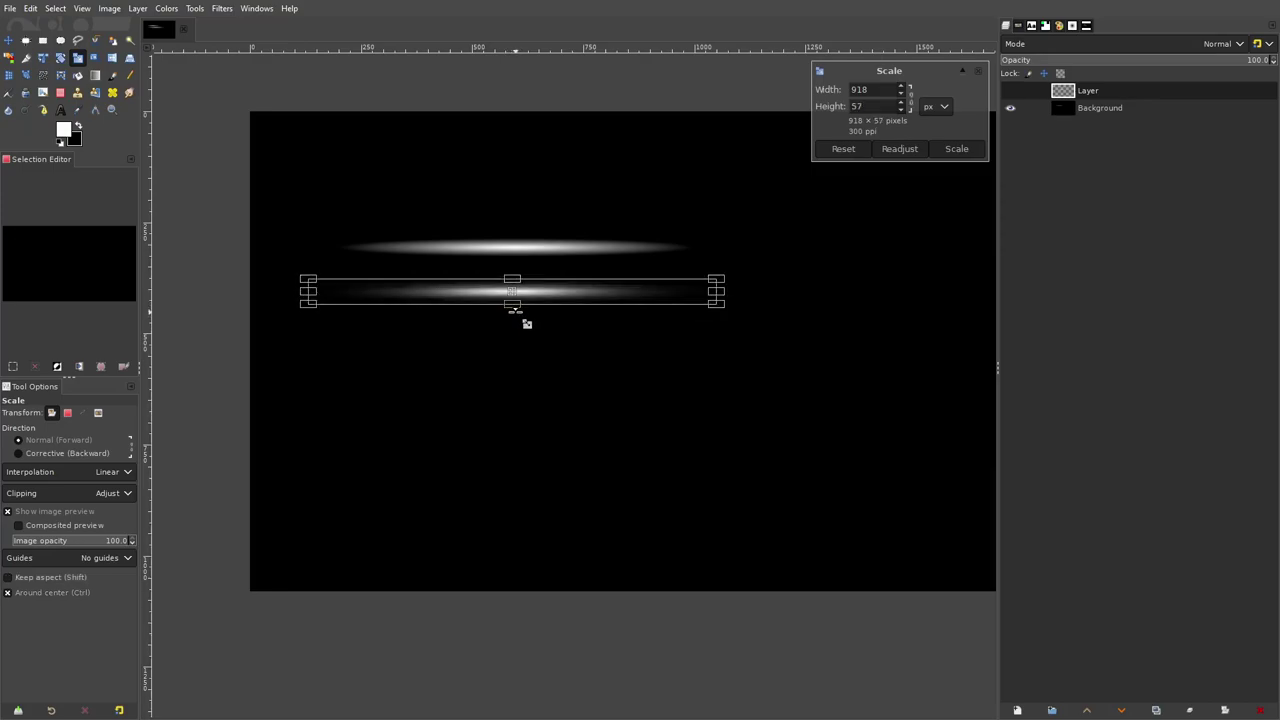
{"action": "left_click", "coordinate": [956, 148]}
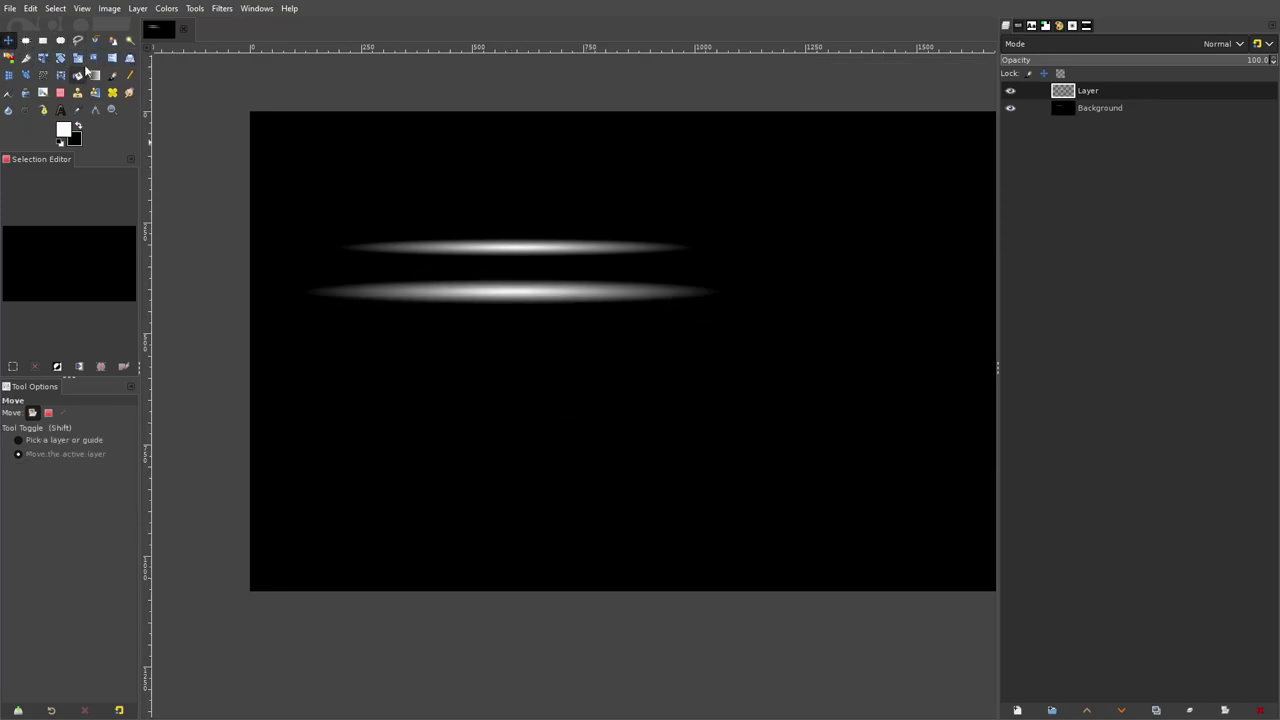
Shorten the lower streak from its left end and move it to line up centered beneath the upper streak.
{"action": "left_click", "coordinate": [274, 131]}
{"action": "left_click", "coordinate": [954, 154]}
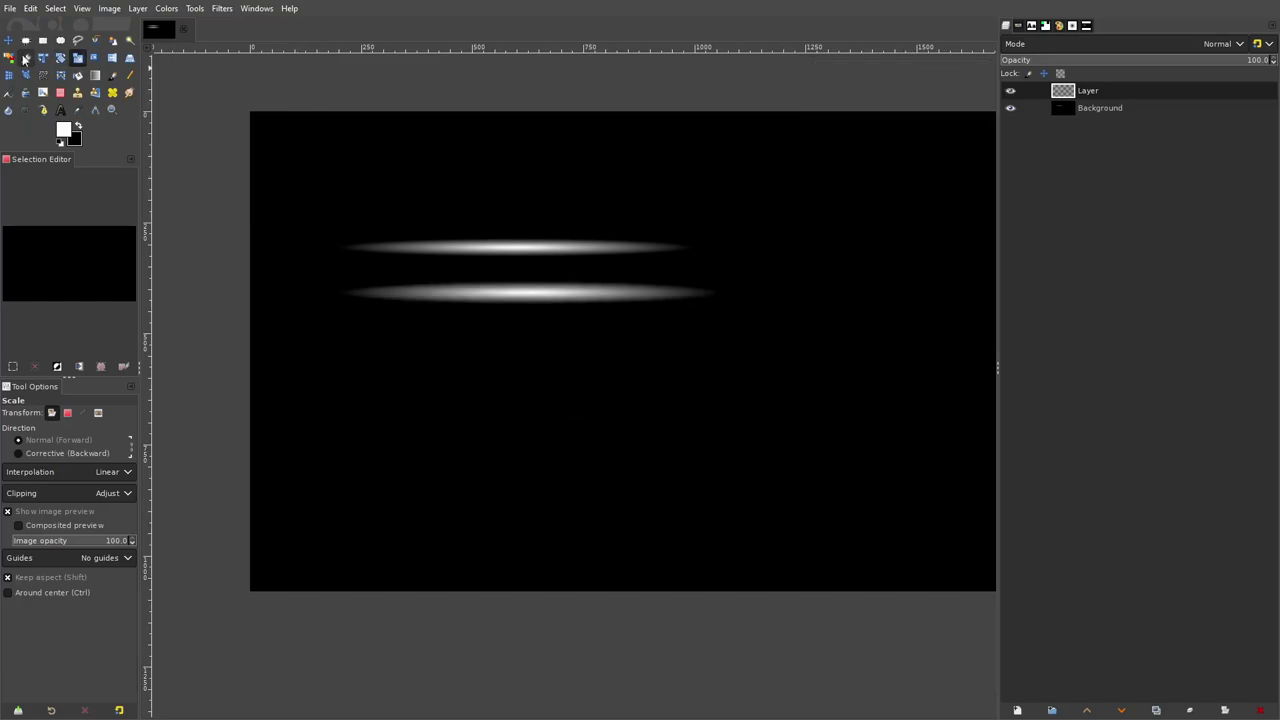
{"action": "left_click", "coordinate": [9, 41]}
{"action": "left_click_drag", "start_coordinate": [641, 293], "coordinate": [632, 288]}
{"action": "scroll", "coordinate": [700, 318], "scroll_direction": "down", "scroll_amount": 4}
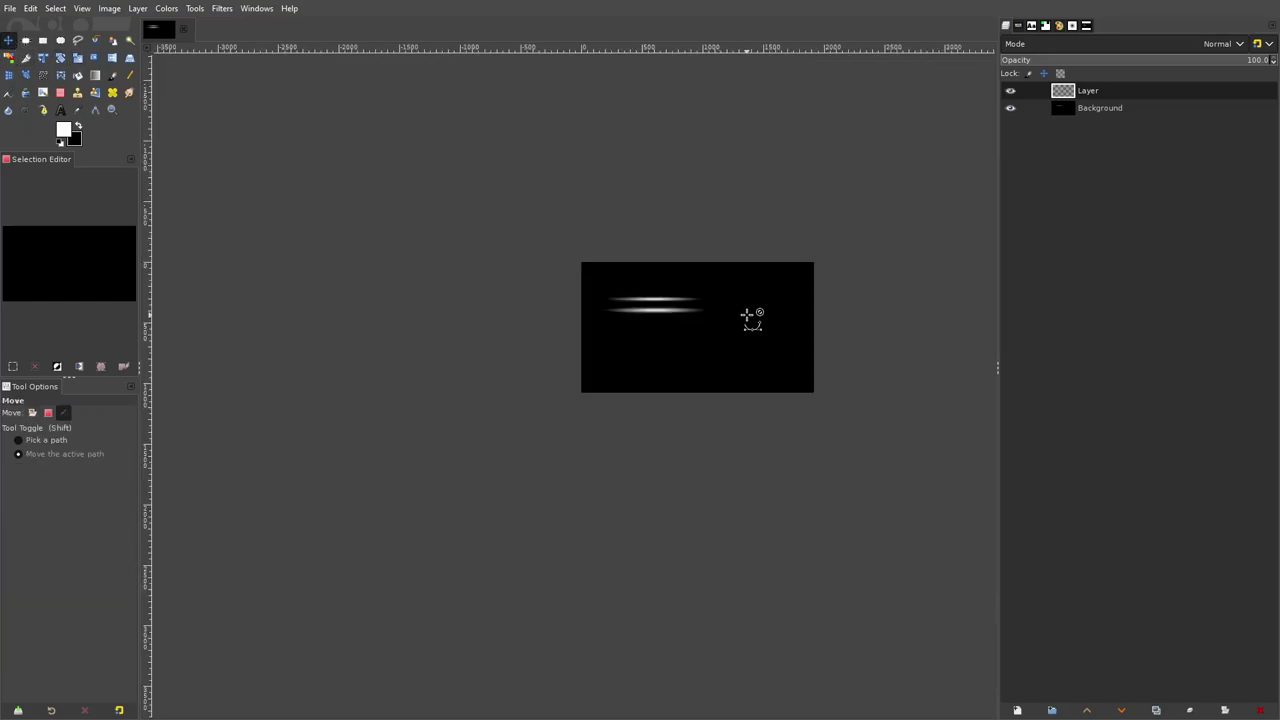
{"action": "scroll", "coordinate": [645, 307], "scroll_direction": "up", "scroll_amount": 4}
{"action": "scroll", "coordinate": [660, 283], "scroll_direction": "up", "scroll_amount": 2}
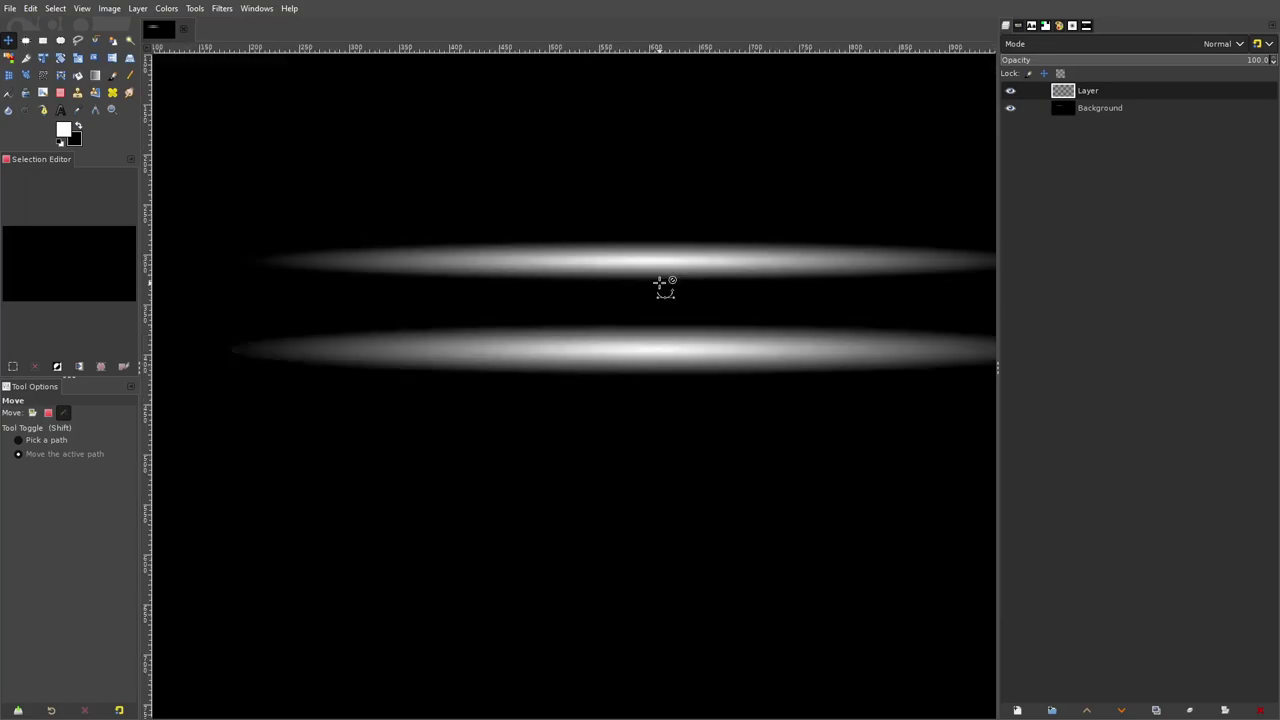
{"action": "scroll", "coordinate": [800, 288], "scroll_direction": "down", "scroll_amount": 7}
{"action": "scroll", "coordinate": [871, 297], "scroll_direction": "up", "scroll_amount": 4}
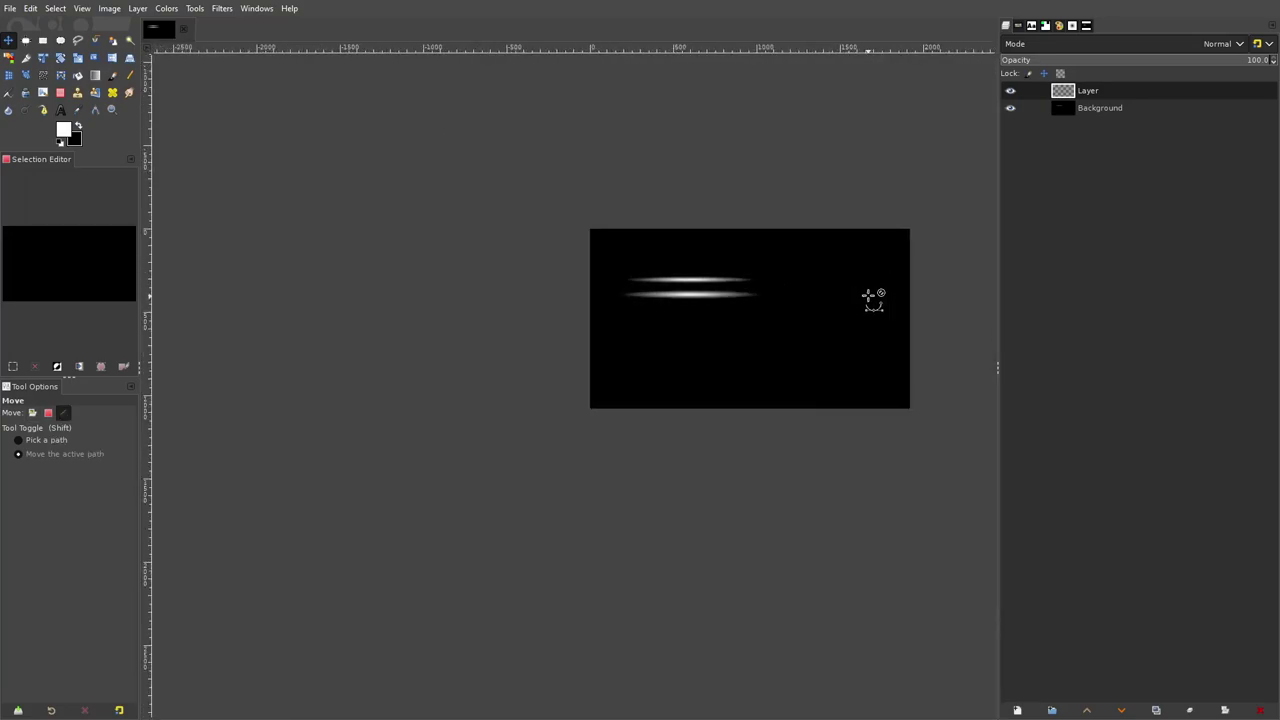
{"action": "left_click", "coordinate": [1225, 710]}
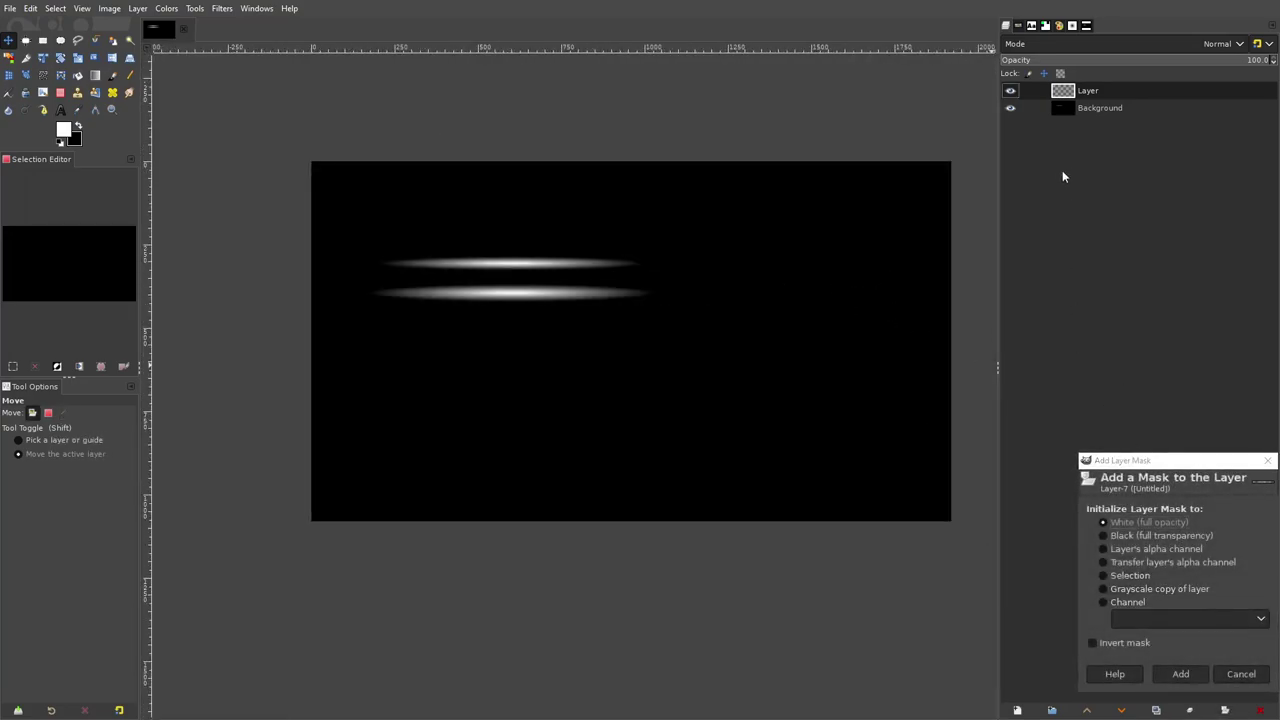
{"action": "left_click", "coordinate": [1268, 460]}
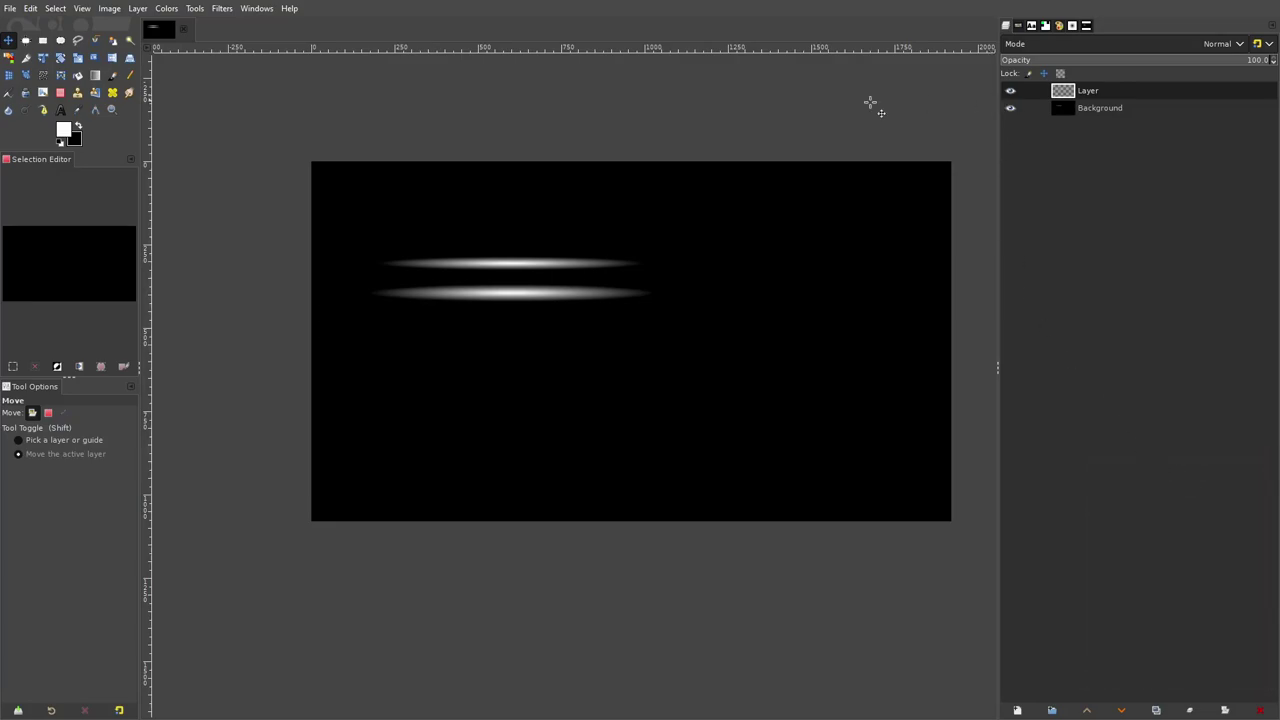
Delete the scaled streak's layer, leaving only the background layer.
{"action": "left_click", "coordinate": [1092, 108]}
{"action": "left_click", "coordinate": [1088, 92]}
{"action": "key", "text": "ctrl+z"}
{"action": "left_click", "coordinate": [1097, 112]}
{"action": "left_click", "coordinate": [1096, 90]}
{"action": "left_click", "coordinate": [1252, 710]}
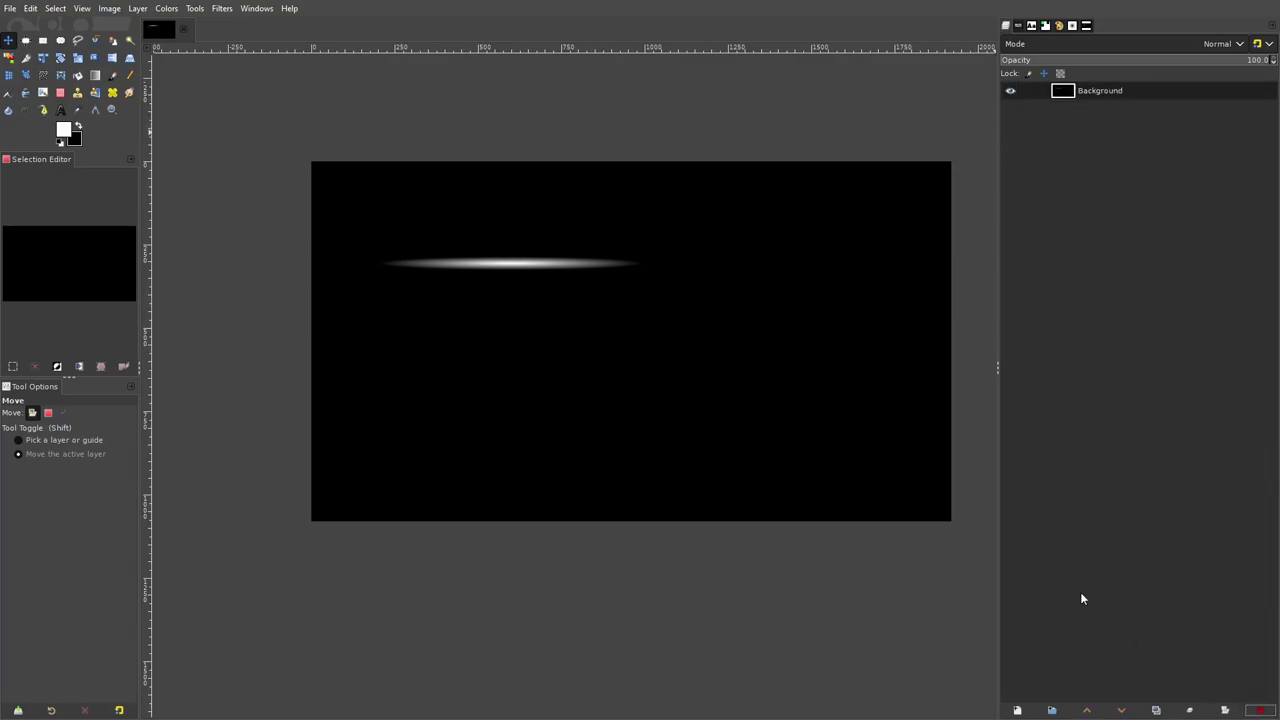
Cover the remaining streak by filling the background layer with black.
{"action": "left_click", "coordinate": [79, 75]}
{"action": "left_click", "coordinate": [77, 129]}
{"action": "left_click", "coordinate": [566, 386]}
Stamp a thin horizontal white streak in the upper part of the canvas with the paintbrush at aspect ratio 20.
{"action": "key", "text": "p"}
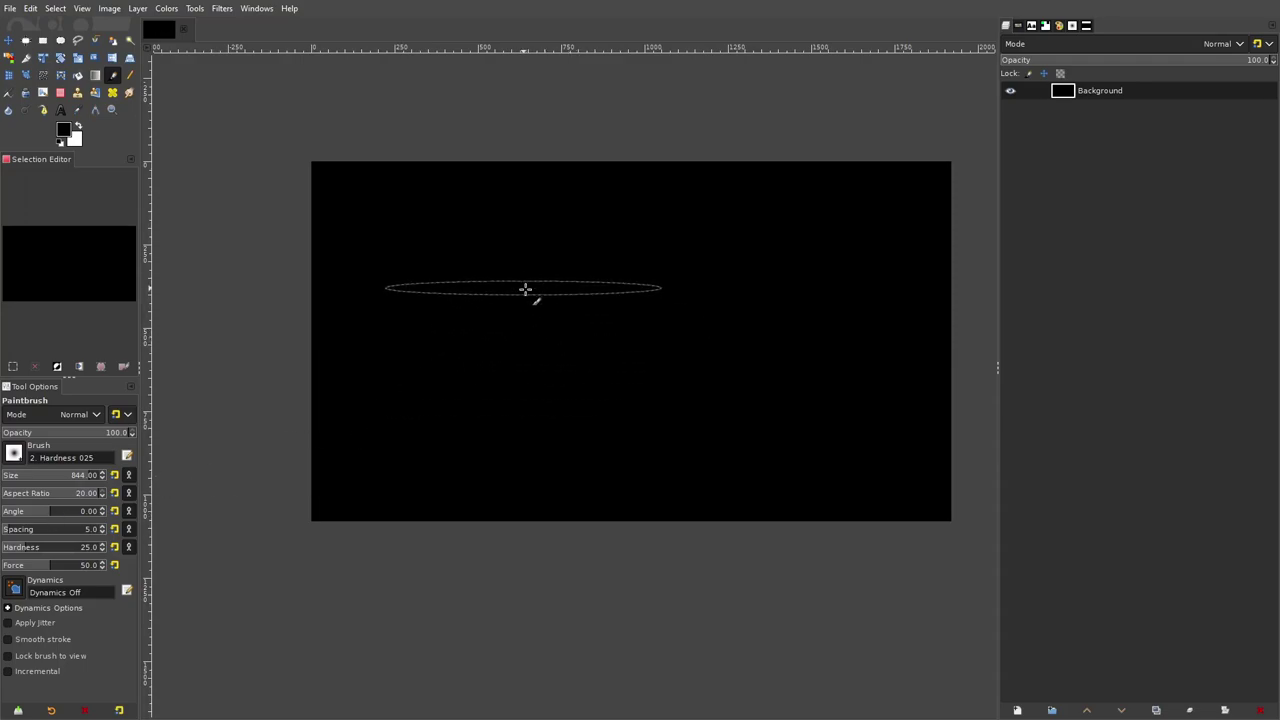
{"action": "left_click", "coordinate": [77, 129]}
{"action": "left_click", "coordinate": [549, 281]}
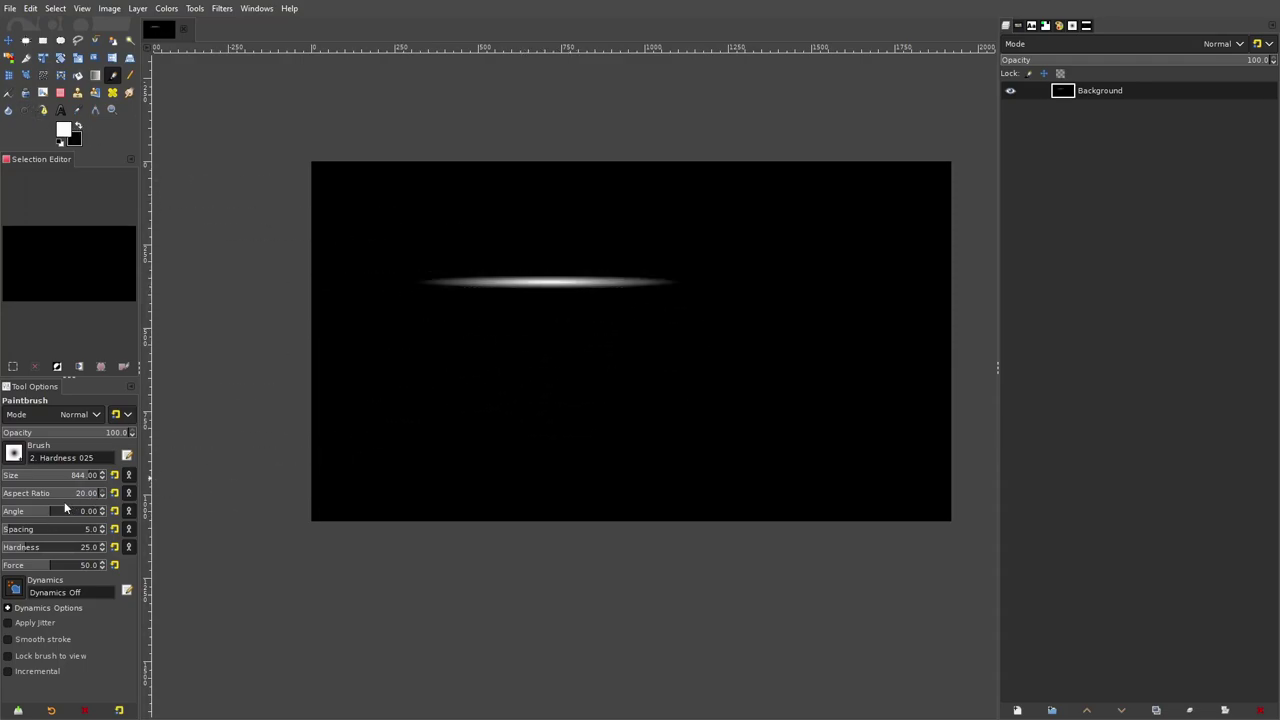
Stamp thin white streaks across the canvas at several brush angles, including 63 and 108.
{"action": "left_click", "coordinate": [626, 399]}
{"action": "left_click_drag", "start_coordinate": [58, 510], "coordinate": [78, 510]}
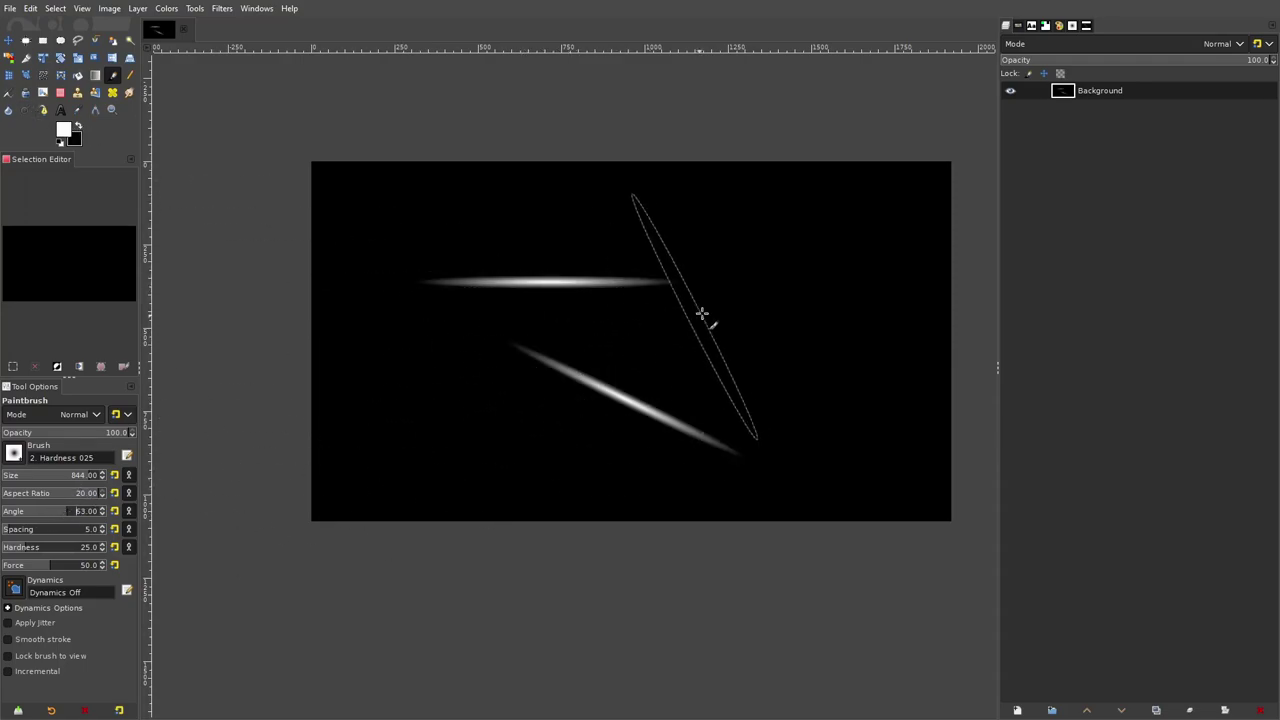
{"action": "left_click", "coordinate": [718, 308]}
{"action": "left_click", "coordinate": [770, 310]}
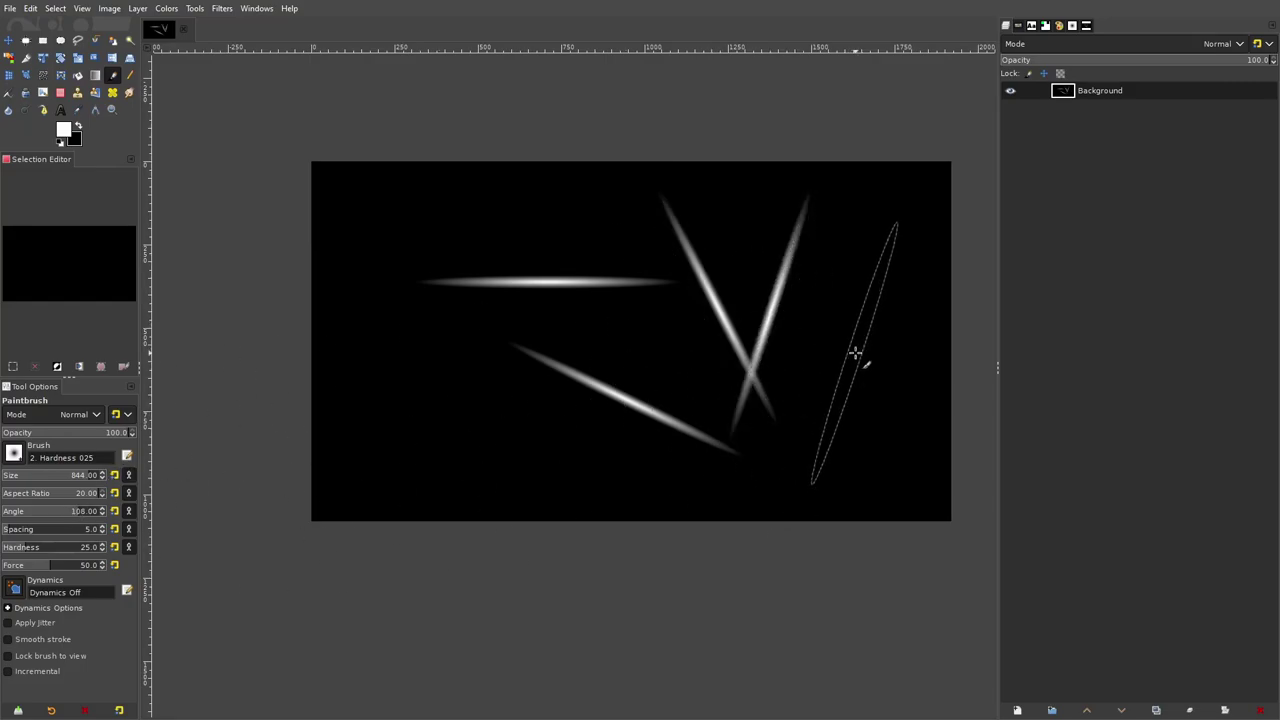
{"action": "left_click", "coordinate": [855, 353]}
{"action": "left_click", "coordinate": [712, 365]}
{"action": "left_click", "coordinate": [575, 336]}
{"action": "left_click", "coordinate": [522, 326]}
{"action": "left_click", "coordinate": [414, 320]}
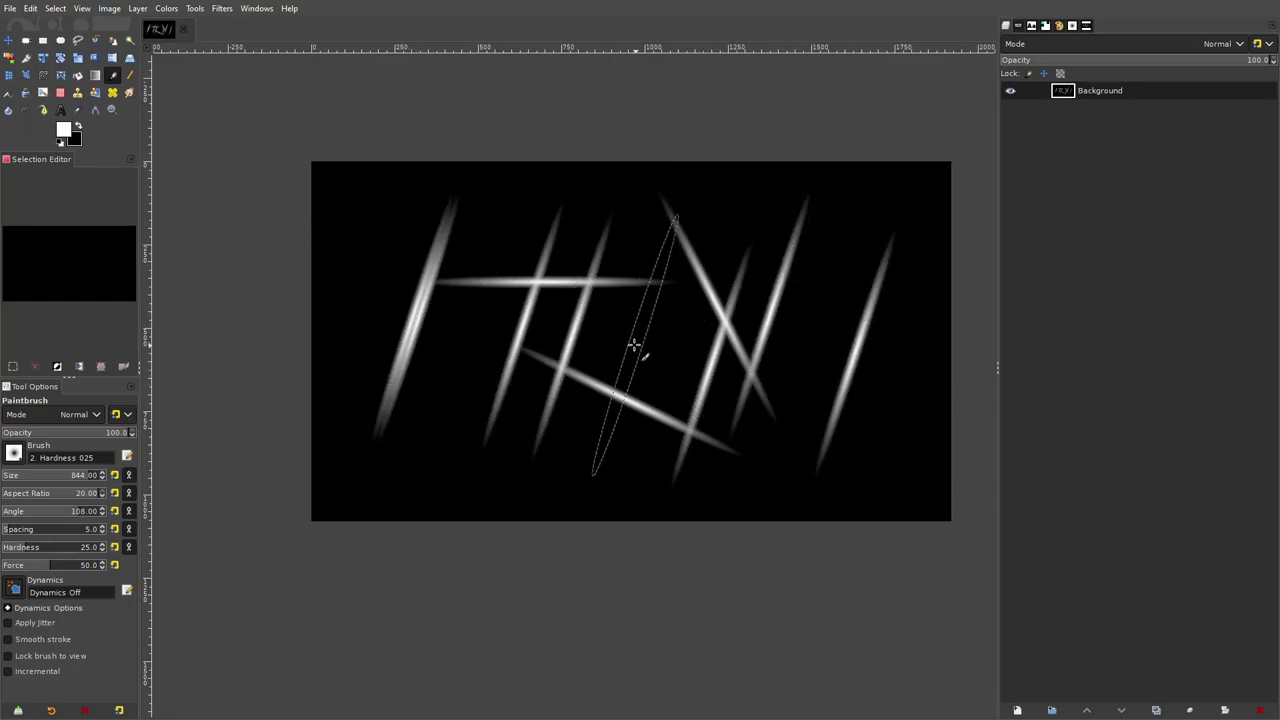
Undo every streak stamp back to the plain black canvas.
{"action": "key", "text": "ctrl+z"}
{"action": "key", "text": "ctrl+z"}
{"action": "key", "text": "ctrl+z"}
{"action": "key", "text": "ctrl+z"}
{"action": "key", "text": "ctrl+z"}
{"action": "key", "text": "ctrl+z"}
{"action": "key", "text": "ctrl+z"}
{"action": "key", "text": "ctrl+z"}
{"action": "key", "text": "ctrl+z"}
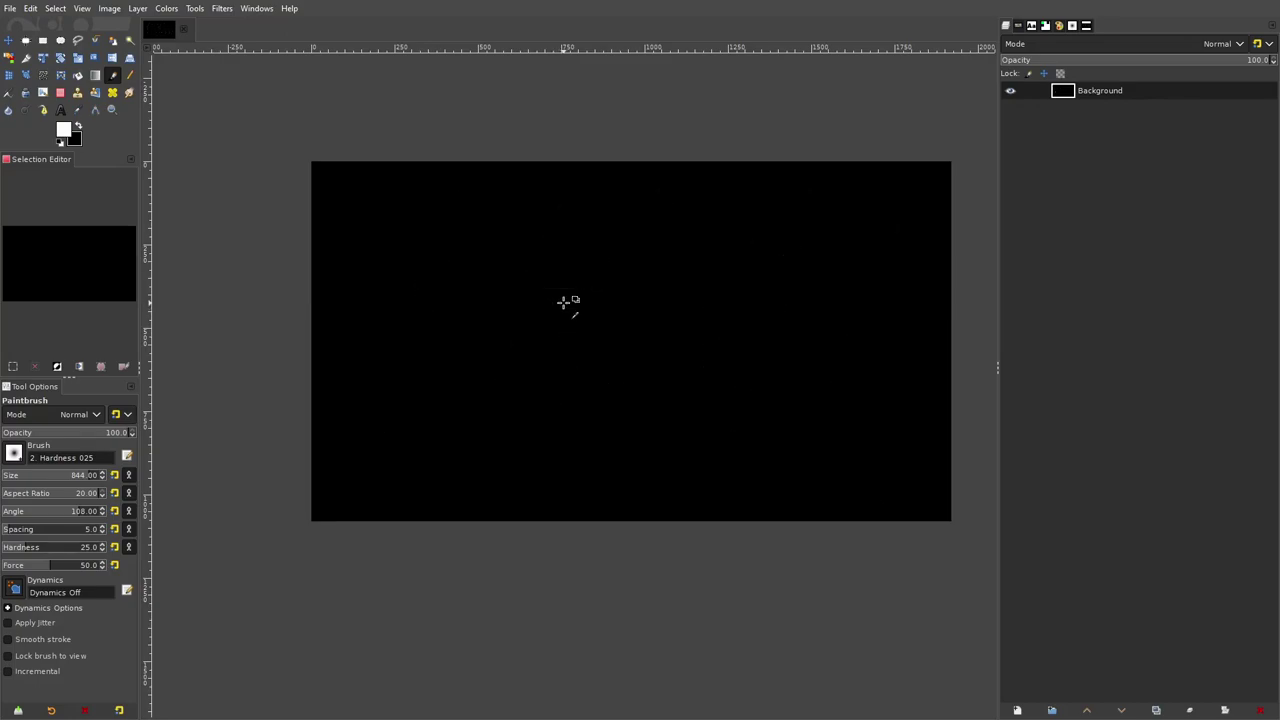
Stamp three parallel slanted streaks at angle 108 in the canvas's upper-left half and undo the last two.
{"action": "left_click", "coordinate": [543, 312]}
{"action": "left_click", "coordinate": [569, 310]}
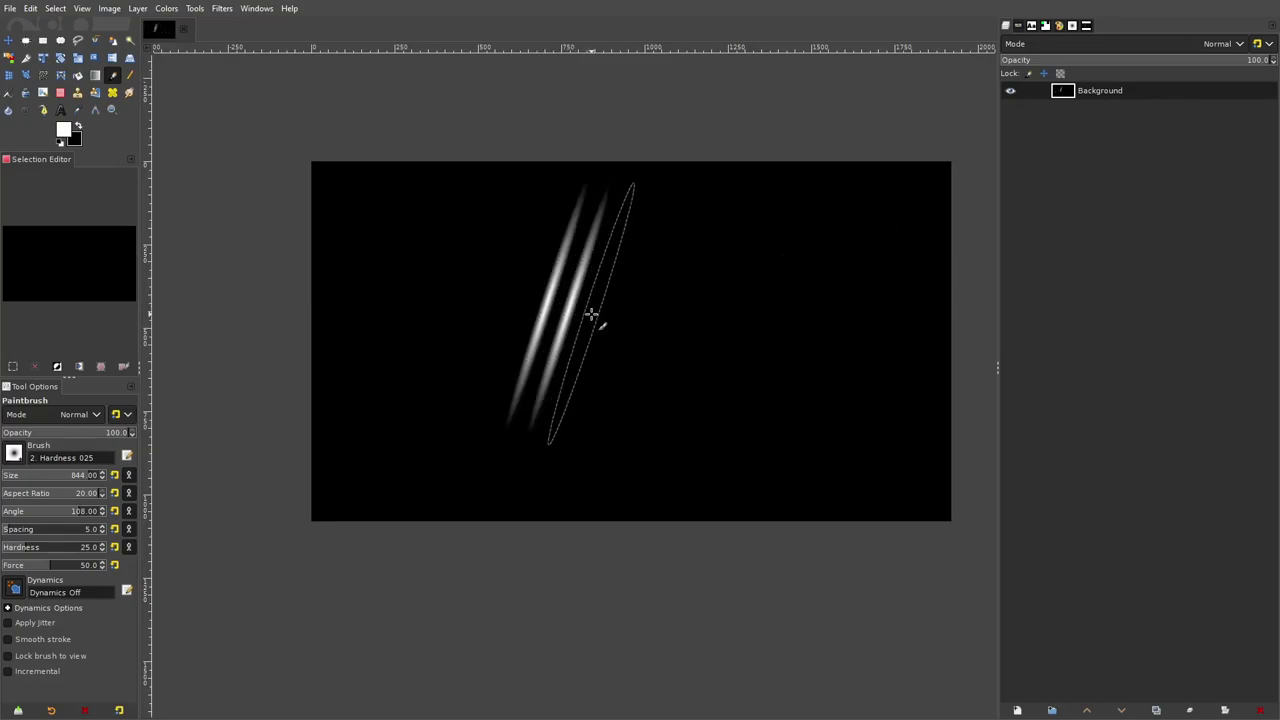
{"action": "left_click", "coordinate": [591, 315]}
{"action": "scroll", "coordinate": [763, 324], "scroll_direction": "down", "scroll_amount": 5}
{"action": "scroll", "coordinate": [747, 313], "scroll_direction": "up", "scroll_amount": 4}
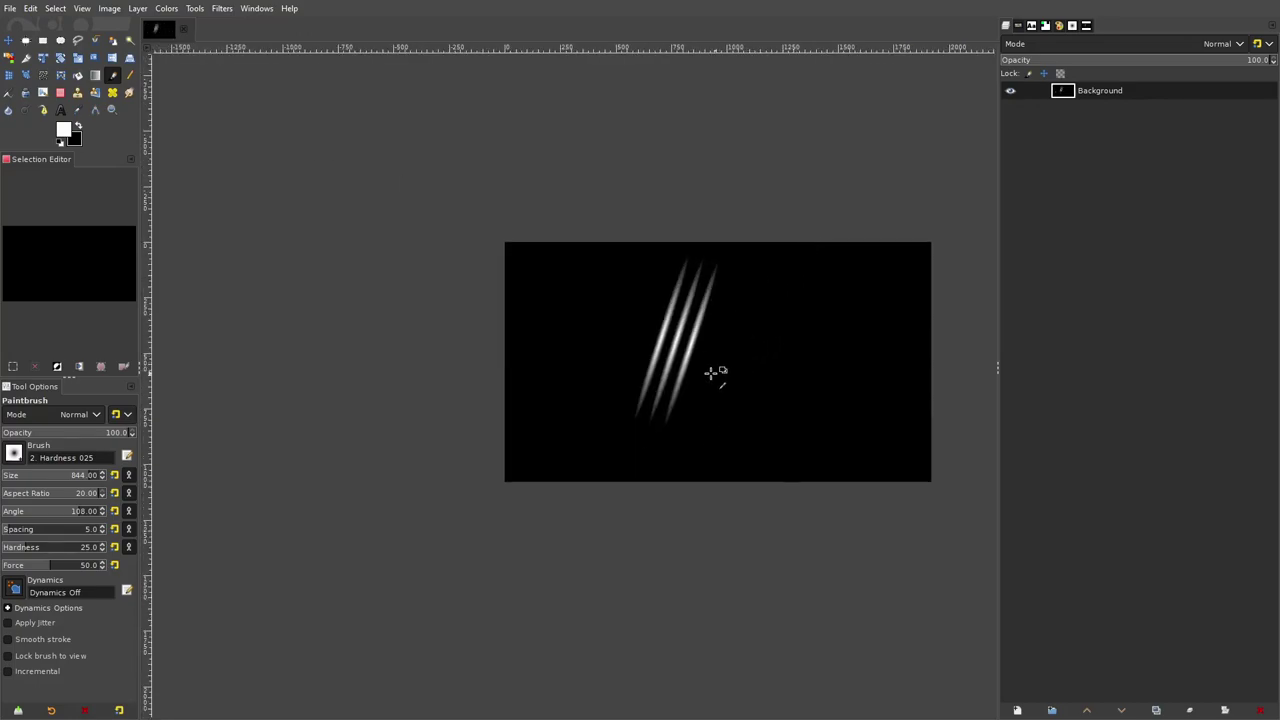
{"action": "scroll", "coordinate": [717, 372], "scroll_direction": "up", "scroll_amount": 1}
{"action": "key", "text": "ctrl+z"}
{"action": "key", "text": "ctrl+z"}
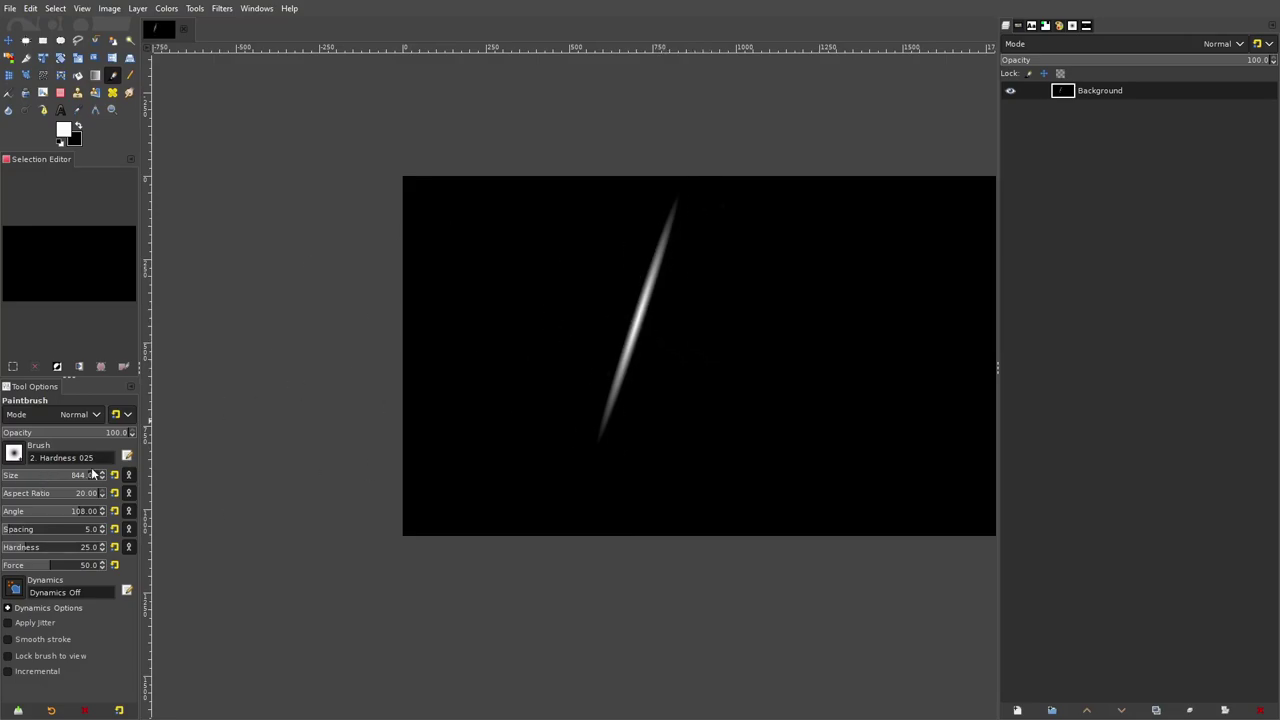
Stamp two more slanted streaks beside the first at different brush sizes, the last one at size 719.
{"action": "left_click_drag", "start_coordinate": [92, 475], "coordinate": [101, 475]}
{"action": "left_click", "coordinate": [663, 335]}
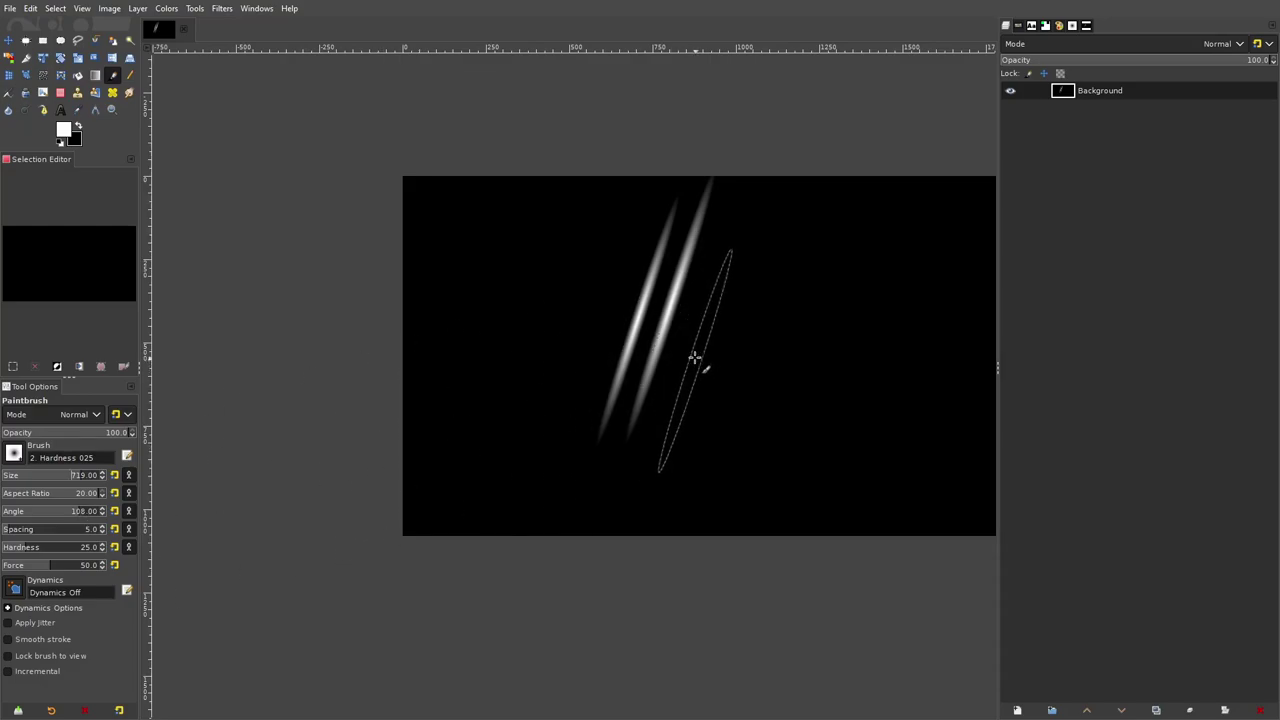
{"action": "left_click", "coordinate": [702, 340]}
{"action": "scroll", "coordinate": [817, 380], "scroll_direction": "down", "scroll_amount": 5}
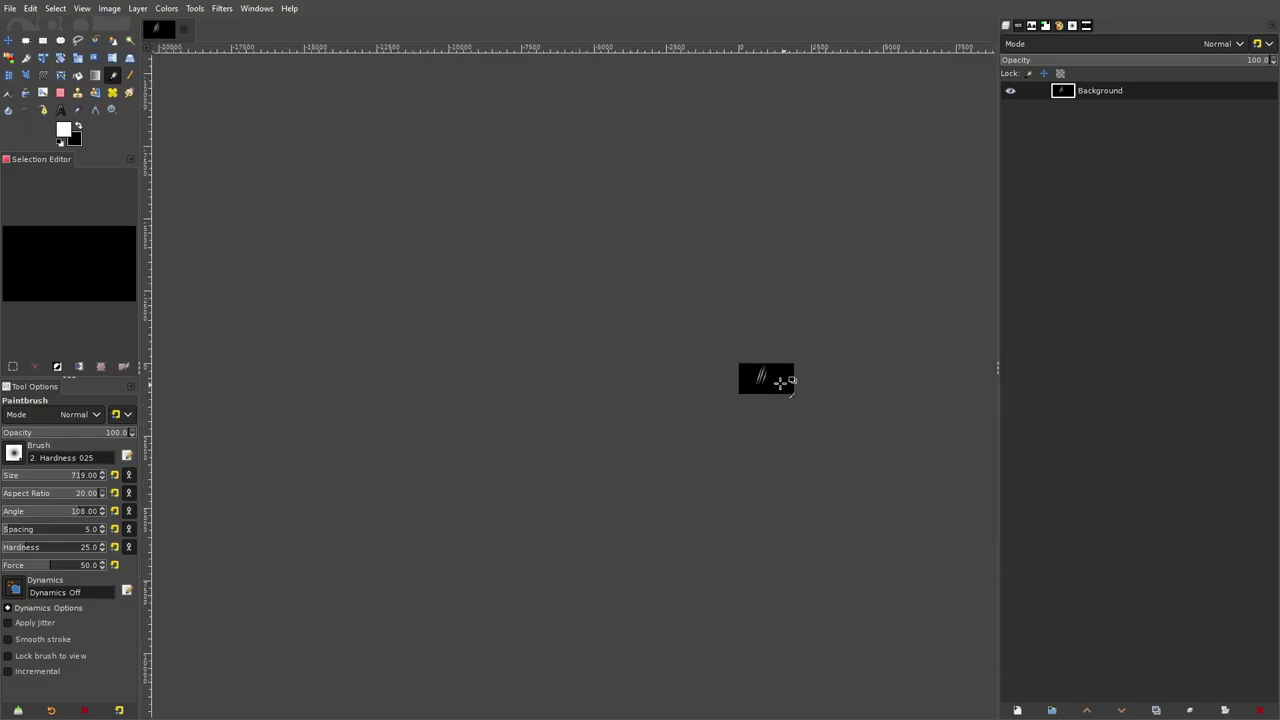
{"action": "scroll", "coordinate": [787, 385], "scroll_direction": "up", "scroll_amount": 6}
{"action": "left_click_drag", "start_coordinate": [877, 383], "coordinate": [762, 361]}
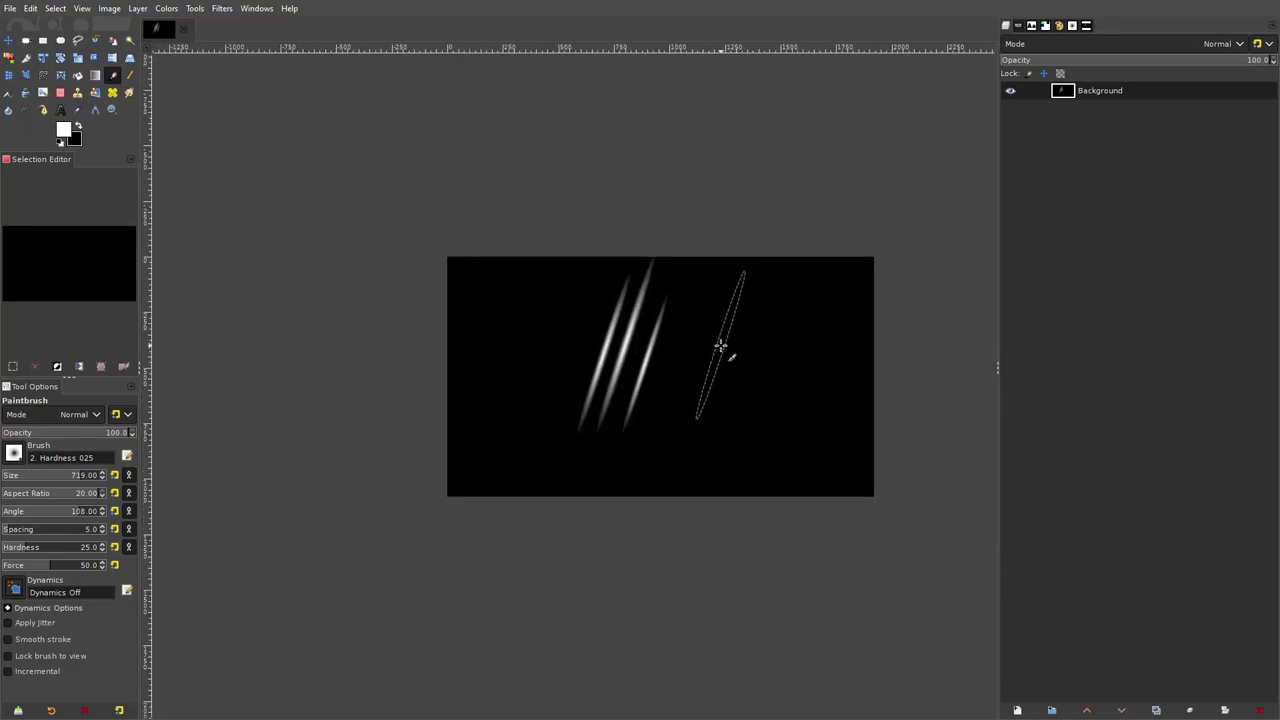
Clear the background layer, reset the brush's aspect ratio and angle to 0, and fill the layer with black.
{"action": "key", "text": "Delete"}
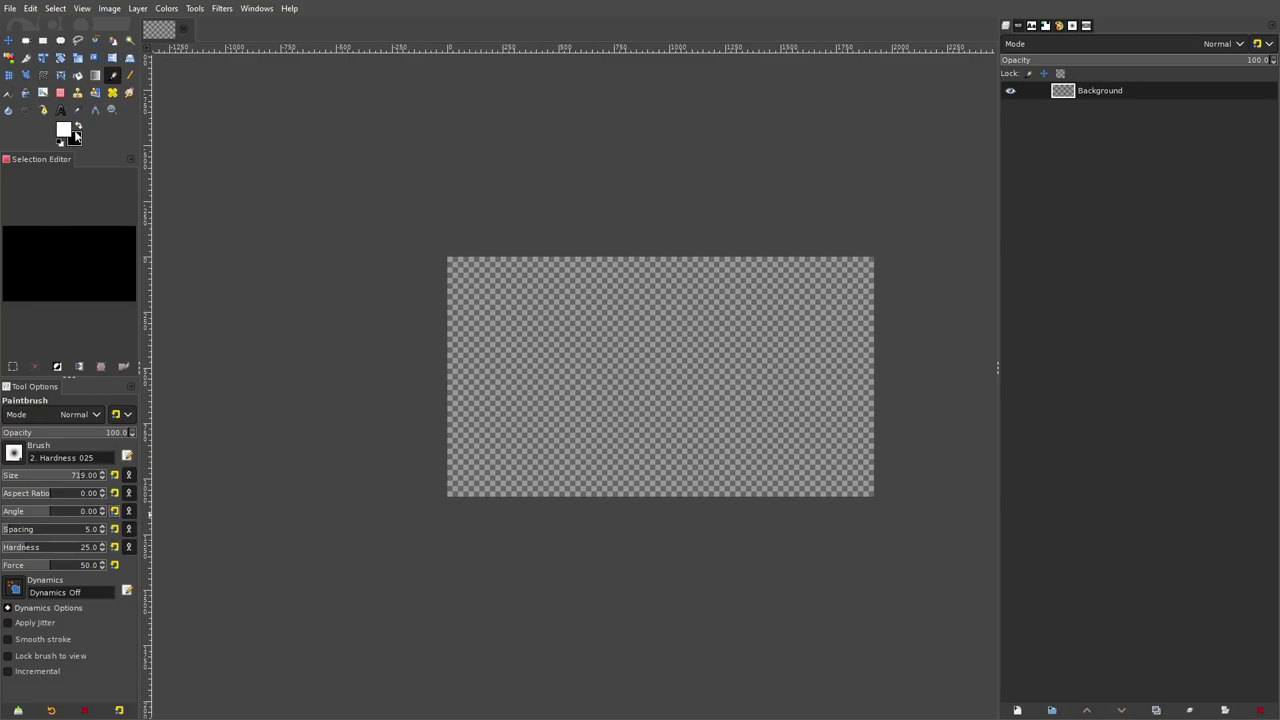
{"action": "left_click", "coordinate": [79, 76]}
{"action": "left_click", "coordinate": [566, 388]}
Add a transparent 1920 × 1080 layer above the background and ready the paintbrush with white as foreground color.
{"action": "left_click", "coordinate": [1017, 710]}
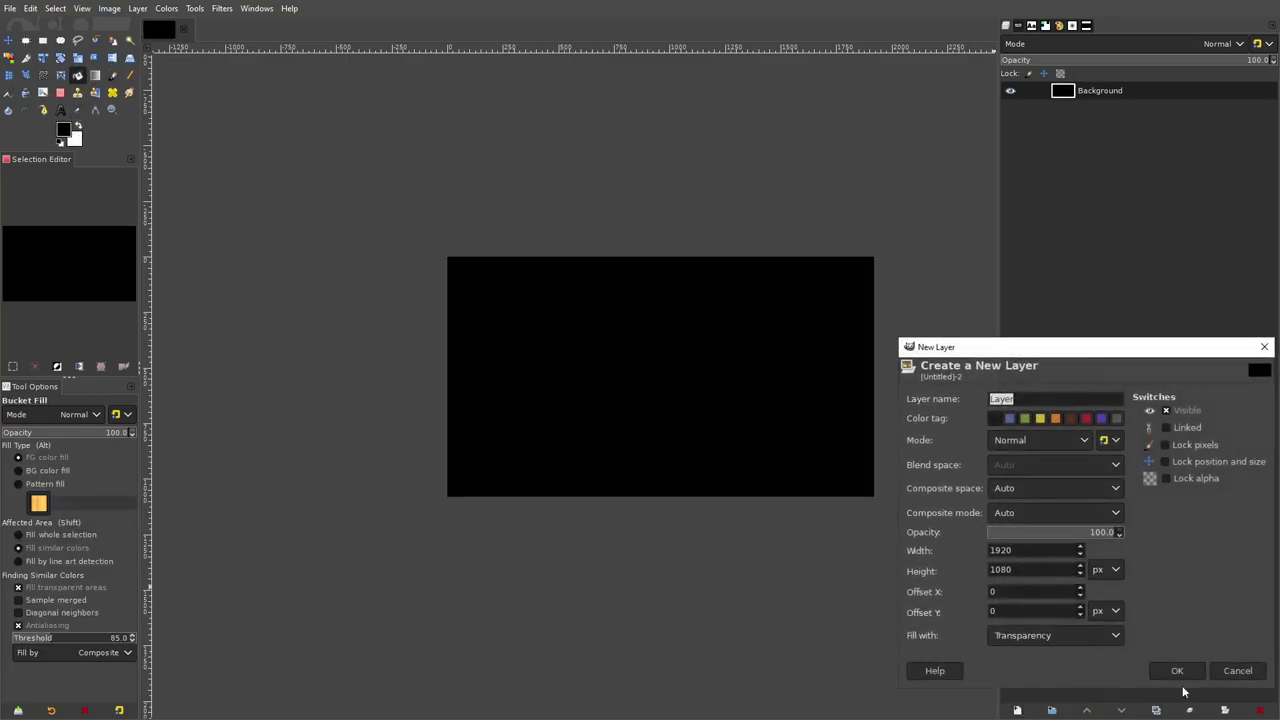
{"action": "left_click", "coordinate": [1178, 676]}
{"action": "key", "text": "p"}
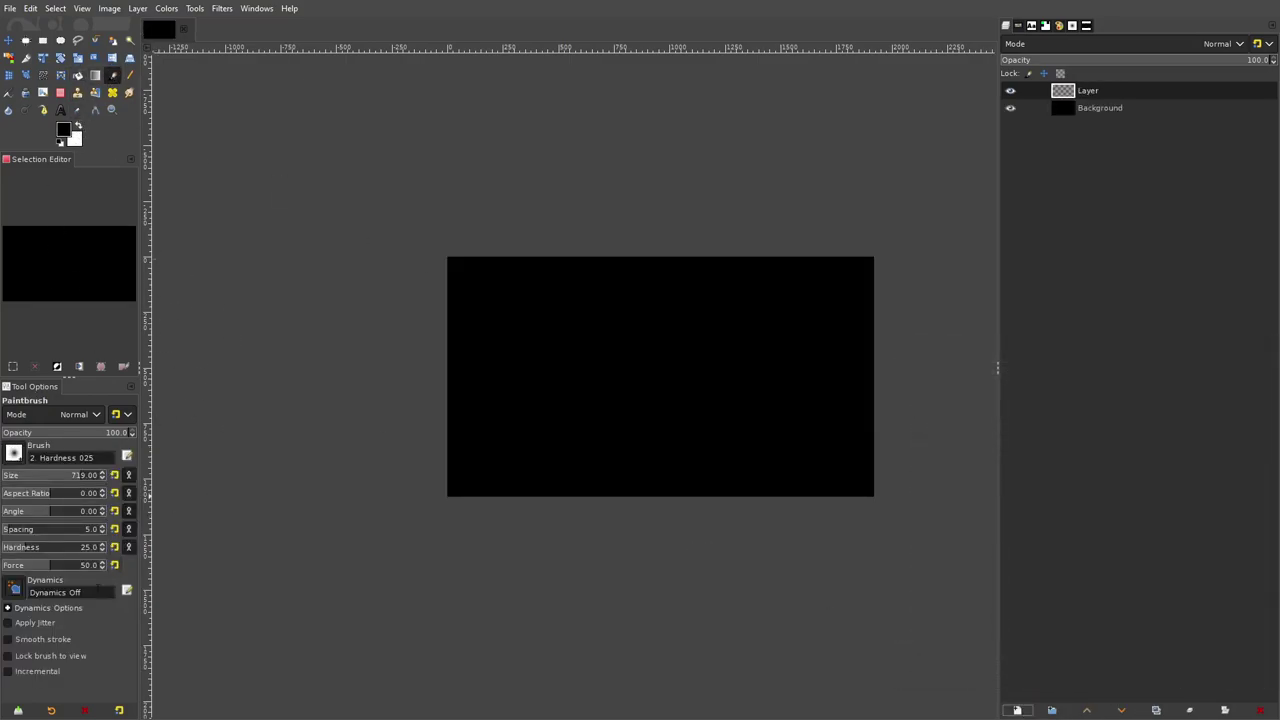
{"action": "left_click", "coordinate": [78, 127]}
Try two soft round white dabs at brush size 719 on the new layer and undo them.
{"action": "left_click", "coordinate": [643, 363]}
{"action": "scroll", "coordinate": [523, 366], "scroll_direction": "up", "scroll_amount": 1}
{"action": "left_click", "coordinate": [735, 330]}
{"action": "key", "text": "ctrl+z"}
{"action": "key", "text": "ctrl+z"}
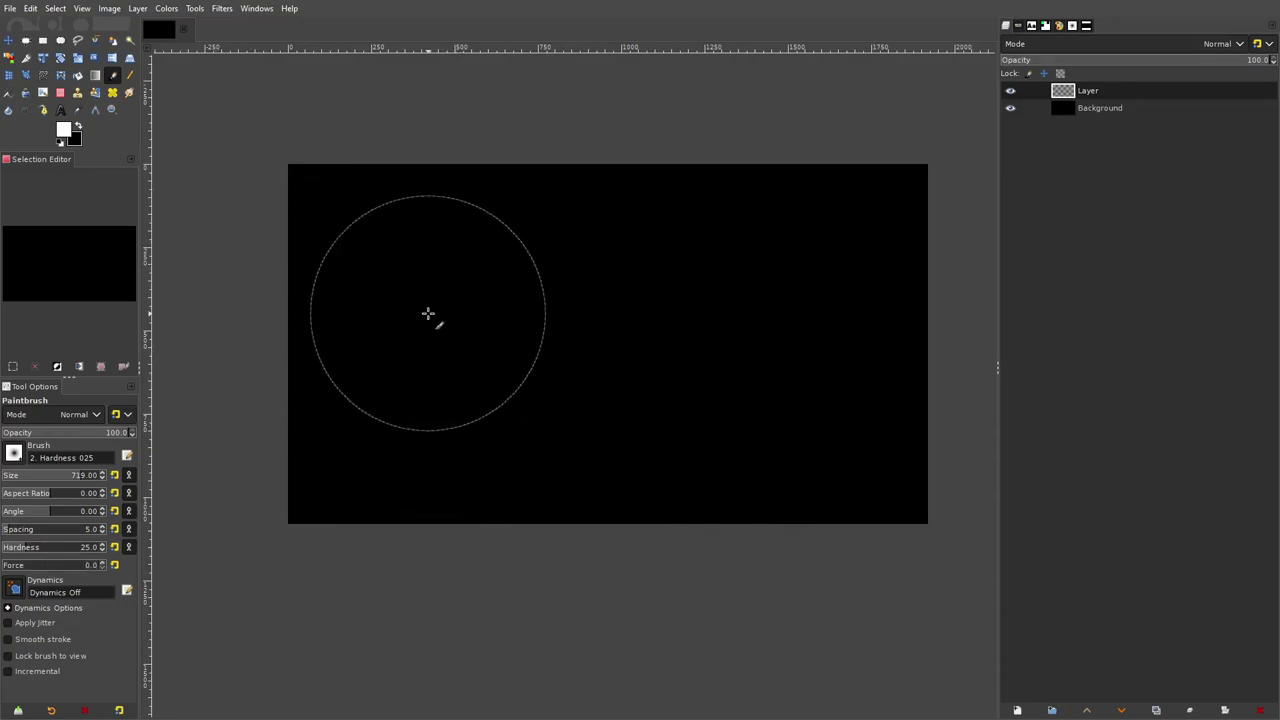
Stamp soft round dabs with brush force 6 and 3, and paint over the middle of the canvas at force 3.
{"action": "left_click", "coordinate": [5, 566]}
{"action": "left_click", "coordinate": [480, 313]}
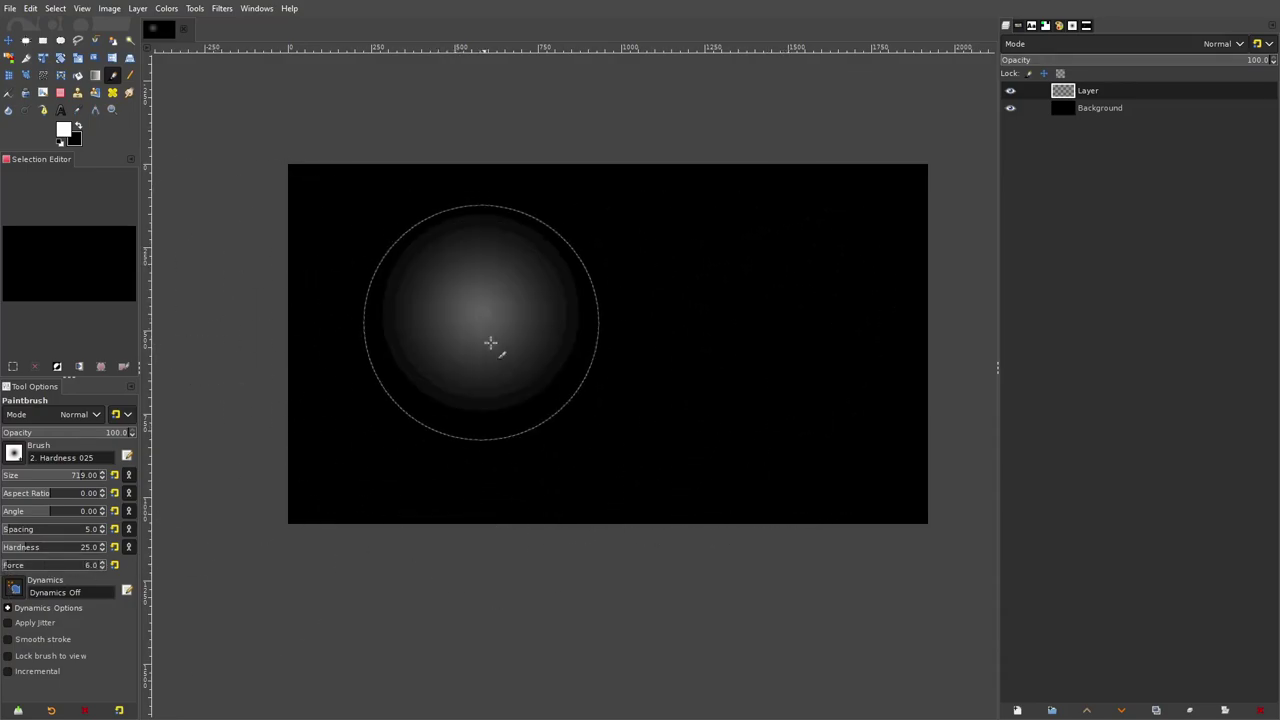
{"action": "left_click", "coordinate": [691, 323]}
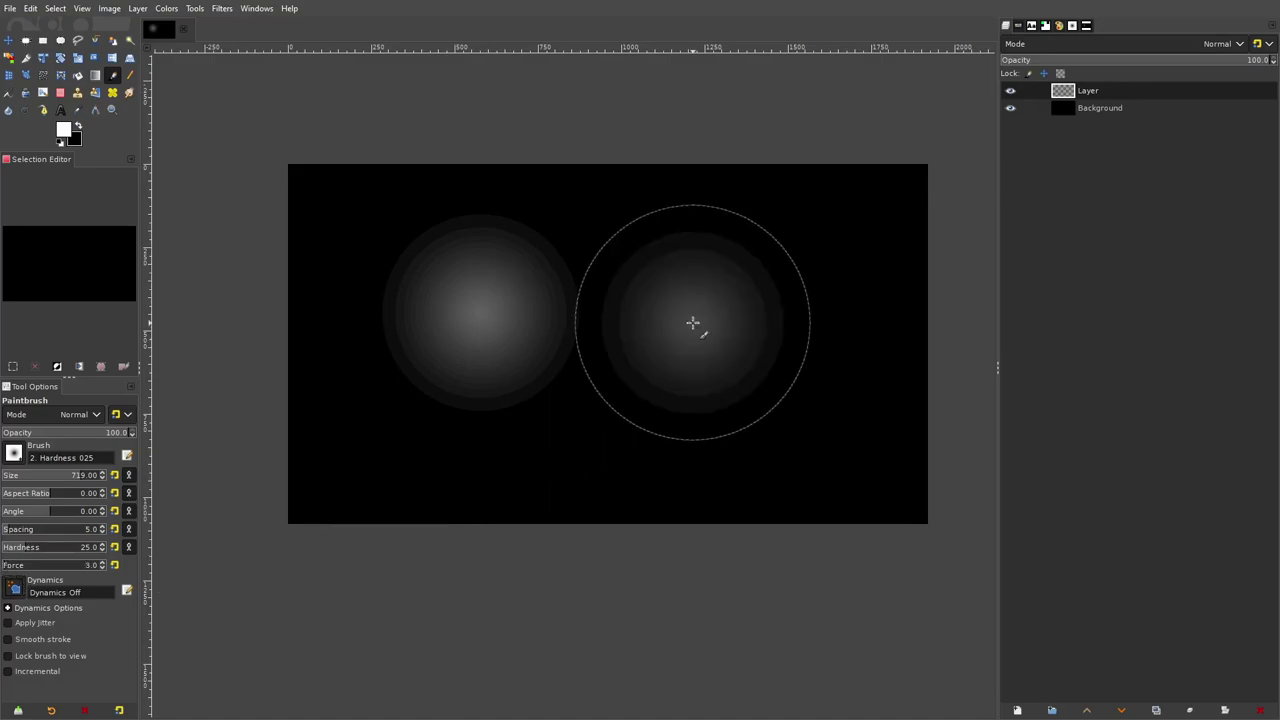
{"action": "left_click", "coordinate": [808, 313]}
{"action": "mouse_move", "coordinate": [546, 367]}
{"action": "left_mouse_down"}
{"action": "mouse_move", "coordinate": [557, 415]}
{"action": "mouse_move", "coordinate": [588, 417]}
{"action": "left_mouse_up"}
{"action": "mouse_move", "coordinate": [668, 357]}
{"action": "left_mouse_down"}
{"action": "mouse_move", "coordinate": [682, 287]}
{"action": "mouse_move", "coordinate": [648, 344]}
{"action": "mouse_move", "coordinate": [605, 374]}
{"action": "mouse_move", "coordinate": [701, 399]}
{"action": "mouse_move", "coordinate": [771, 323]}
{"action": "mouse_move", "coordinate": [648, 317]}
{"action": "mouse_move", "coordinate": [690, 300]}
{"action": "left_mouse_up"}
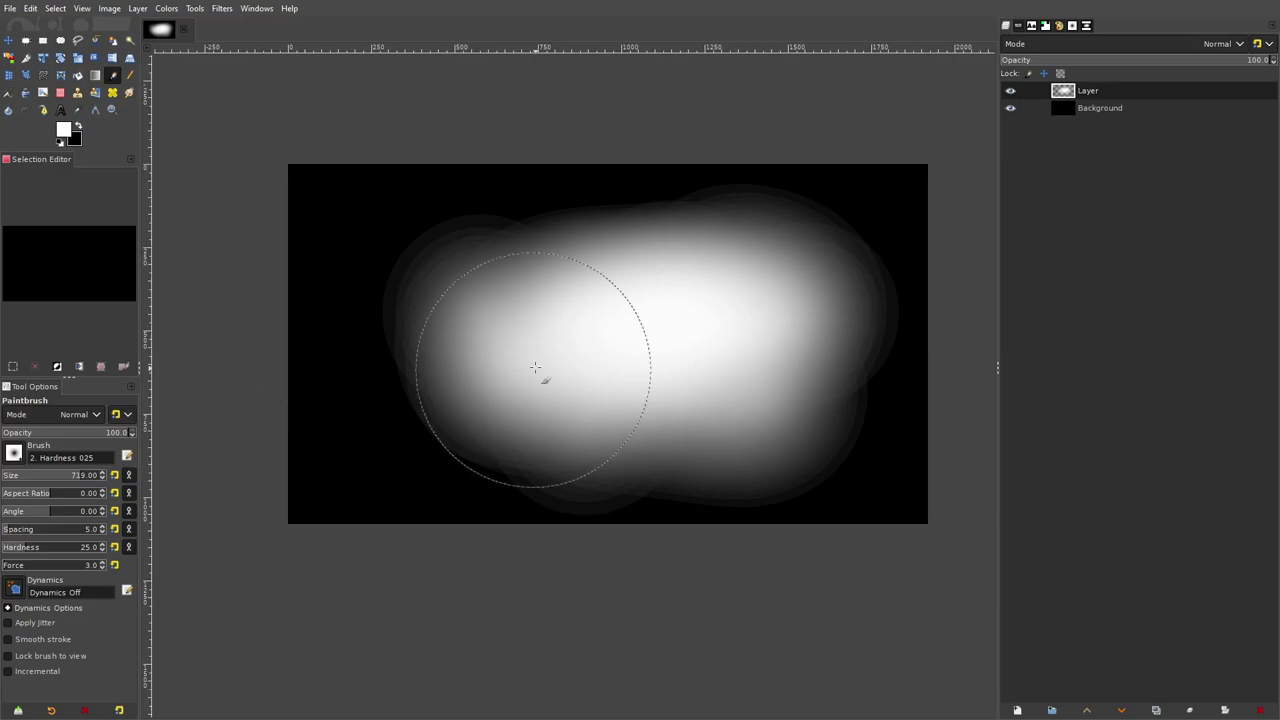
Clear the layer, paint a soft test stroke at force 3, and clear the layer again.
{"action": "key", "text": "Delete"}
{"action": "mouse_move", "coordinate": [420, 298]}
{"action": "left_mouse_down"}
{"action": "mouse_move", "coordinate": [659, 372]}
{"action": "mouse_move", "coordinate": [641, 341]}
{"action": "mouse_move", "coordinate": [711, 303]}
{"action": "mouse_move", "coordinate": [680, 351]}
{"action": "mouse_move", "coordinate": [818, 351]}
{"action": "mouse_move", "coordinate": [674, 531]}
{"action": "left_mouse_up"}
{"action": "key", "text": "Delete"}
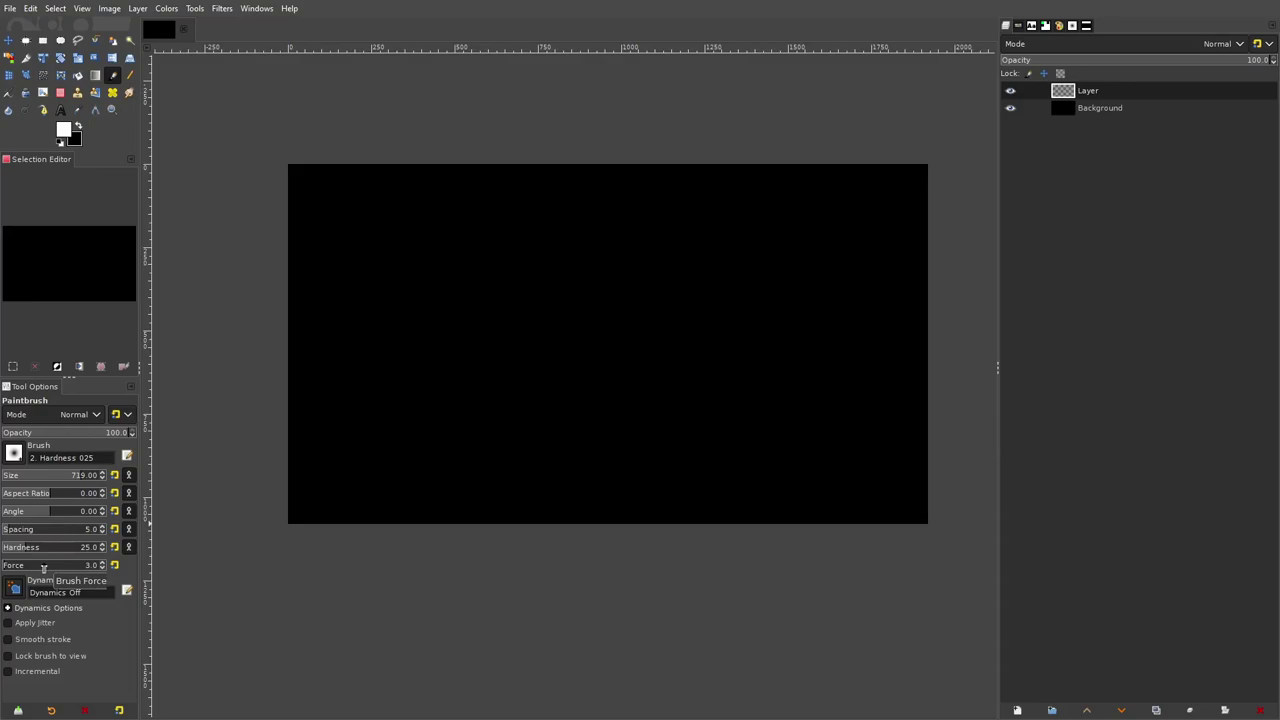
Try strokes and dabs on the empty layer after raising the brush force, undoing each attempt.
{"action": "left_click_drag", "start_coordinate": [20, 567], "coordinate": [238, 582]}
{"action": "mouse_move", "coordinate": [485, 290]}
{"action": "left_mouse_down"}
{"action": "mouse_move", "coordinate": [531, 323]}
{"action": "mouse_move", "coordinate": [680, 380]}
{"action": "mouse_move", "coordinate": [782, 338]}
{"action": "mouse_move", "coordinate": [774, 386]}
{"action": "mouse_move", "coordinate": [525, 388]}
{"action": "left_mouse_up"}
{"action": "left_click", "coordinate": [363, 406]}
{"action": "key", "text": "ctrl+z"}
{"action": "key", "text": "ctrl+z"}
{"action": "left_click", "coordinate": [462, 330]}
{"action": "mouse_move", "coordinate": [640, 335]}
{"action": "left_mouse_down"}
{"action": "mouse_move", "coordinate": [725, 302]}
{"action": "mouse_move", "coordinate": [730, 334]}
{"action": "mouse_move", "coordinate": [654, 409]}
{"action": "left_mouse_up"}
{"action": "key", "text": "ctrl+z"}
{"action": "key", "text": "ctrl+z"}
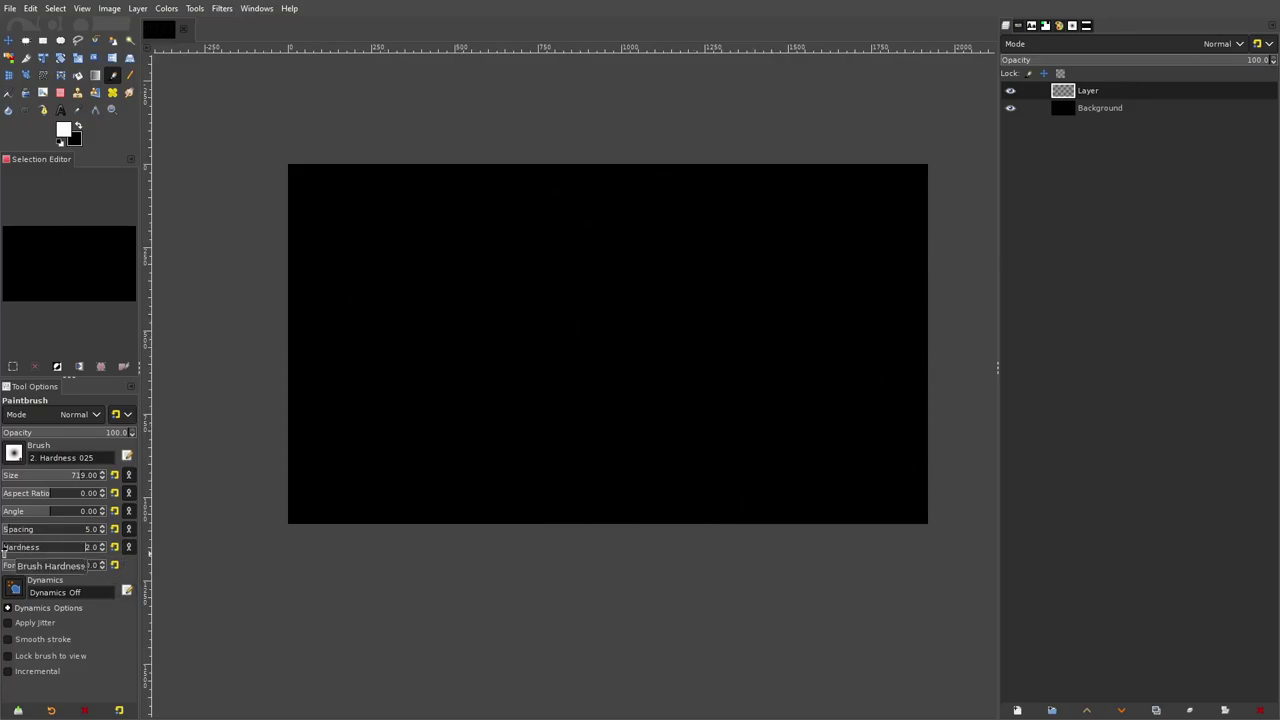
Stamp three soft dabs across the canvas at very low hardness, going down to 0.
{"action": "left_click", "coordinate": [445, 325]}
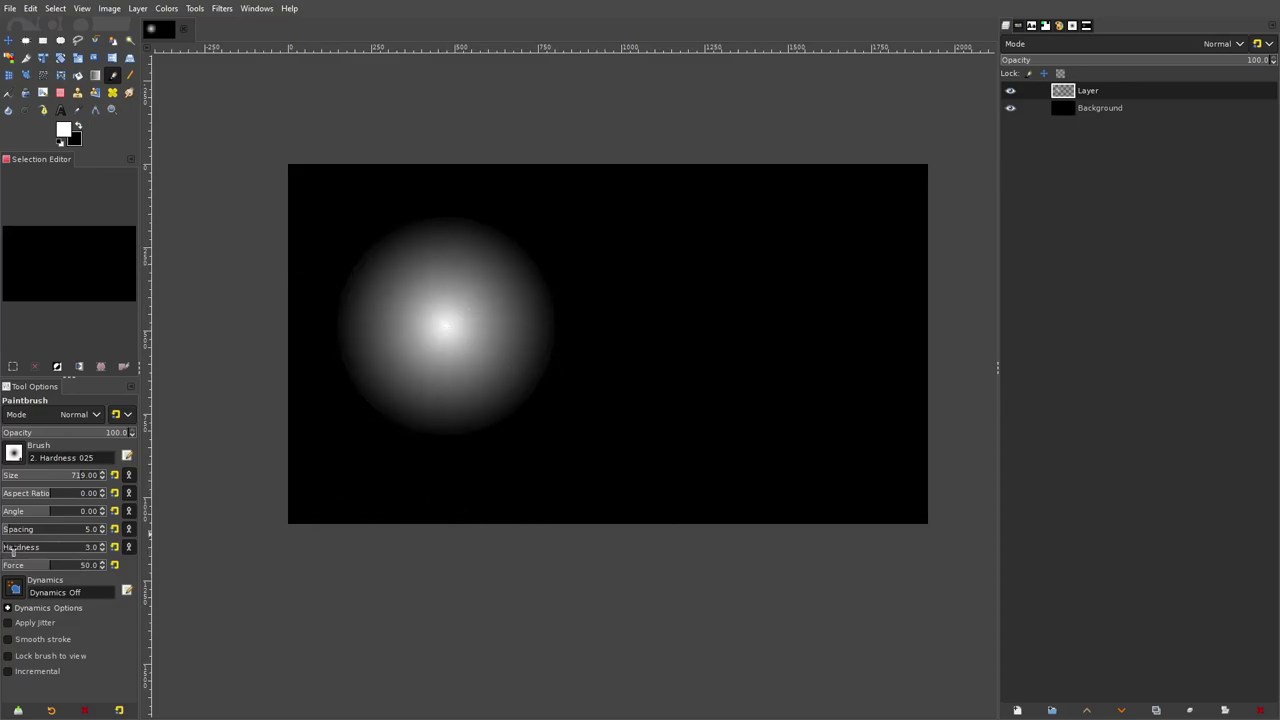
{"action": "left_click", "coordinate": [626, 297]}
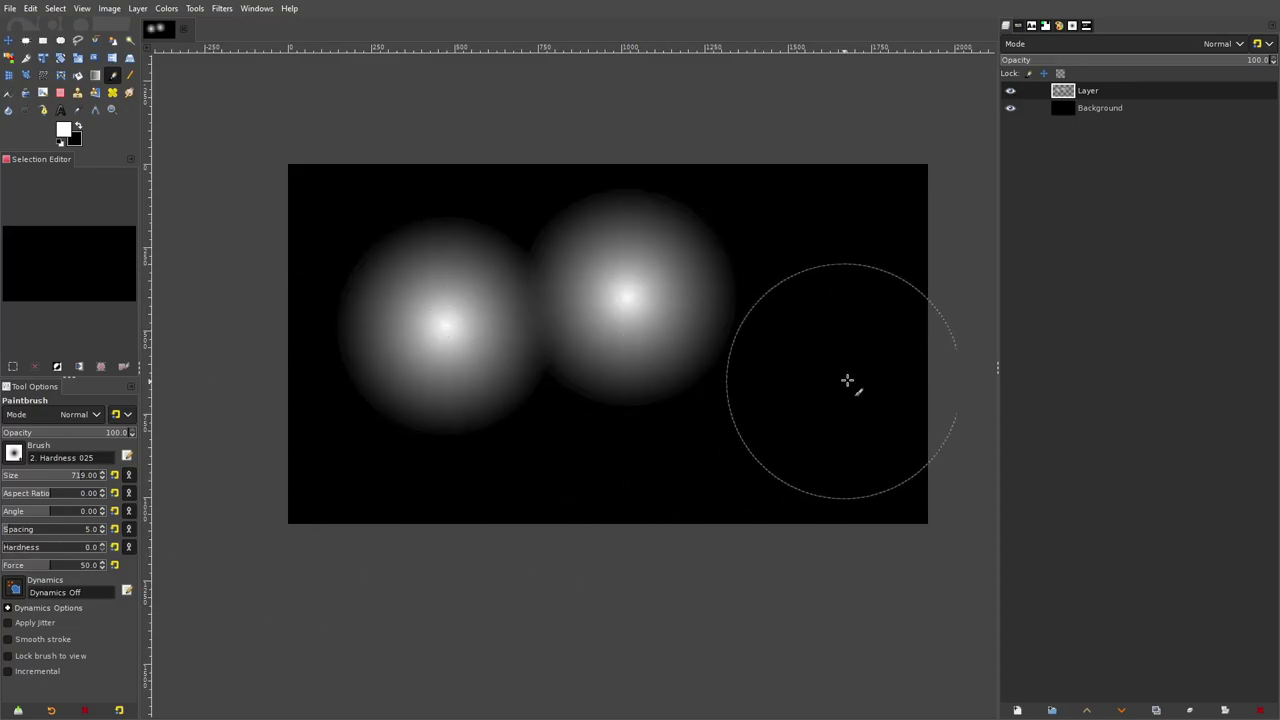
{"action": "left_click", "coordinate": [811, 291]}
Clear the layer and stamp three overlapping hard-edged white circles across it with hardness set to 100.
{"action": "left_click_drag", "start_coordinate": [49, 555], "coordinate": [105, 549]}
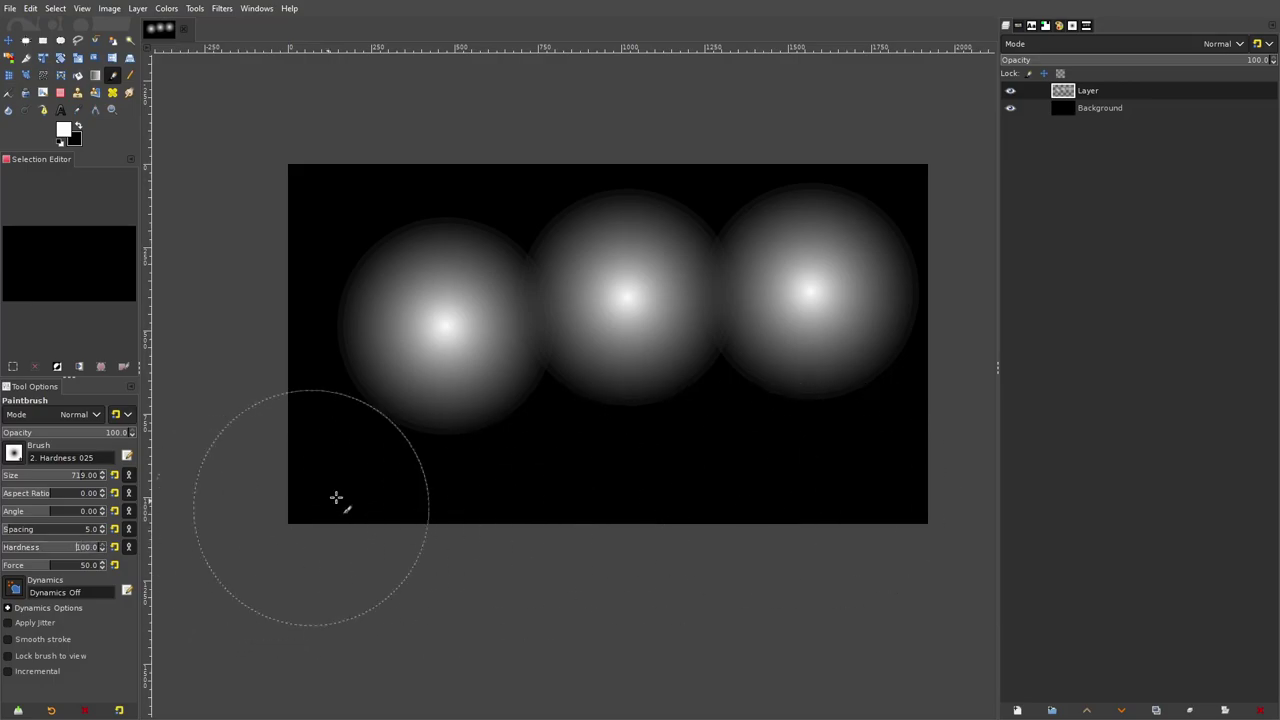
{"action": "left_click", "coordinate": [666, 343]}
{"action": "key", "text": "Delete"}
{"action": "left_click", "coordinate": [455, 340]}
{"action": "left_click", "coordinate": [739, 333]}
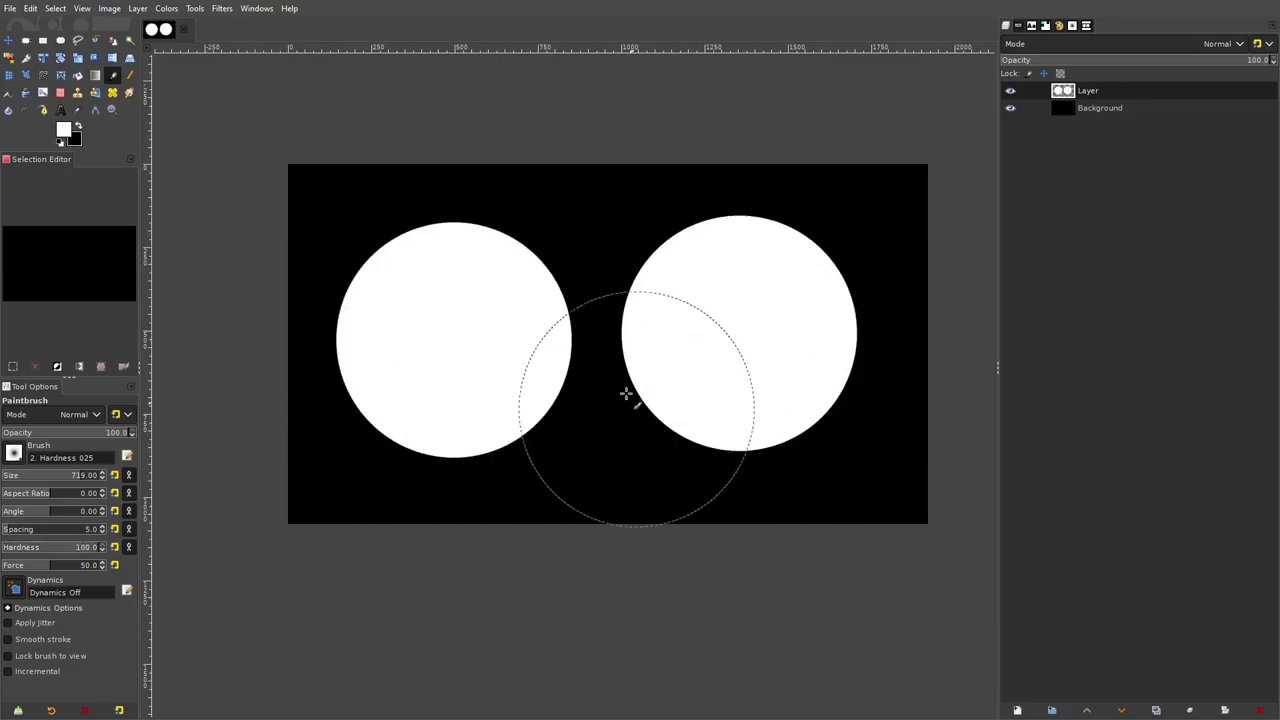
{"action": "left_click", "coordinate": [611, 364]}
{"action": "scroll", "coordinate": [661, 397], "scroll_direction": "up", "scroll_amount": 3}
{"action": "scroll", "coordinate": [782, 517], "scroll_direction": "down", "scroll_amount": 3}
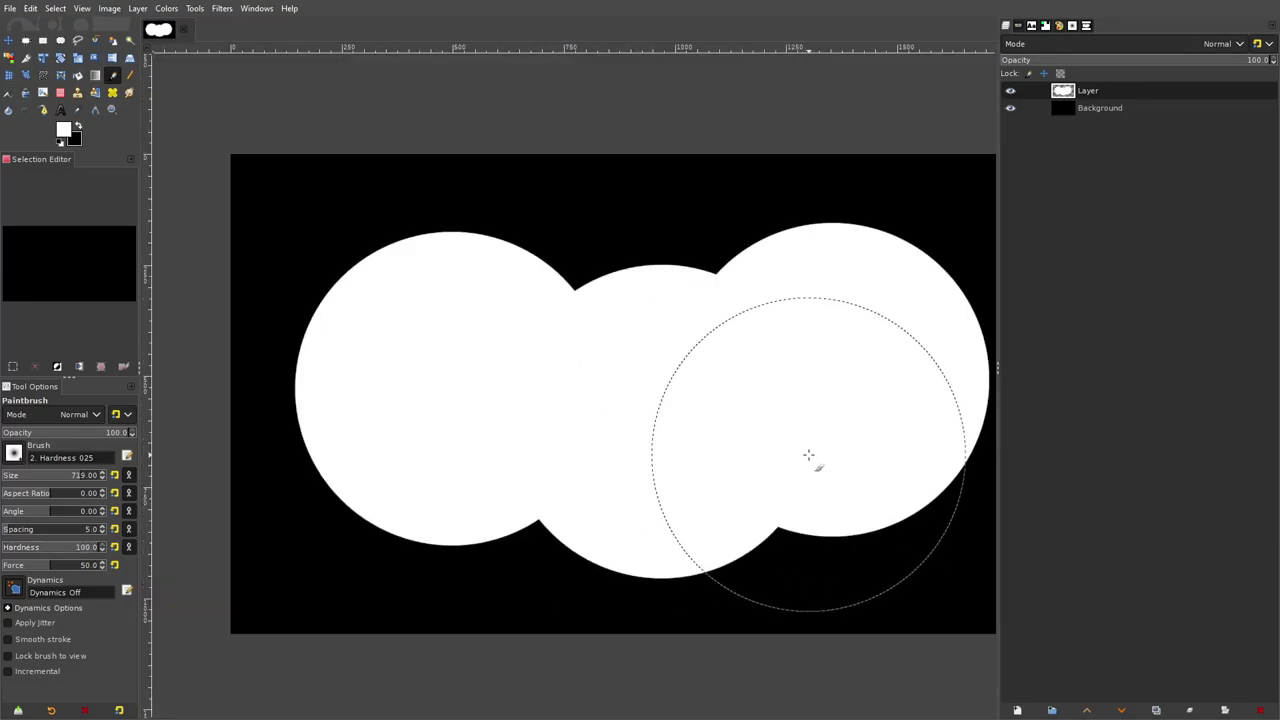
Switch to the 2. Hardness 100 brush and stamp a small dot and a size 812 circle above the white circles.
{"action": "left_click", "coordinate": [14, 453]}
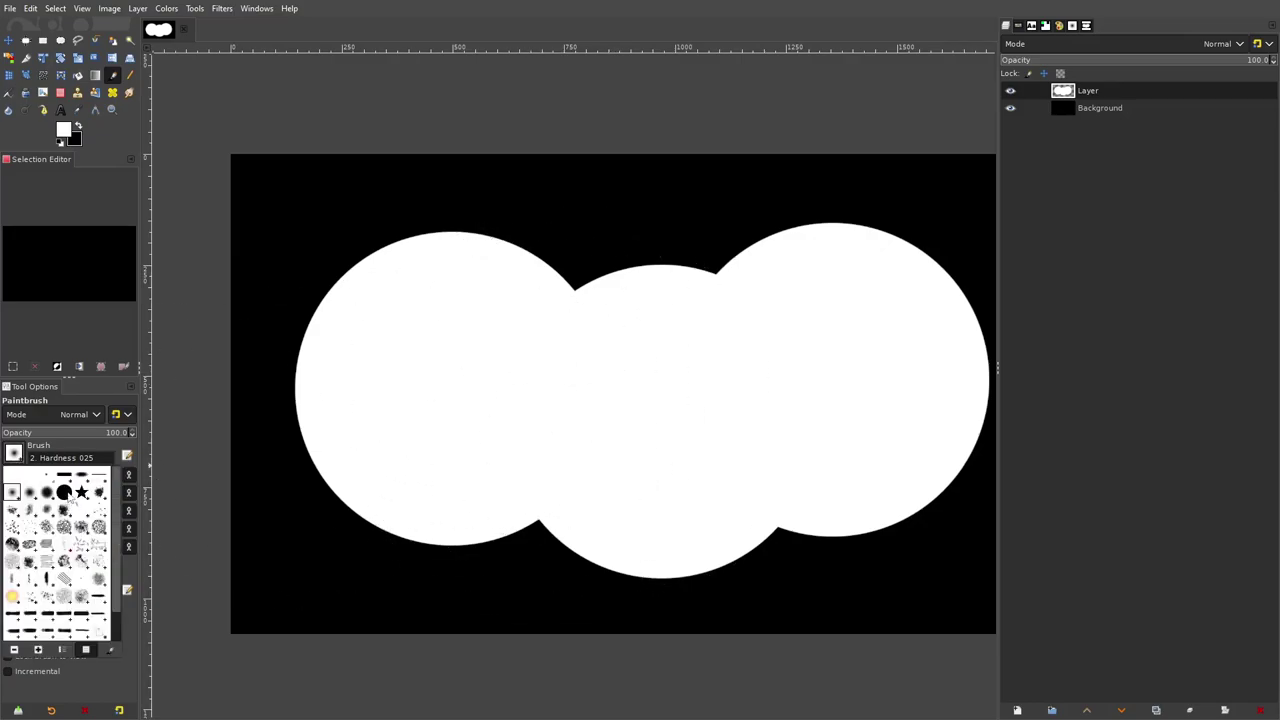
{"action": "left_click", "coordinate": [65, 492]}
{"action": "left_click_drag", "start_coordinate": [56, 477], "coordinate": [86, 476]}
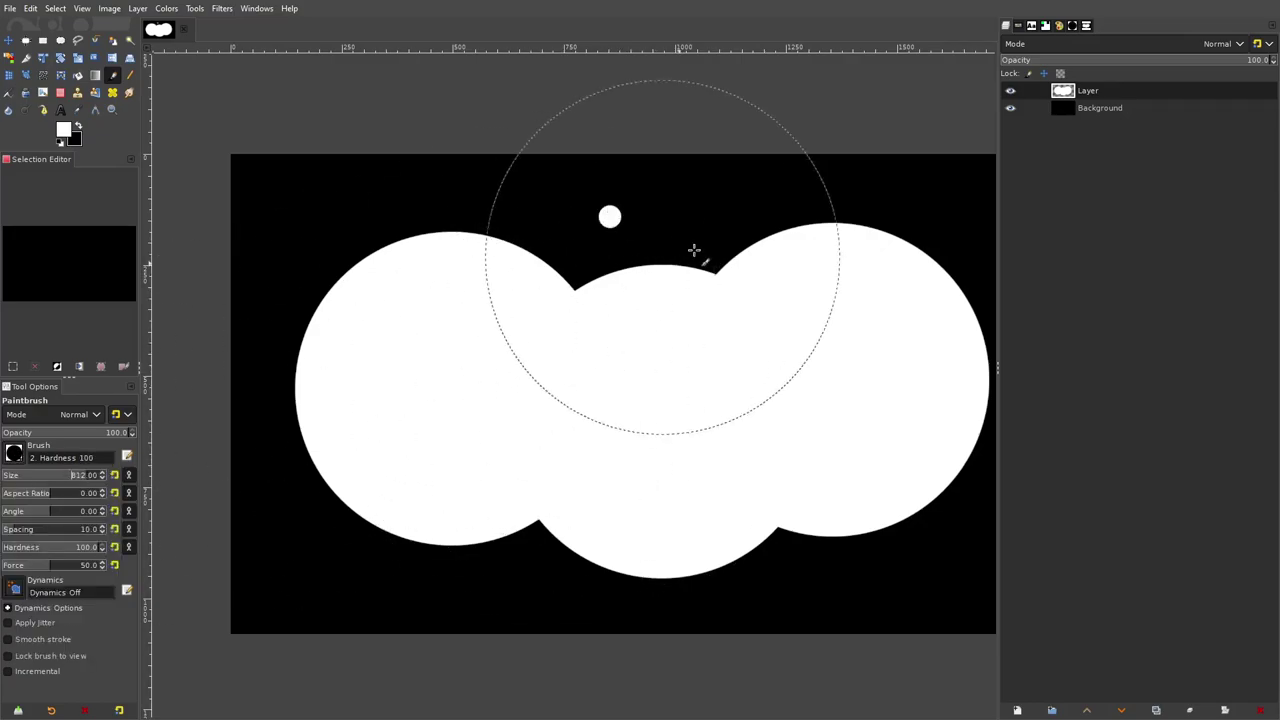
{"action": "left_click", "coordinate": [749, 304]}
{"action": "scroll", "coordinate": [713, 280], "scroll_direction": "up", "scroll_amount": 3}
{"action": "scroll", "coordinate": [712, 278], "scroll_direction": "down", "scroll_amount": 3}
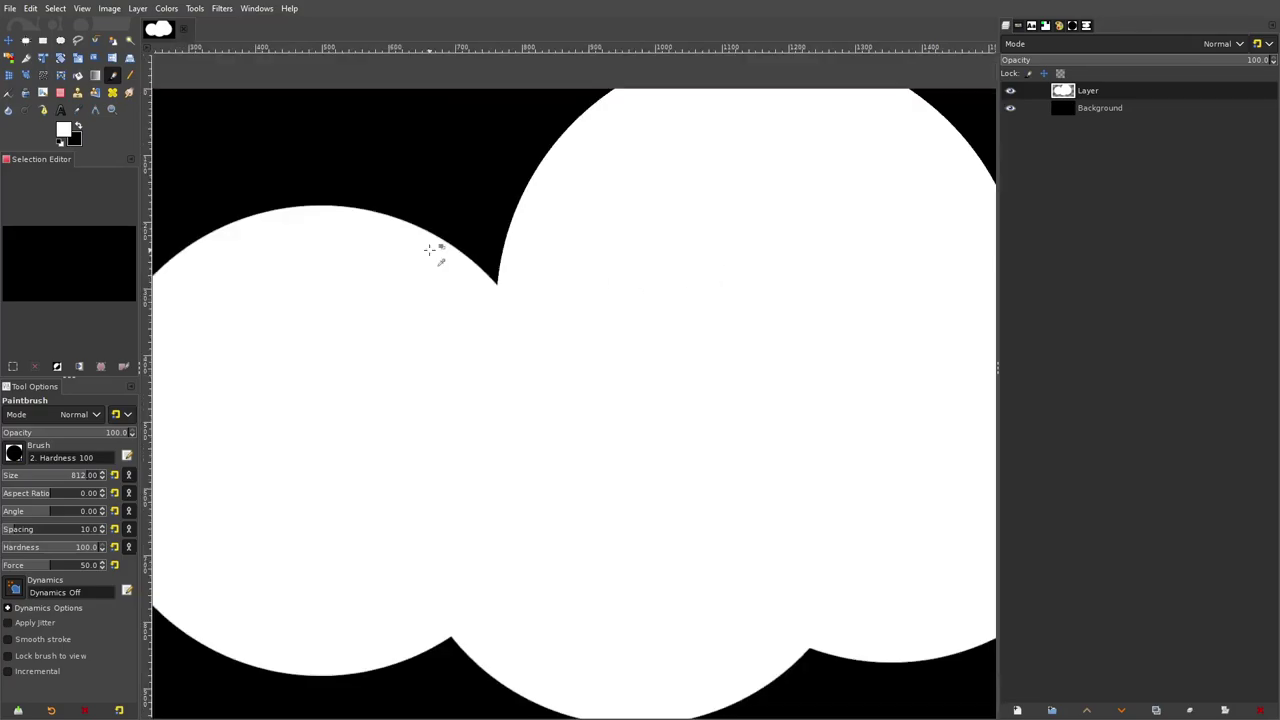
{"action": "scroll", "coordinate": [463, 152], "scroll_direction": "up", "scroll_amount": 3}
Set the brush size to 350 and stamp a white circle near the canvas's lower-right corner.
{"action": "left_click", "coordinate": [53, 484]}
{"action": "scroll", "coordinate": [723, 289], "scroll_direction": "down", "scroll_amount": 3}
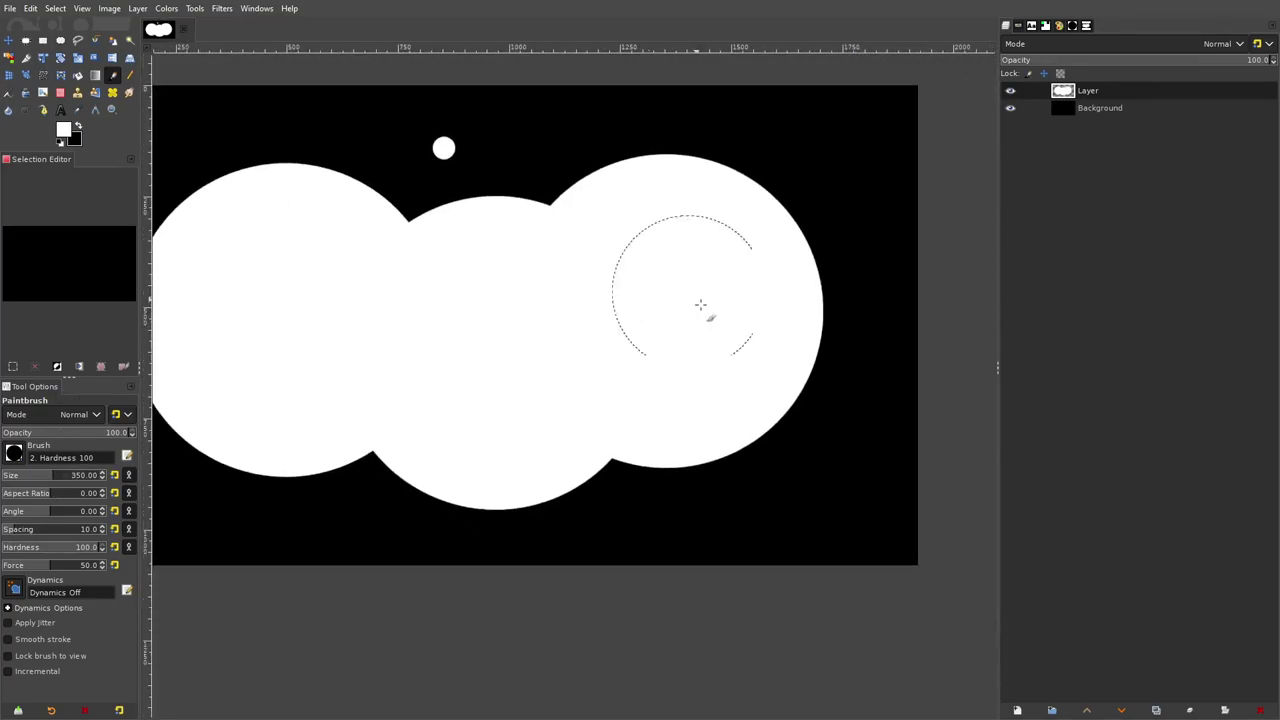
{"action": "scroll", "coordinate": [675, 278], "scroll_direction": "up", "scroll_amount": 3}
{"action": "left_click", "coordinate": [836, 427]}
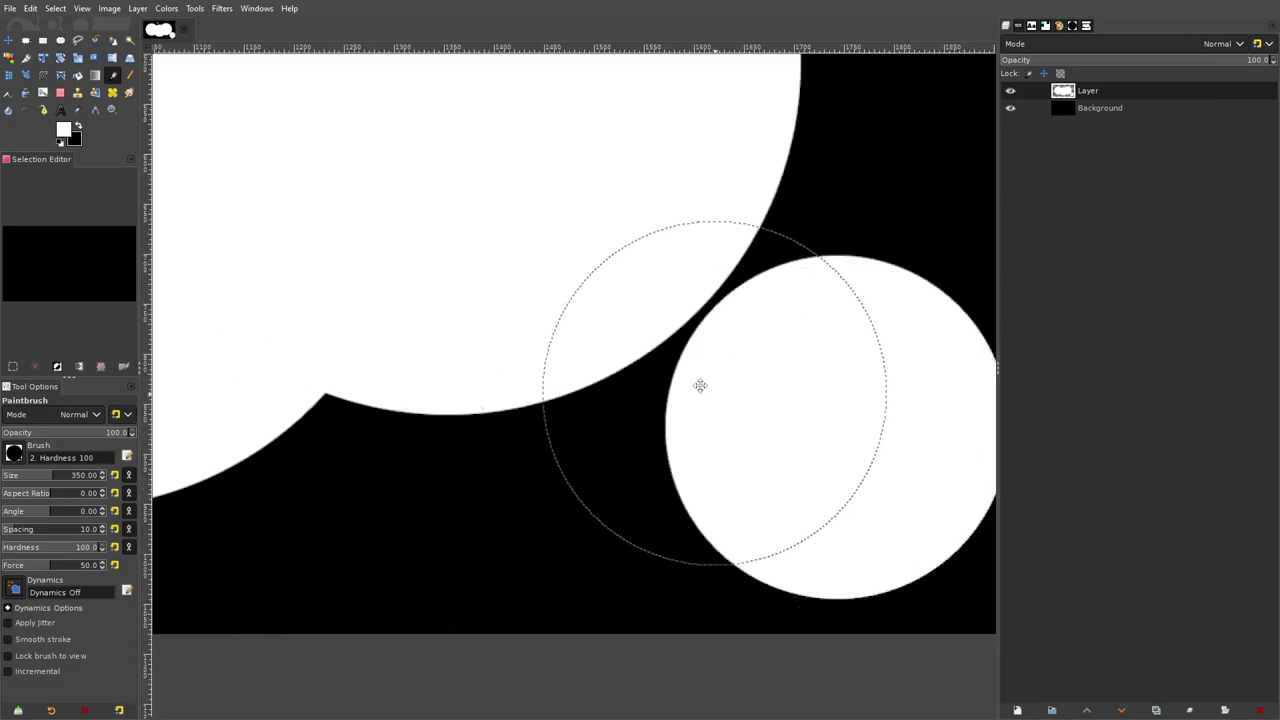
{"action": "left_click_drag", "start_coordinate": [712, 392], "coordinate": [595, 342]}
{"action": "scroll", "coordinate": [681, 439], "scroll_direction": "up", "scroll_amount": 2}
Undo the size 350 circle and stamp it again near the canvas's lower-right corner.
{"action": "key", "text": "ctrl+z"}
{"action": "scroll", "coordinate": [735, 338], "scroll_direction": "down", "scroll_amount": 1}
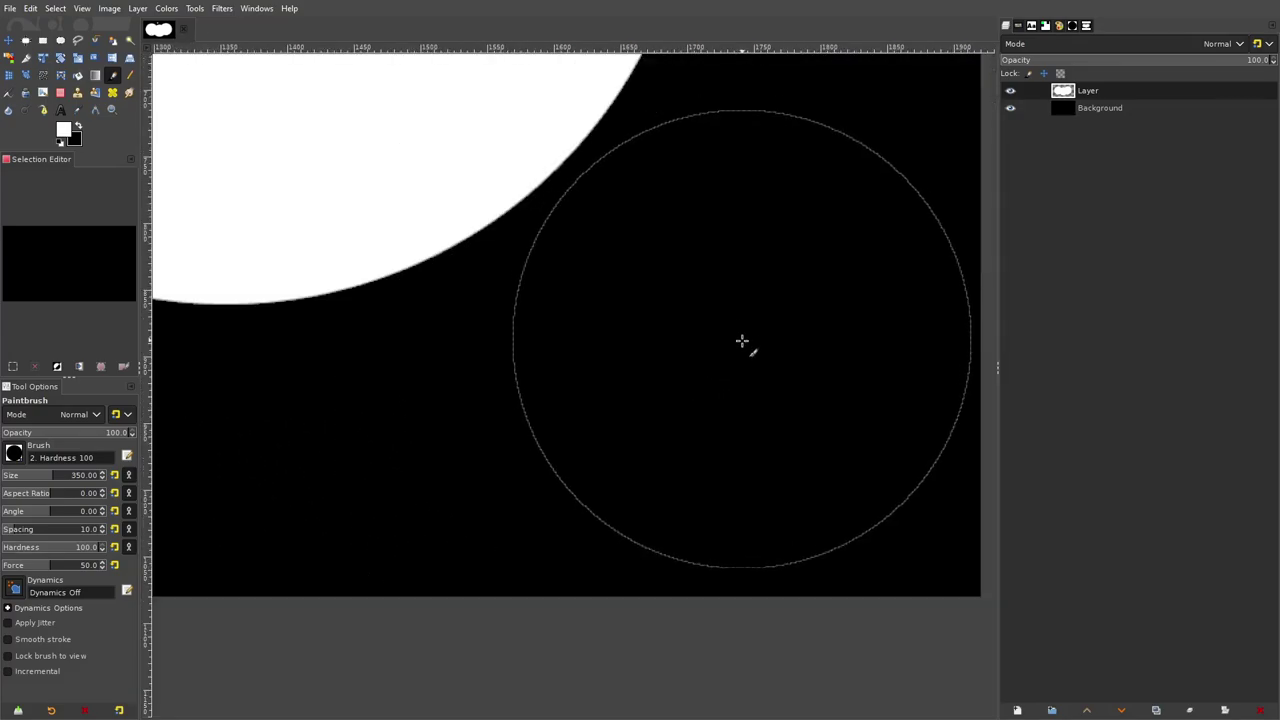
{"action": "left_click", "coordinate": [741, 338]}
Examine the edges of the size 350 circle and the neighboring larger circle up close.
{"action": "scroll", "coordinate": [594, 491], "scroll_direction": "down", "scroll_amount": 1}
{"action": "scroll", "coordinate": [700, 334], "scroll_direction": "up", "scroll_amount": 1}
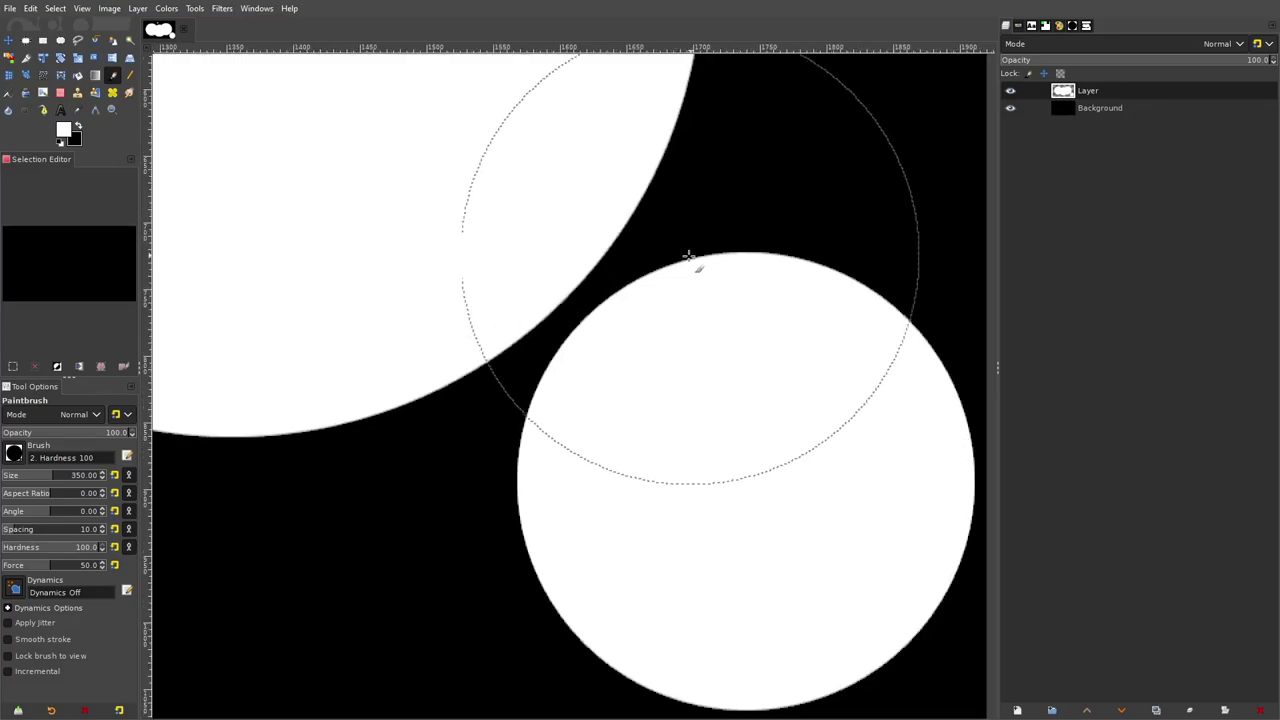
{"action": "scroll", "coordinate": [728, 271], "scroll_direction": "up", "scroll_amount": 1}
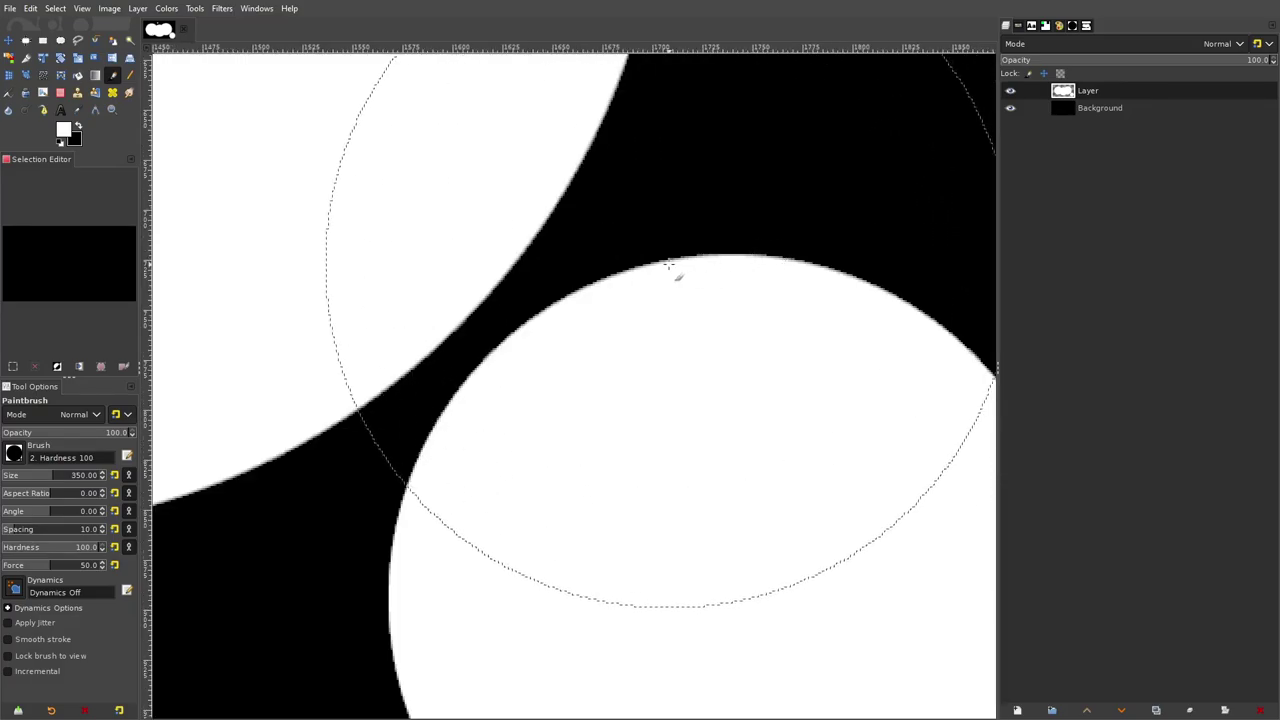
{"action": "scroll", "coordinate": [690, 258], "scroll_direction": "left", "scroll_amount": 2}
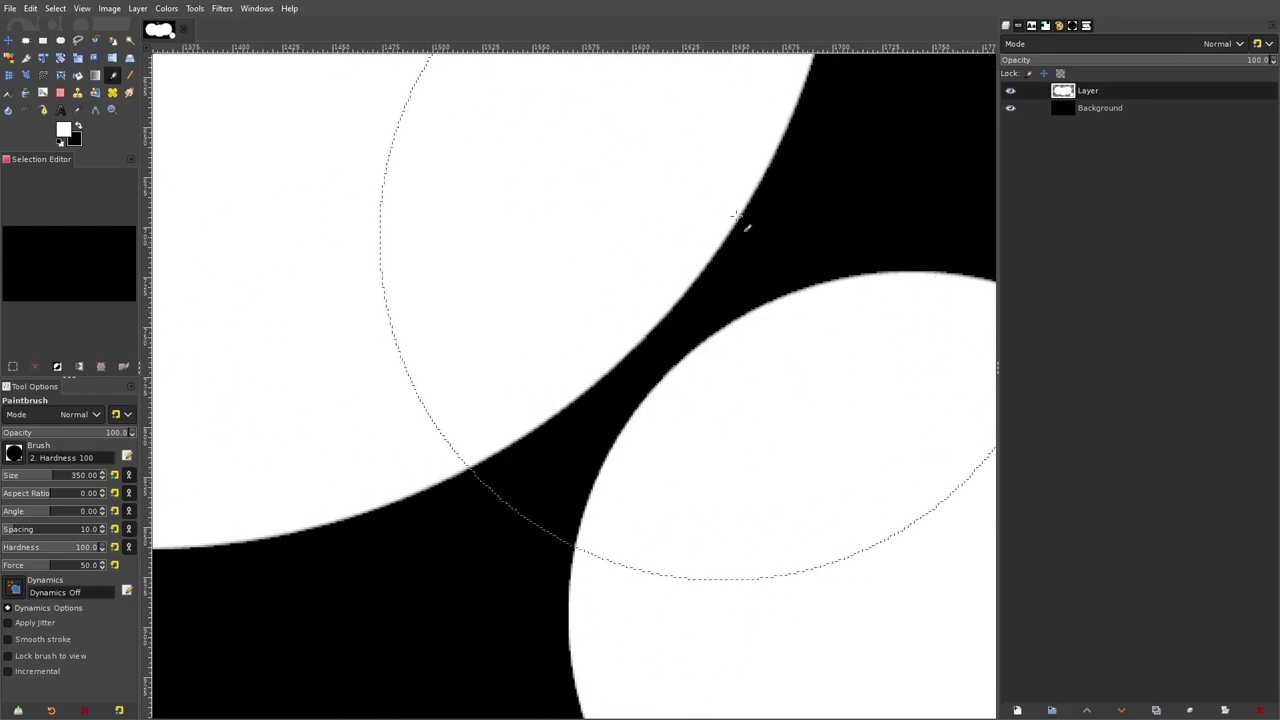
{"action": "scroll", "coordinate": [554, 371], "scroll_direction": "right", "scroll_amount": 2}
{"action": "scroll", "coordinate": [827, 275], "scroll_direction": "down", "scroll_amount": 2}
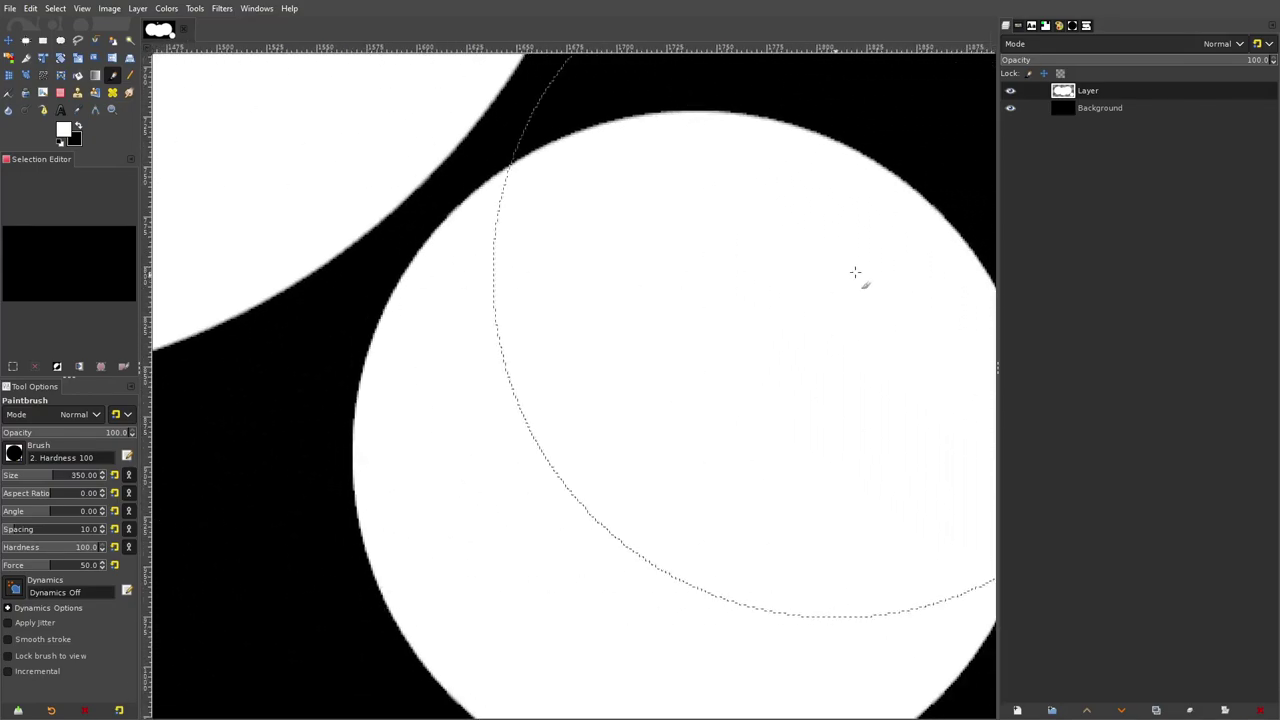
{"action": "left_click_drag", "start_coordinate": [781, 242], "coordinate": [591, 171]}
{"action": "mouse_move", "coordinate": [760, 281]}
{"action": "left_mouse_down"}
{"action": "mouse_move", "coordinate": [760, 409]}
{"action": "mouse_move", "coordinate": [809, 211]}
{"action": "left_mouse_up"}
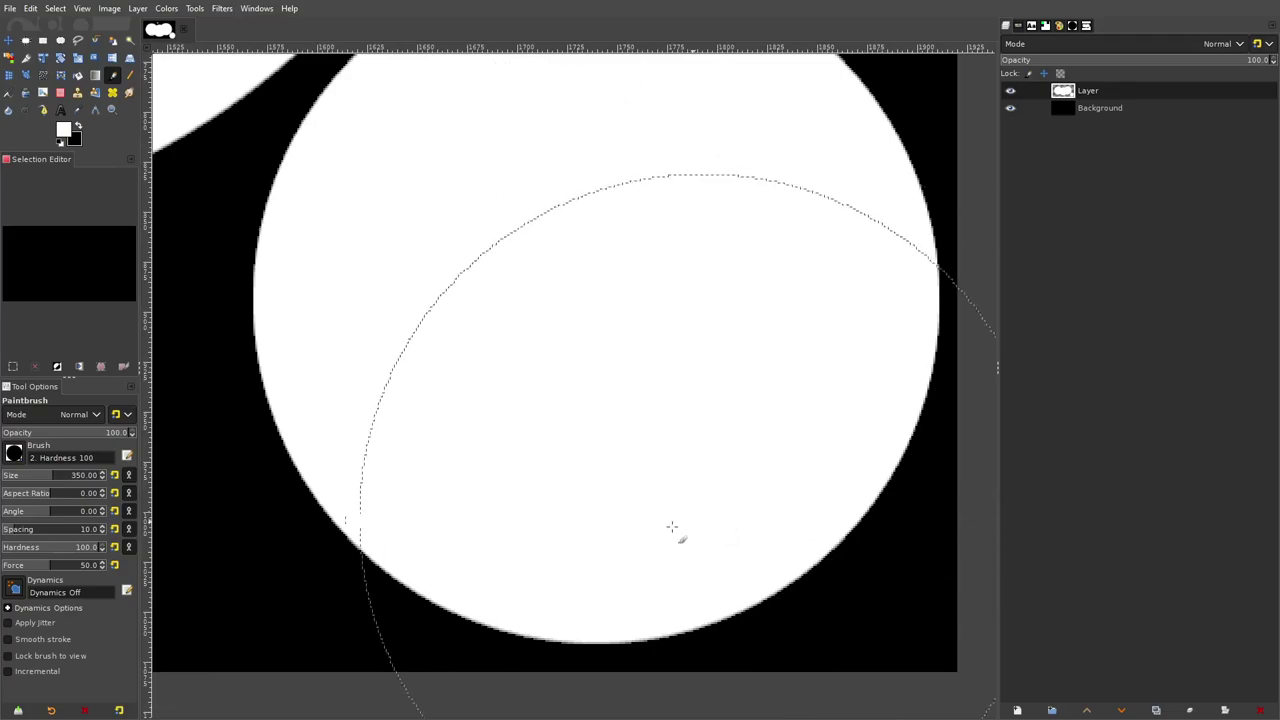
Undo all the stamped white circles and switch to the 2. Hardness 025 brush.
{"action": "scroll", "coordinate": [686, 471], "scroll_direction": "down", "scroll_amount": 2}
{"action": "scroll", "coordinate": [676, 455], "scroll_direction": "down", "scroll_amount": 2}
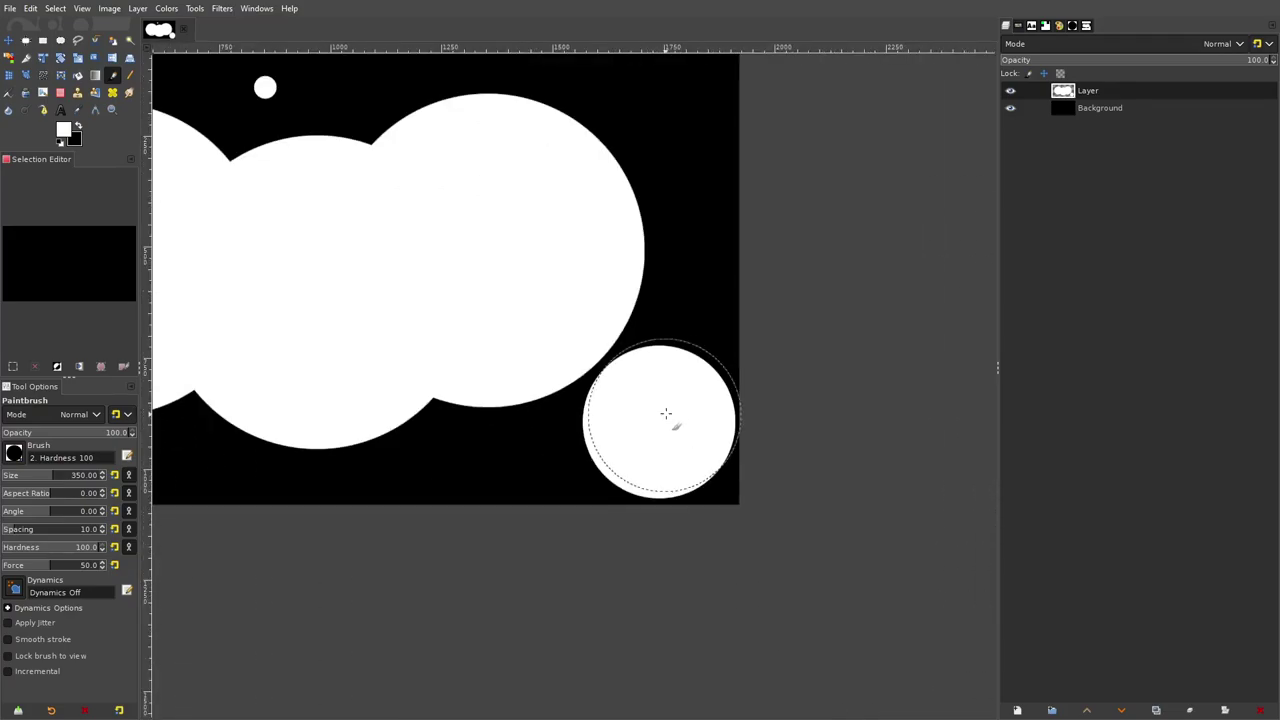
{"action": "key", "text": "ctrl+z"}
{"action": "key", "text": "ctrl+z"}
{"action": "scroll", "coordinate": [720, 370], "scroll_direction": "left", "scroll_amount": 2}
{"action": "key", "text": "ctrl+z"}
{"action": "key", "text": "ctrl+z"}
{"action": "key", "text": "ctrl+z"}
{"action": "left_click", "coordinate": [14, 453]}
{"action": "left_click", "coordinate": [15, 493]}
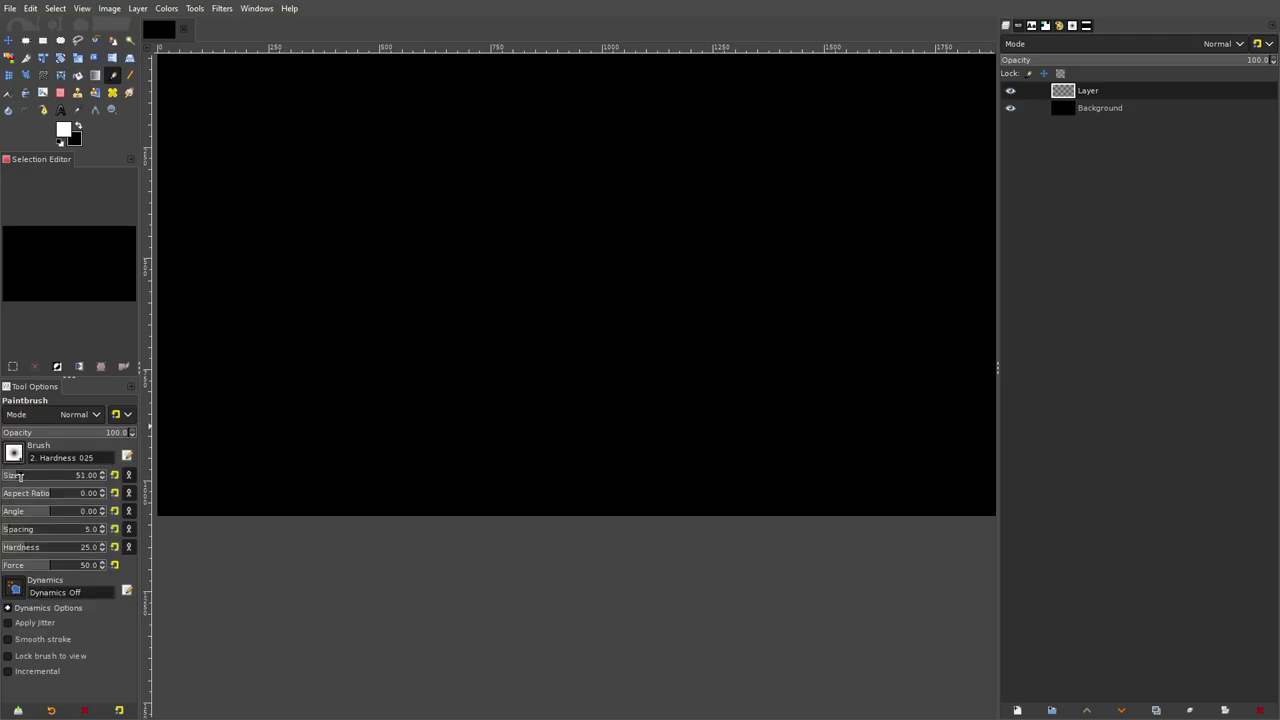
Try a winding size 51 stroke with the brush hardness raised to 100, check its edges, and undo it.
{"action": "left_click_drag", "start_coordinate": [436, 334], "coordinate": [445, 432]}
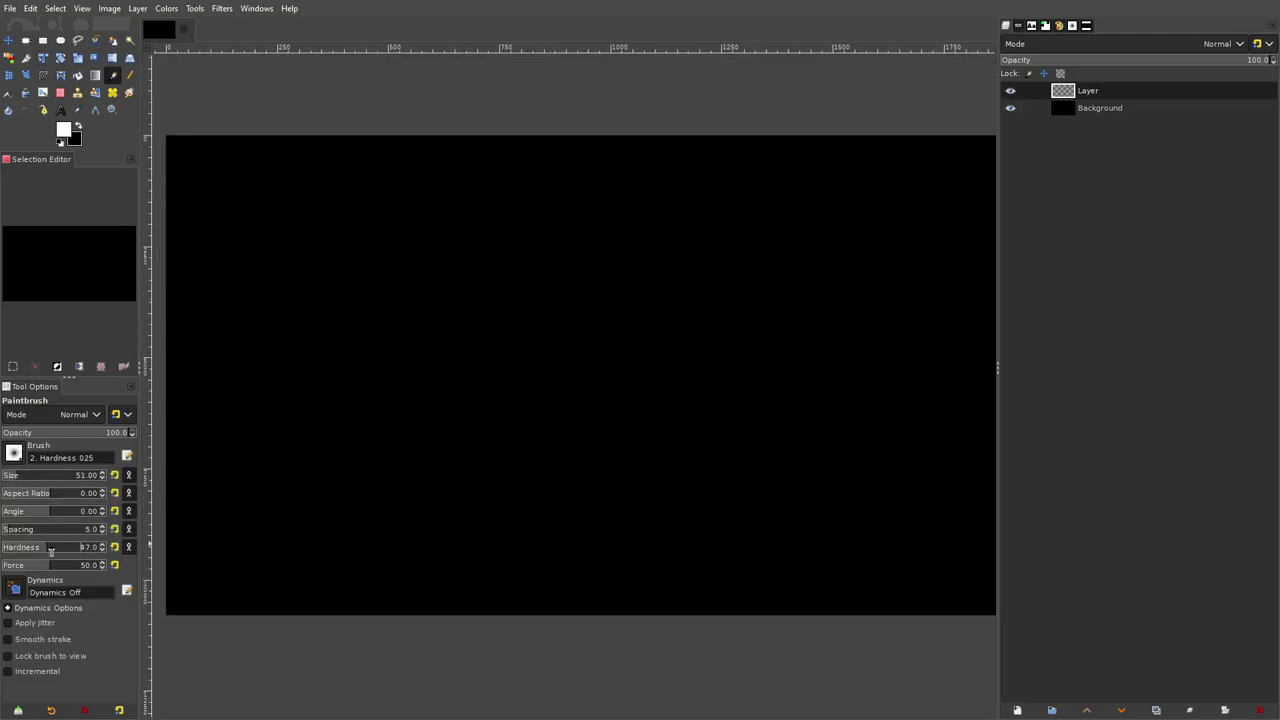
{"action": "mouse_move", "coordinate": [530, 258]}
{"action": "left_mouse_down"}
{"action": "mouse_move", "coordinate": [545, 444]}
{"action": "mouse_move", "coordinate": [737, 430]}
{"action": "left_mouse_up"}
{"action": "scroll", "coordinate": [714, 398], "scroll_direction": "up", "scroll_amount": 2}
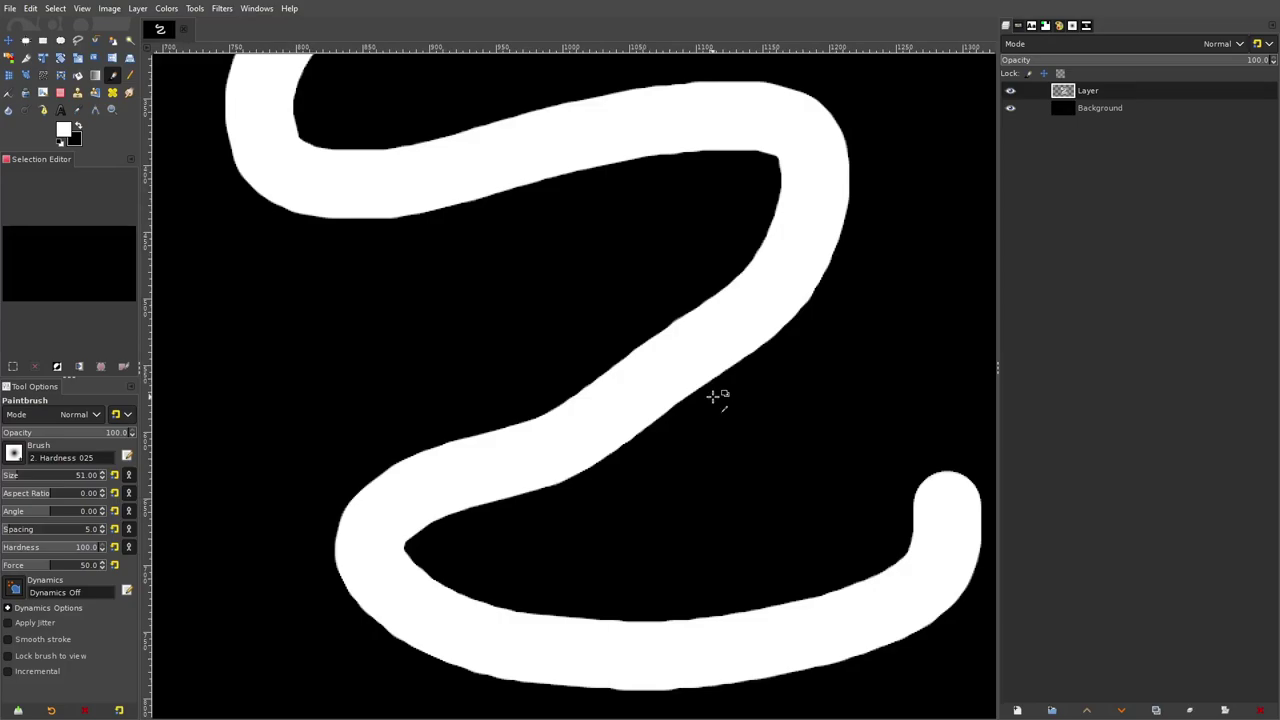
{"action": "scroll", "coordinate": [718, 350], "scroll_direction": "down", "scroll_amount": 3}
{"action": "key", "text": "ctrl+z"}
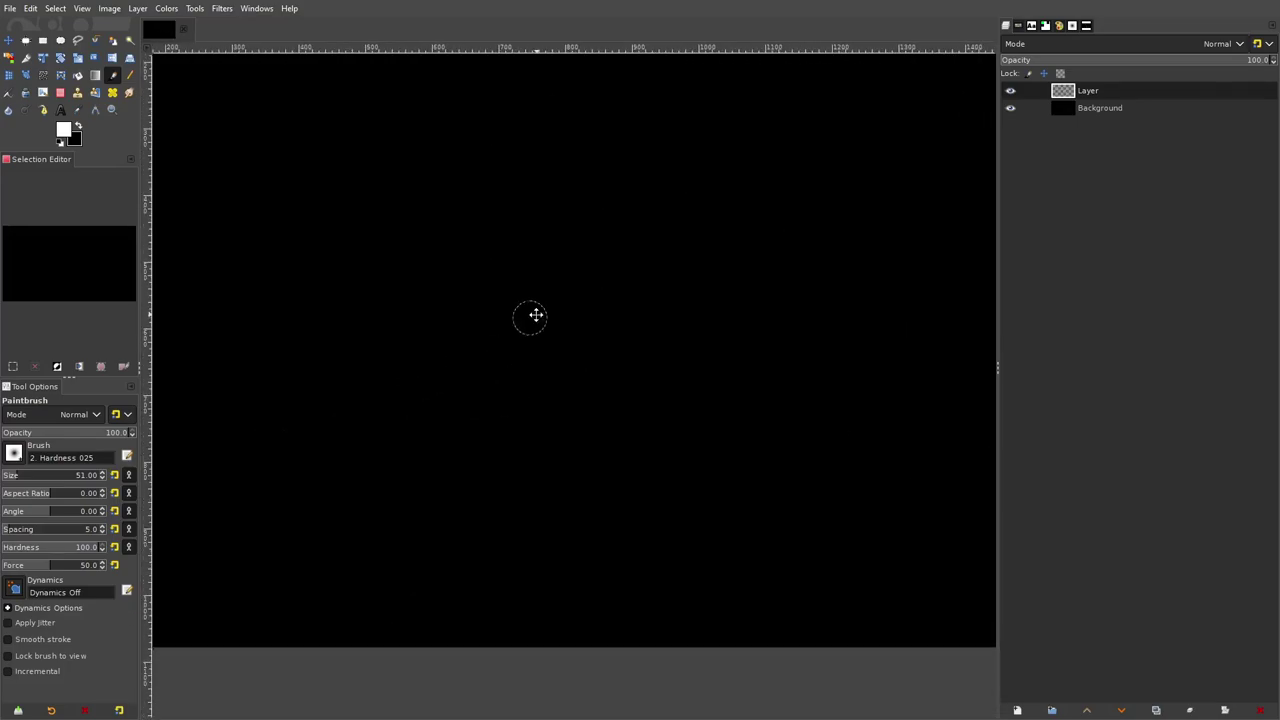
{"action": "scroll", "coordinate": [472, 403], "scroll_direction": "down", "scroll_amount": 2}
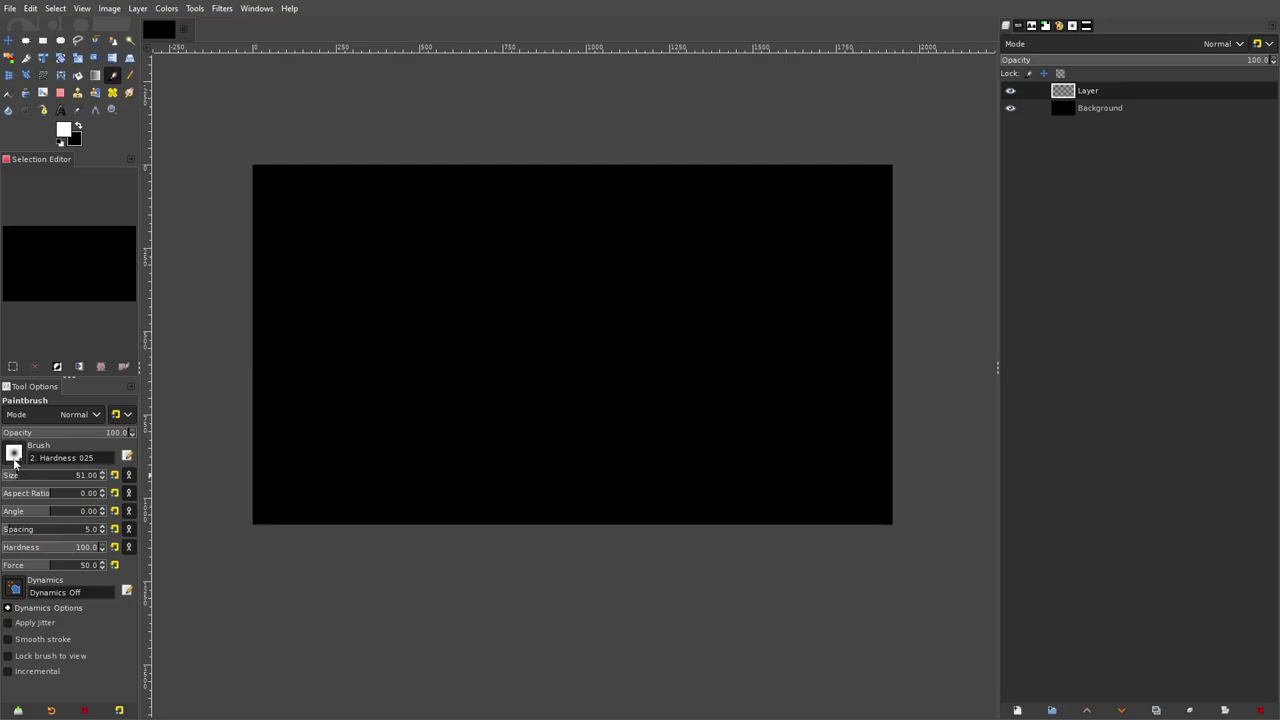
Reselect the 2. Hardness 025 brush and paint a thin winding stroke with a broad size 350 stroke beneath it.
{"action": "left_click", "coordinate": [14, 455]}
{"action": "left_click", "coordinate": [11, 490]}
{"action": "left_click_drag", "start_coordinate": [512, 268], "coordinate": [640, 354]}
{"action": "left_click_drag", "start_coordinate": [474, 371], "coordinate": [655, 440]}
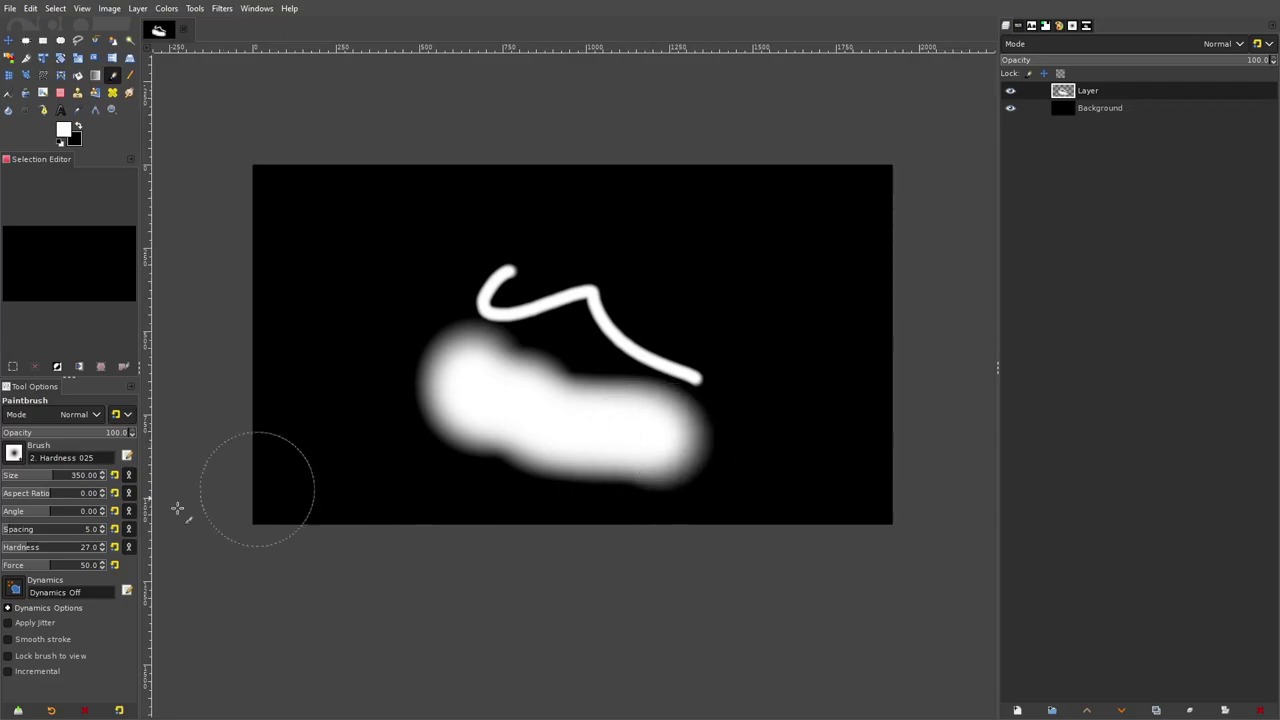
Paint three more broad size 350 strokes around the canvas while lowering the hardness in stages to 0.
{"action": "mouse_move", "coordinate": [375, 265]}
{"action": "left_mouse_down"}
{"action": "mouse_move", "coordinate": [423, 271]}
{"action": "mouse_move", "coordinate": [430, 430]}
{"action": "left_mouse_up"}
{"action": "left_click_drag", "start_coordinate": [590, 235], "coordinate": [748, 285]}
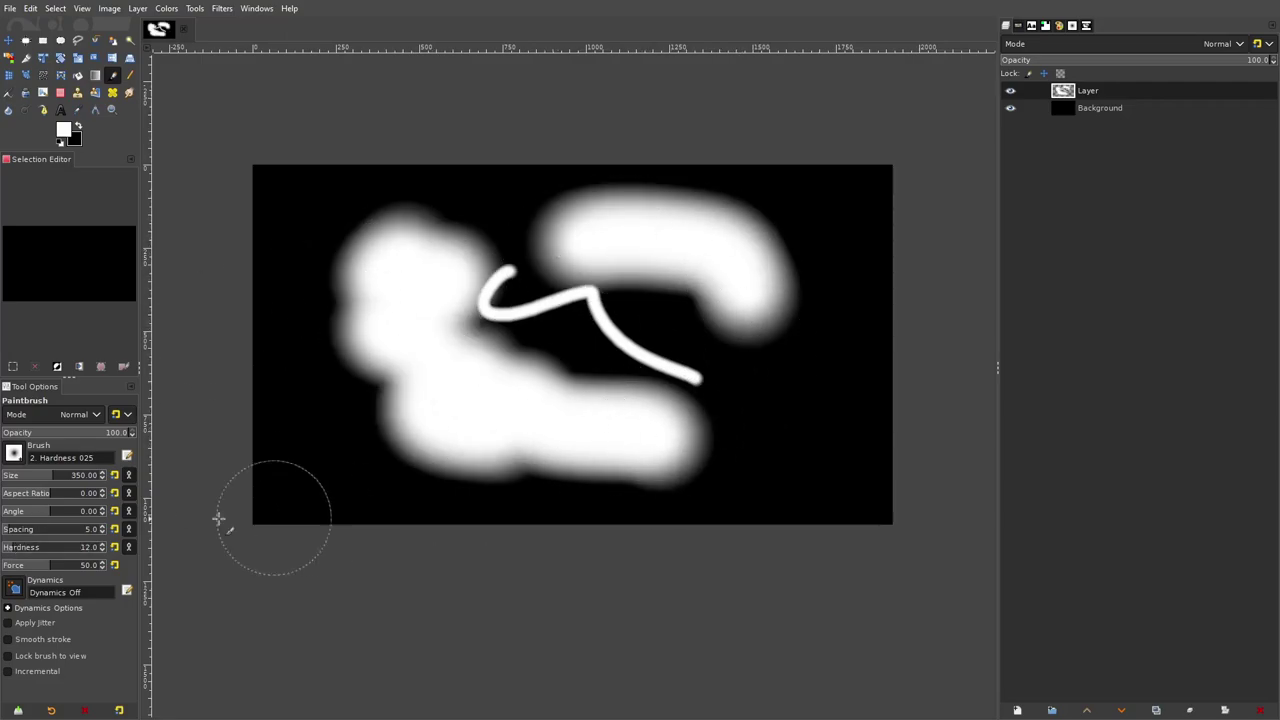
{"action": "left_click_drag", "start_coordinate": [832, 285], "coordinate": [775, 470]}
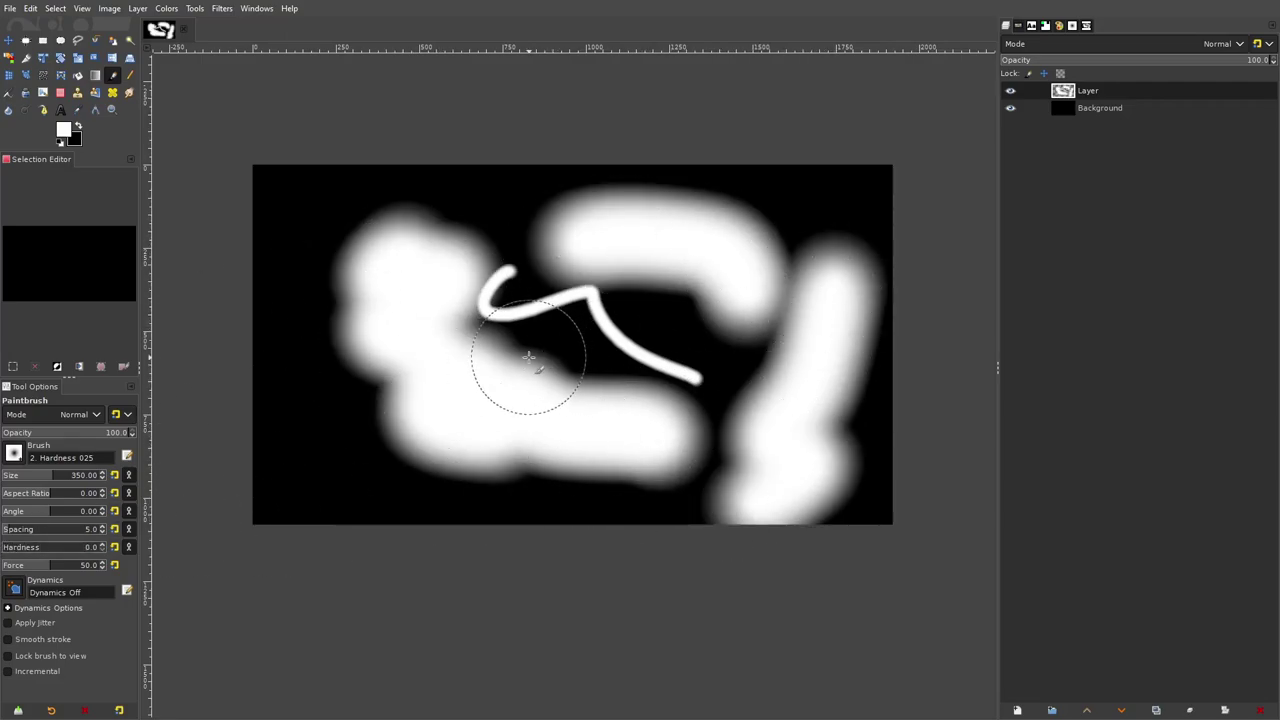
Clear the layer and paint a soft blob on the canvas's left half and a hardness 100 blob on its right half.
{"action": "key", "text": "Delete"}
{"action": "mouse_move", "coordinate": [360, 265]}
{"action": "left_mouse_down"}
{"action": "mouse_move", "coordinate": [466, 323]}
{"action": "mouse_move", "coordinate": [485, 378]}
{"action": "left_mouse_up"}
{"action": "left_click_drag", "start_coordinate": [686, 272], "coordinate": [780, 375]}
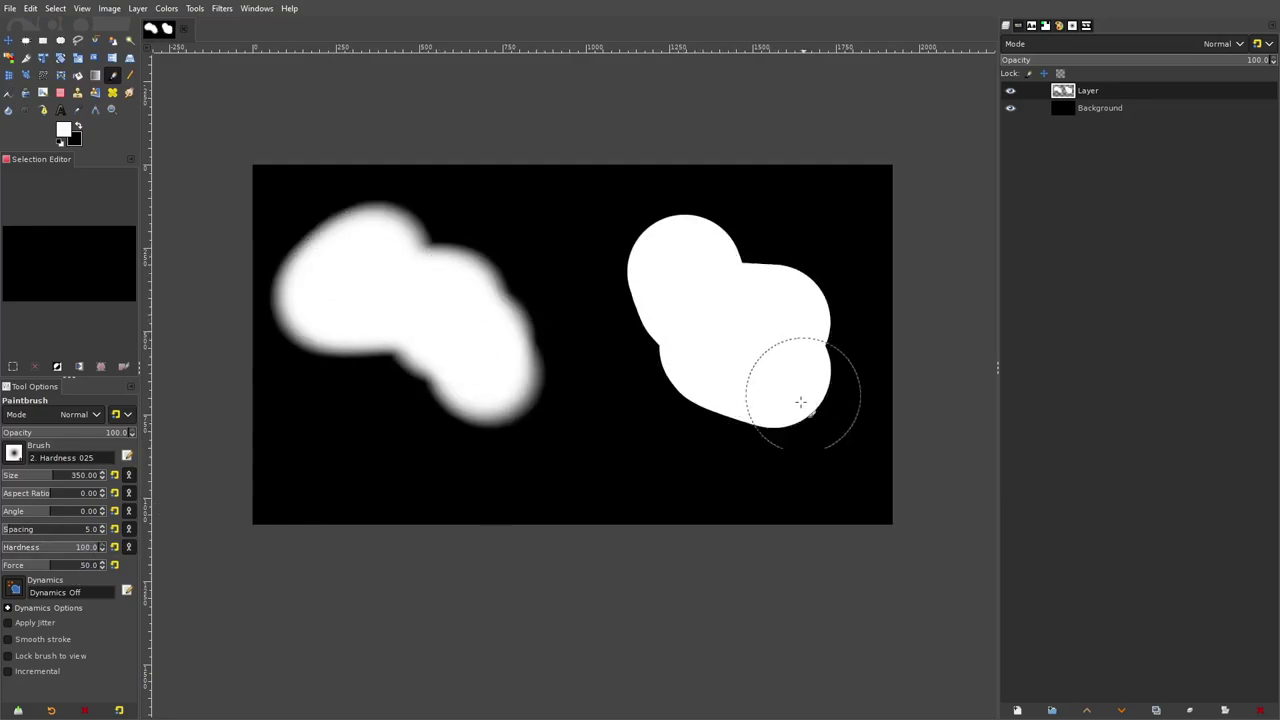
Lower the hardness to 8, add soft strokes and dabs around the two blobs, and compare their edges.
{"action": "left_click_drag", "start_coordinate": [329, 437], "coordinate": [395, 452]}
{"action": "left_click_drag", "start_coordinate": [12, 550], "coordinate": [9, 548]}
{"action": "left_click_drag", "start_coordinate": [565, 450], "coordinate": [675, 455]}
{"action": "left_click", "coordinate": [553, 272]}
{"action": "left_click", "coordinate": [773, 488]}
{"action": "left_click", "coordinate": [858, 462]}
{"action": "left_click", "coordinate": [828, 237]}
{"action": "scroll", "coordinate": [849, 229], "scroll_direction": "up", "scroll_amount": 5}
{"action": "scroll", "coordinate": [849, 229], "scroll_direction": "down", "scroll_amount": 7}
Clear the layer and paint a broad looping stroke with Smooth stroke enabled at quality 100 and weight 1000.
{"action": "key", "text": "Delete"}
{"action": "scroll", "coordinate": [750, 300], "scroll_direction": "up", "scroll_amount": 3}
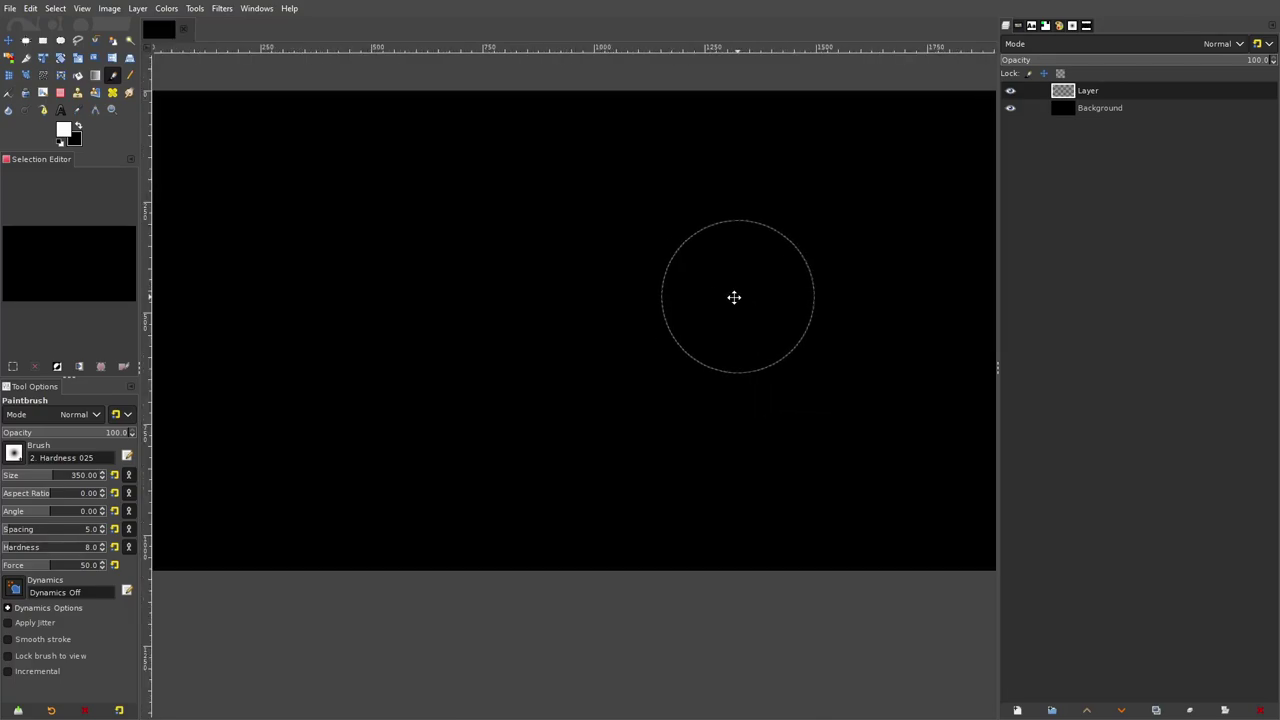
{"action": "left_click", "coordinate": [38, 640]}
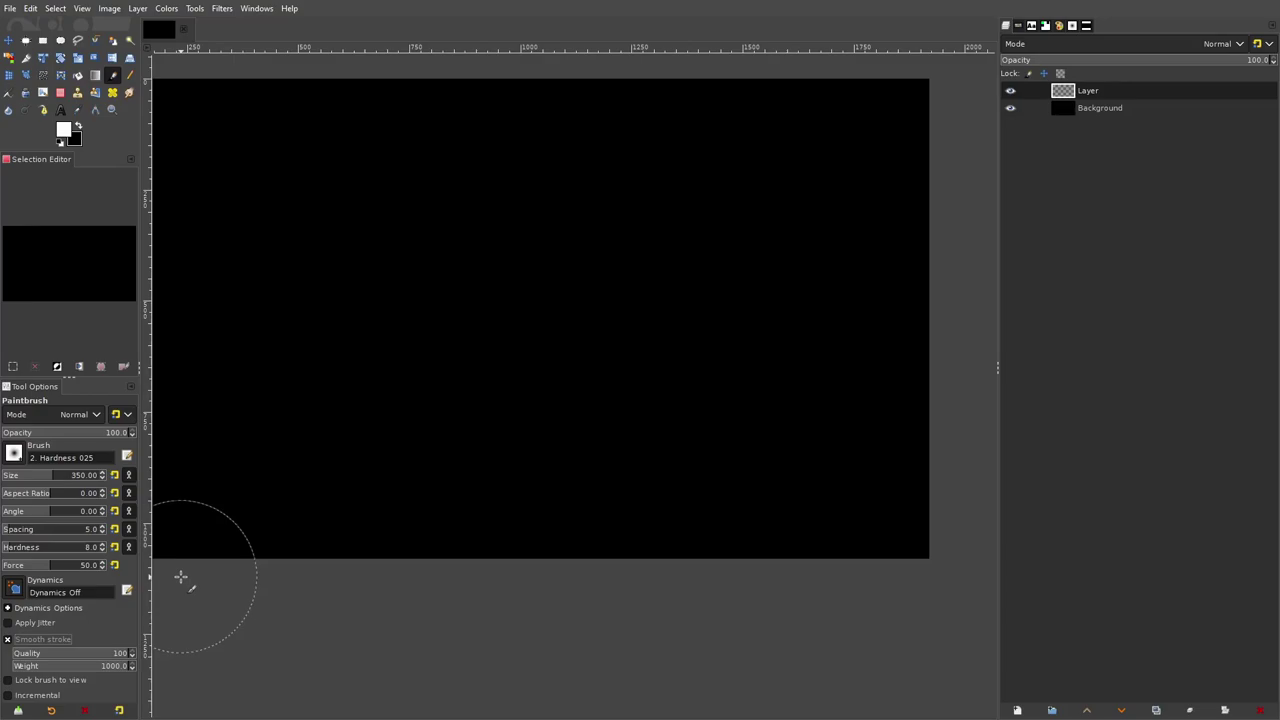
{"action": "left_click_drag", "start_coordinate": [505, 371], "coordinate": [591, 392]}
{"action": "scroll", "coordinate": [589, 391], "scroll_direction": "down", "scroll_amount": 1}
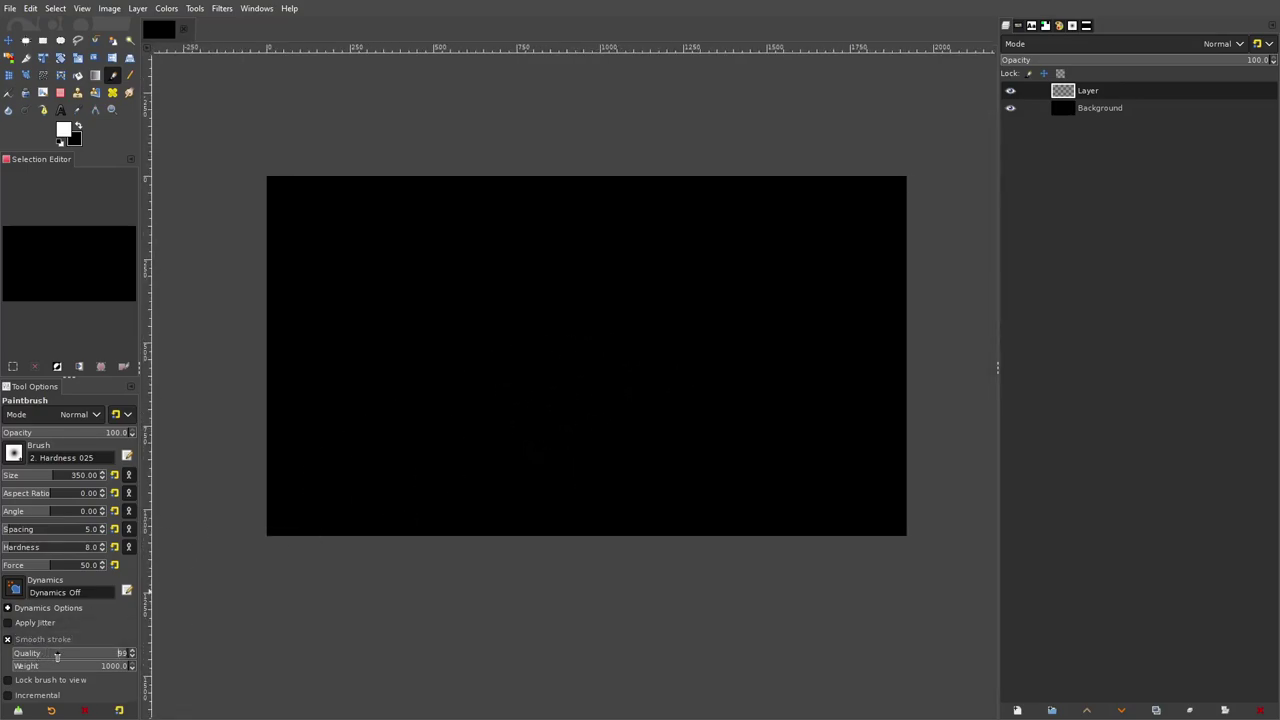
{"action": "mouse_move", "coordinate": [380, 440]}
{"action": "left_mouse_down"}
{"action": "mouse_move", "coordinate": [430, 292]}
{"action": "mouse_move", "coordinate": [634, 409]}
{"action": "mouse_move", "coordinate": [715, 236]}
{"action": "left_mouse_up"}
{"action": "left_click_drag", "start_coordinate": [629, 292], "coordinate": [635, 286]}
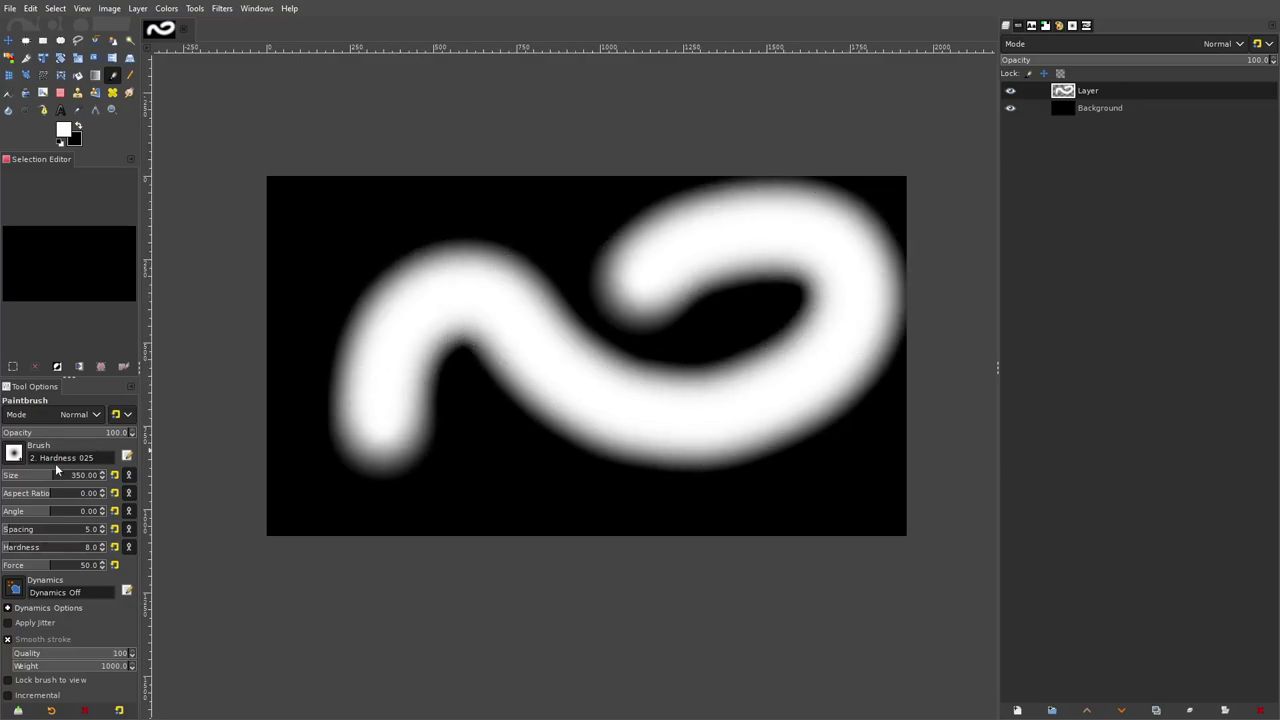
Undo the broad stroke and paint a smoothed wavy stroke across the canvas at size 81 and hardness 100.
{"action": "key", "text": "ctrl+z"}
{"action": "left_click", "coordinate": [21, 475]}
{"action": "left_click", "coordinate": [15, 454]}
{"action": "left_click", "coordinate": [16, 456]}
{"action": "left_click_drag", "start_coordinate": [35, 545], "coordinate": [190, 537]}
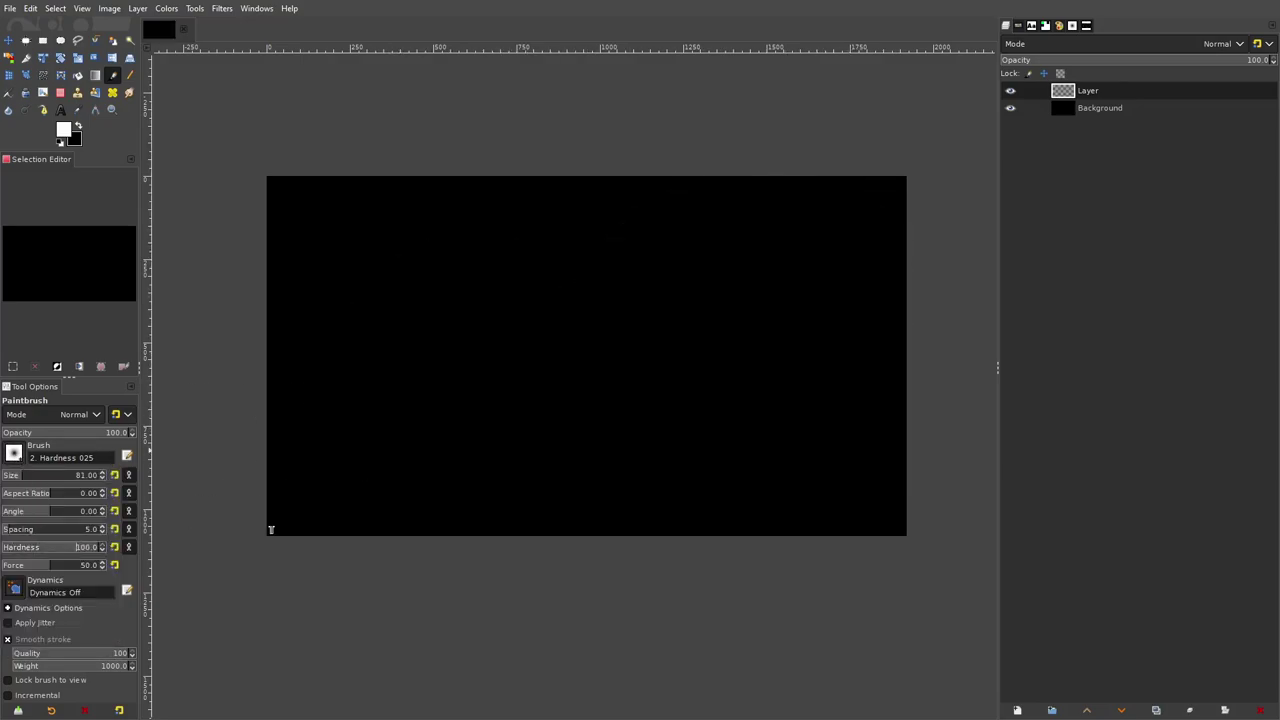
{"action": "mouse_move", "coordinate": [350, 427]}
{"action": "left_mouse_down"}
{"action": "mouse_move", "coordinate": [450, 330]}
{"action": "mouse_move", "coordinate": [677, 264]}
{"action": "mouse_move", "coordinate": [791, 272]}
{"action": "mouse_move", "coordinate": [836, 425]}
{"action": "left_mouse_up"}
Disable Smooth stroke, paint a second wavy stroke beneath the first, and compare the two up close.
{"action": "left_click", "coordinate": [37, 641]}
{"action": "mouse_move", "coordinate": [443, 488]}
{"action": "left_mouse_down"}
{"action": "mouse_move", "coordinate": [548, 437]}
{"action": "mouse_move", "coordinate": [605, 461]}
{"action": "mouse_move", "coordinate": [673, 444]}
{"action": "mouse_move", "coordinate": [785, 485]}
{"action": "left_mouse_up"}
{"action": "scroll", "coordinate": [714, 457], "scroll_direction": "up", "scroll_amount": 5, "text": "ctrl"}
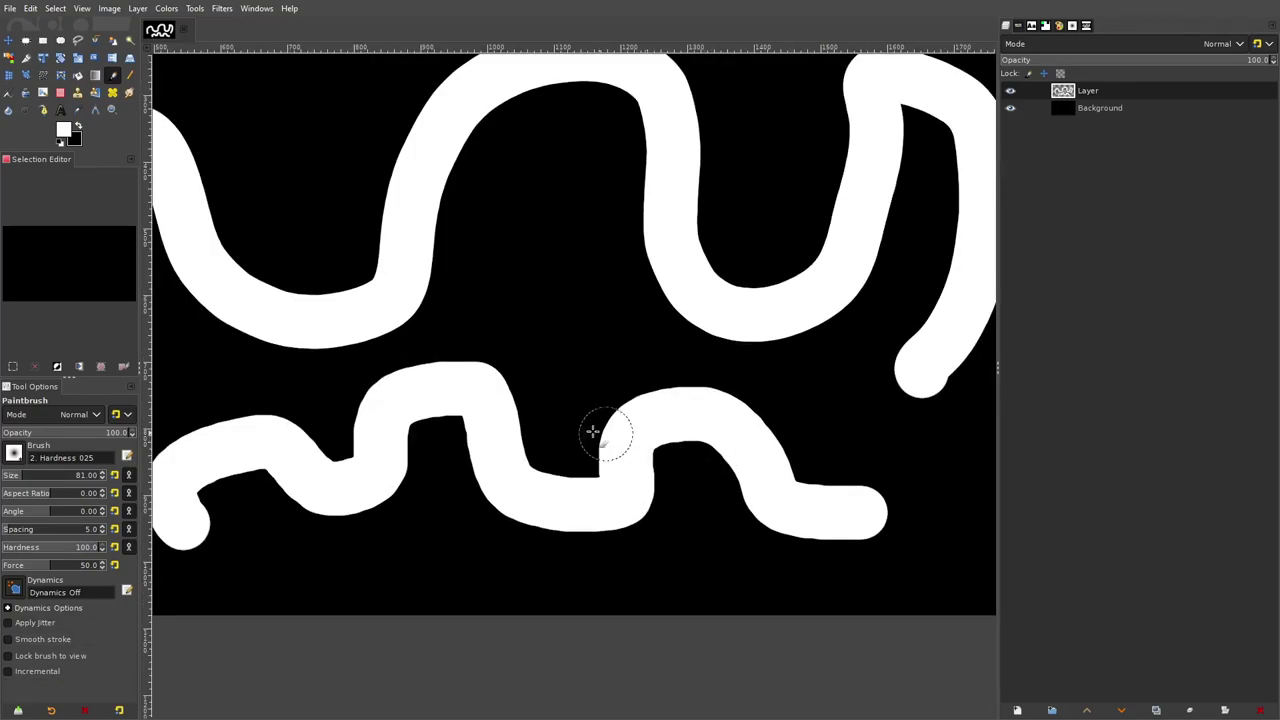
{"action": "scroll", "coordinate": [487, 433], "scroll_direction": "down", "scroll_amount": 5, "text": "ctrl"}
{"action": "scroll", "coordinate": [586, 429], "scroll_direction": "up", "scroll_amount": 3, "text": "ctrl"}
{"action": "scroll", "coordinate": [627, 402], "scroll_direction": "down", "scroll_amount": 1, "text": "ctrl"}
Undo both wavy strokes, re-enable Smooth stroke, and paint a winding size 81 stroke across the canvas.
{"action": "key", "text": "ctrl+z"}
{"action": "key", "text": "ctrl+z"}
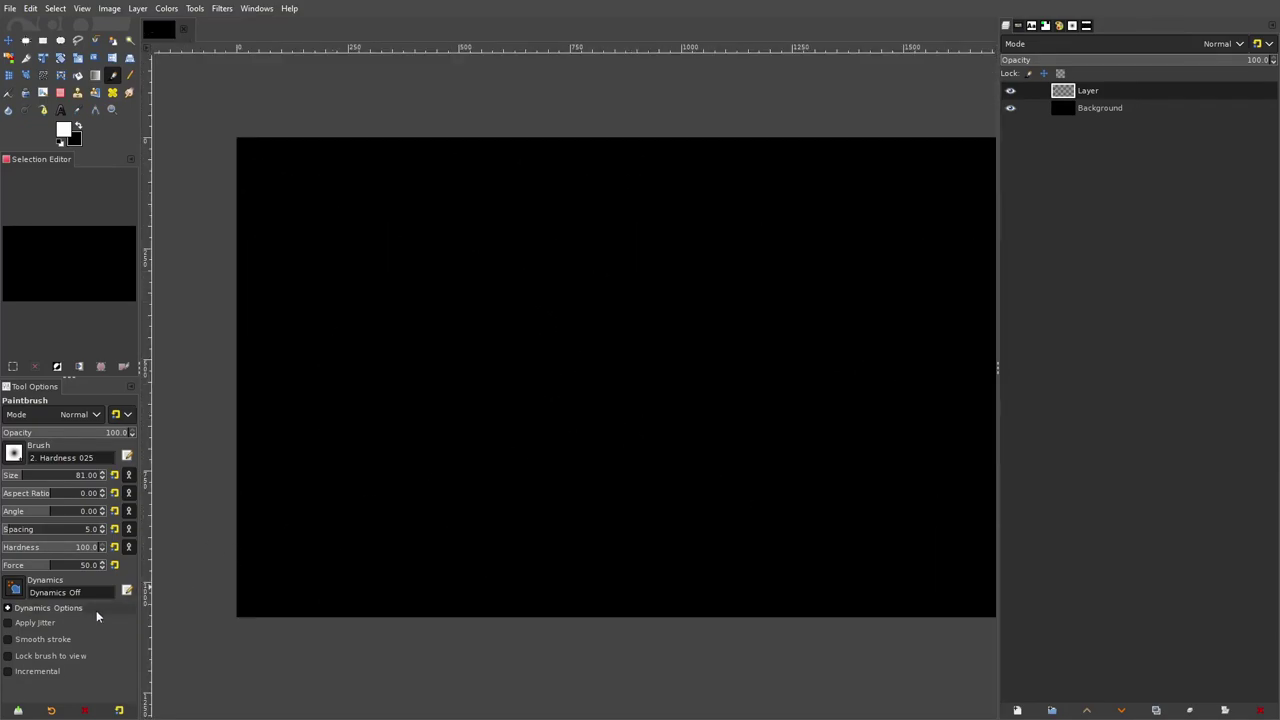
{"action": "left_click", "coordinate": [90, 640]}
{"action": "left_click", "coordinate": [51, 658]}
{"action": "mouse_move", "coordinate": [423, 336]}
{"action": "left_mouse_down"}
{"action": "mouse_move", "coordinate": [531, 256]}
{"action": "mouse_move", "coordinate": [833, 315]}
{"action": "mouse_move", "coordinate": [850, 390]}
{"action": "left_mouse_up"}
{"action": "key", "text": "ctrl+z"}
{"action": "mouse_move", "coordinate": [410, 378]}
{"action": "left_mouse_down"}
{"action": "mouse_move", "coordinate": [567, 260]}
{"action": "mouse_move", "coordinate": [893, 443]}
{"action": "left_mouse_up"}
Paint four more winding strokes while varying the Smooth stroke settings, ending with quality 1 and weight 1000.
{"action": "left_click_drag", "start_coordinate": [74, 661], "coordinate": [136, 655]}
{"action": "mouse_move", "coordinate": [400, 378]}
{"action": "left_mouse_down"}
{"action": "mouse_move", "coordinate": [412, 445]}
{"action": "mouse_move", "coordinate": [843, 566]}
{"action": "left_mouse_up"}
{"action": "left_click", "coordinate": [16, 666]}
{"action": "mouse_move", "coordinate": [295, 560]}
{"action": "left_mouse_down"}
{"action": "mouse_move", "coordinate": [344, 511]}
{"action": "mouse_move", "coordinate": [570, 561]}
{"action": "mouse_move", "coordinate": [749, 546]}
{"action": "mouse_move", "coordinate": [785, 575]}
{"action": "left_mouse_up"}
{"action": "mouse_move", "coordinate": [352, 258]}
{"action": "left_mouse_down"}
{"action": "mouse_move", "coordinate": [560, 194]}
{"action": "mouse_move", "coordinate": [975, 245]}
{"action": "left_mouse_up"}
{"action": "mouse_move", "coordinate": [48, 668]}
{"action": "left_mouse_down"}
{"action": "mouse_move", "coordinate": [136, 666]}
{"action": "mouse_move", "coordinate": [12, 653]}
{"action": "left_mouse_up"}
{"action": "mouse_move", "coordinate": [315, 445]}
{"action": "left_mouse_down"}
{"action": "mouse_move", "coordinate": [320, 390]}
{"action": "mouse_move", "coordinate": [591, 380]}
{"action": "mouse_move", "coordinate": [830, 470]}
{"action": "mouse_move", "coordinate": [684, 418]}
{"action": "left_mouse_up"}
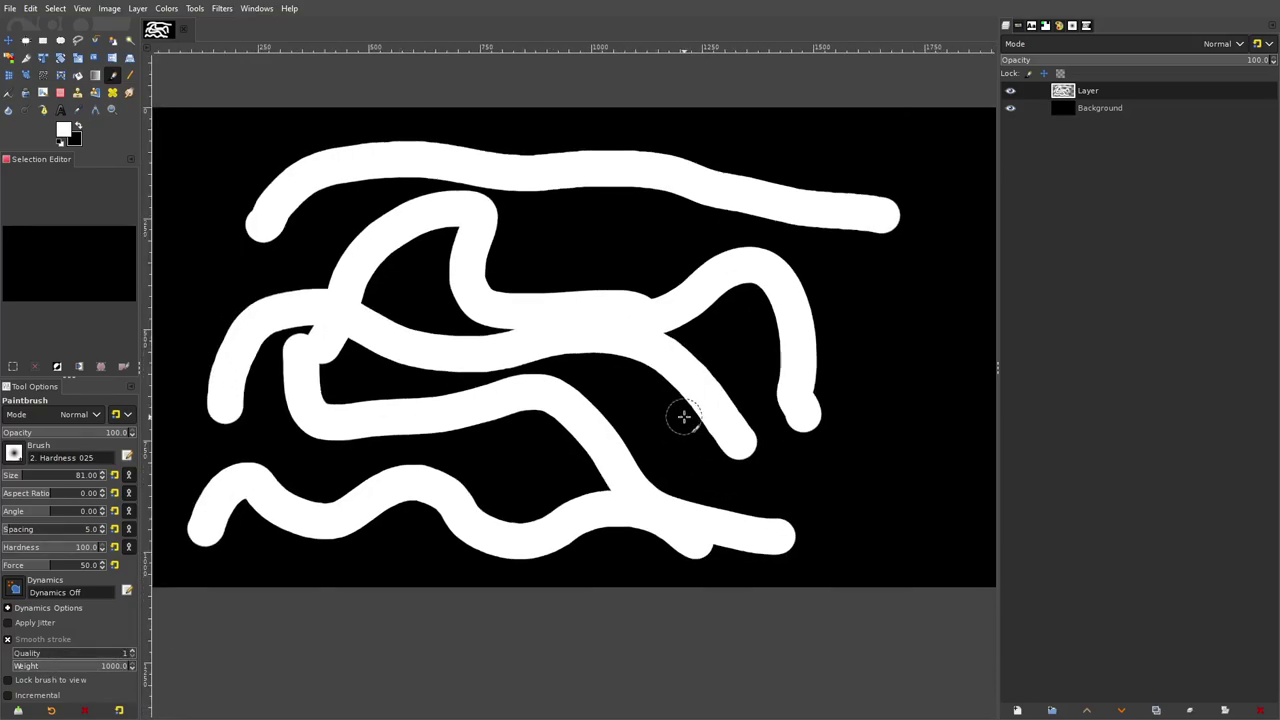
Clear the layer, switch to the 2. Hardness 100 brush, and paint a long stroke across the canvas.
{"action": "key", "text": "Delete"}
{"action": "left_click_drag", "start_coordinate": [674, 370], "coordinate": [728, 366]}
{"action": "left_click", "coordinate": [14, 453]}
{"action": "left_click", "coordinate": [63, 488]}
{"action": "mouse_move", "coordinate": [338, 390]}
{"action": "left_mouse_down"}
{"action": "mouse_move", "coordinate": [480, 230]}
{"action": "mouse_move", "coordinate": [703, 323]}
{"action": "mouse_move", "coordinate": [845, 302]}
{"action": "left_mouse_up"}
Set the Smooth stroke quality to 100 and paint two more long strokes across the canvas.
{"action": "left_click_drag", "start_coordinate": [59, 656], "coordinate": [136, 656]}
{"action": "mouse_move", "coordinate": [380, 514]}
{"action": "left_mouse_down"}
{"action": "mouse_move", "coordinate": [498, 435]}
{"action": "mouse_move", "coordinate": [676, 480]}
{"action": "mouse_move", "coordinate": [874, 424]}
{"action": "mouse_move", "coordinate": [916, 377]}
{"action": "left_mouse_up"}
{"action": "mouse_move", "coordinate": [300, 211]}
{"action": "left_mouse_down"}
{"action": "mouse_move", "coordinate": [453, 148]}
{"action": "mouse_move", "coordinate": [872, 250]}
{"action": "mouse_move", "coordinate": [971, 177]}
{"action": "left_mouse_up"}
Clear the layer and paint a smoothed size 202 S-curve, clearing and repainting it twice.
{"action": "key", "text": "Delete"}
{"action": "mouse_move", "coordinate": [329, 414]}
{"action": "left_mouse_down"}
{"action": "mouse_move", "coordinate": [373, 318]}
{"action": "mouse_move", "coordinate": [551, 296]}
{"action": "mouse_move", "coordinate": [784, 298]}
{"action": "mouse_move", "coordinate": [863, 229]}
{"action": "left_mouse_up"}
{"action": "key", "text": "Delete"}
{"action": "mouse_move", "coordinate": [320, 437]}
{"action": "left_mouse_down"}
{"action": "mouse_move", "coordinate": [331, 362]}
{"action": "mouse_move", "coordinate": [550, 273]}
{"action": "mouse_move", "coordinate": [799, 317]}
{"action": "mouse_move", "coordinate": [908, 196]}
{"action": "left_mouse_up"}
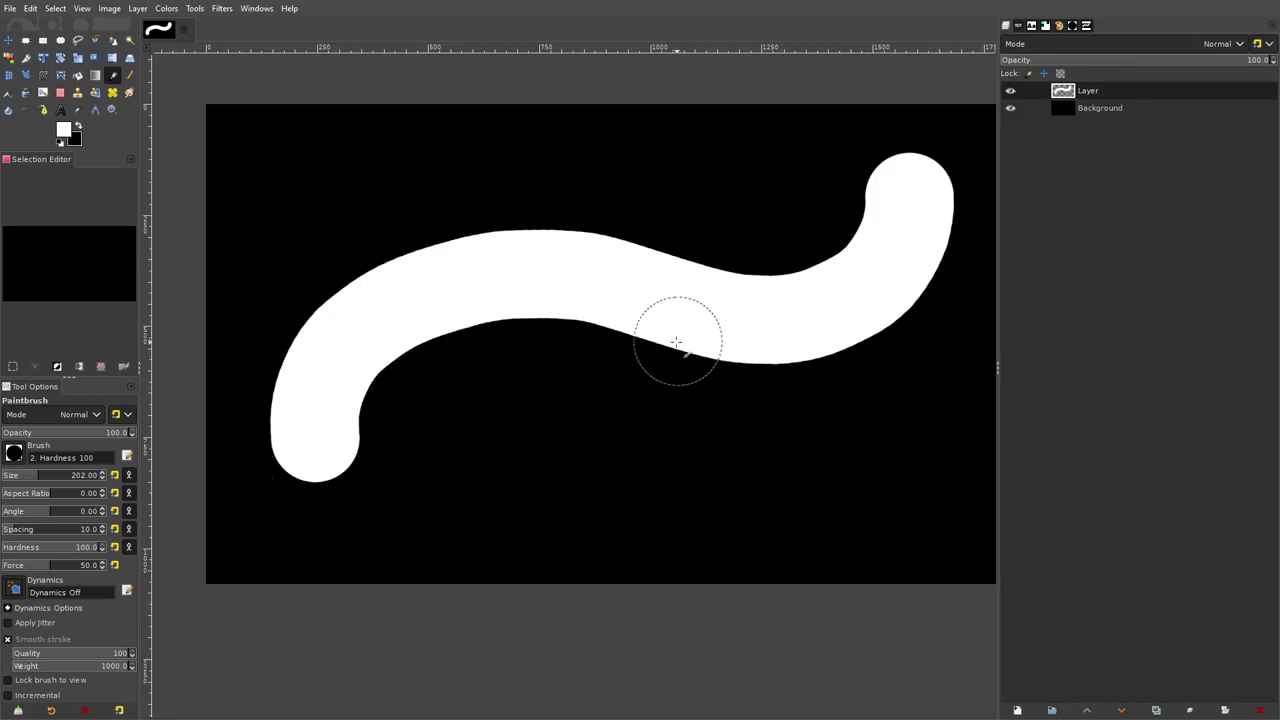
{"action": "key", "text": "Delete"}
{"action": "mouse_move", "coordinate": [283, 348]}
{"action": "left_mouse_down"}
{"action": "mouse_move", "coordinate": [401, 294]}
{"action": "mouse_move", "coordinate": [944, 172]}
{"action": "left_mouse_up"}
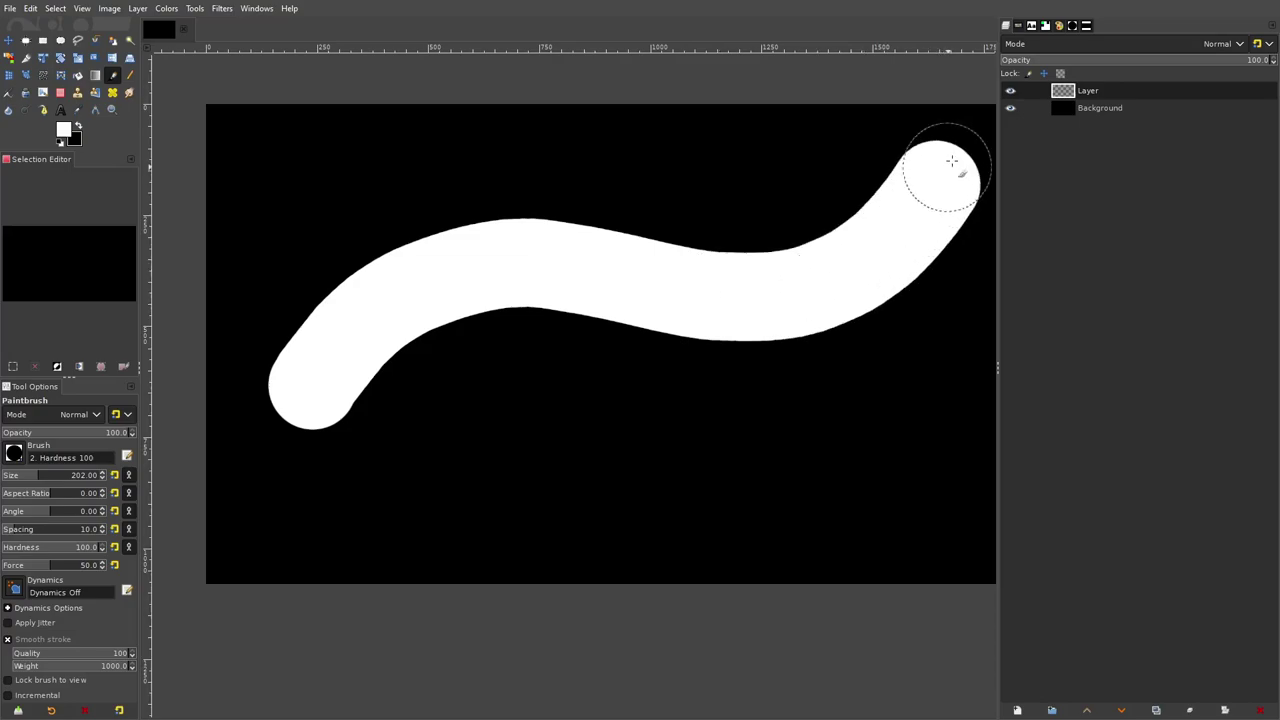
Disable Smooth stroke, paint a matching size 202 S-curve beneath the first, and compare their edges up close.
{"action": "left_click", "coordinate": [13, 641]}
{"action": "mouse_move", "coordinate": [398, 522]}
{"action": "left_mouse_down"}
{"action": "mouse_move", "coordinate": [557, 434]}
{"action": "mouse_move", "coordinate": [920, 400]}
{"action": "mouse_move", "coordinate": [968, 338]}
{"action": "left_mouse_up"}
{"action": "scroll", "coordinate": [768, 450], "scroll_direction": "down", "scroll_amount": 1}
{"action": "left_click_drag", "start_coordinate": [832, 442], "coordinate": [762, 416]}
{"action": "scroll", "coordinate": [599, 426], "scroll_direction": "down", "scroll_amount": 3}
{"action": "scroll", "coordinate": [622, 422], "scroll_direction": "up", "scroll_amount": 5}
{"action": "scroll", "coordinate": [618, 421], "scroll_direction": "up", "scroll_amount": 2}
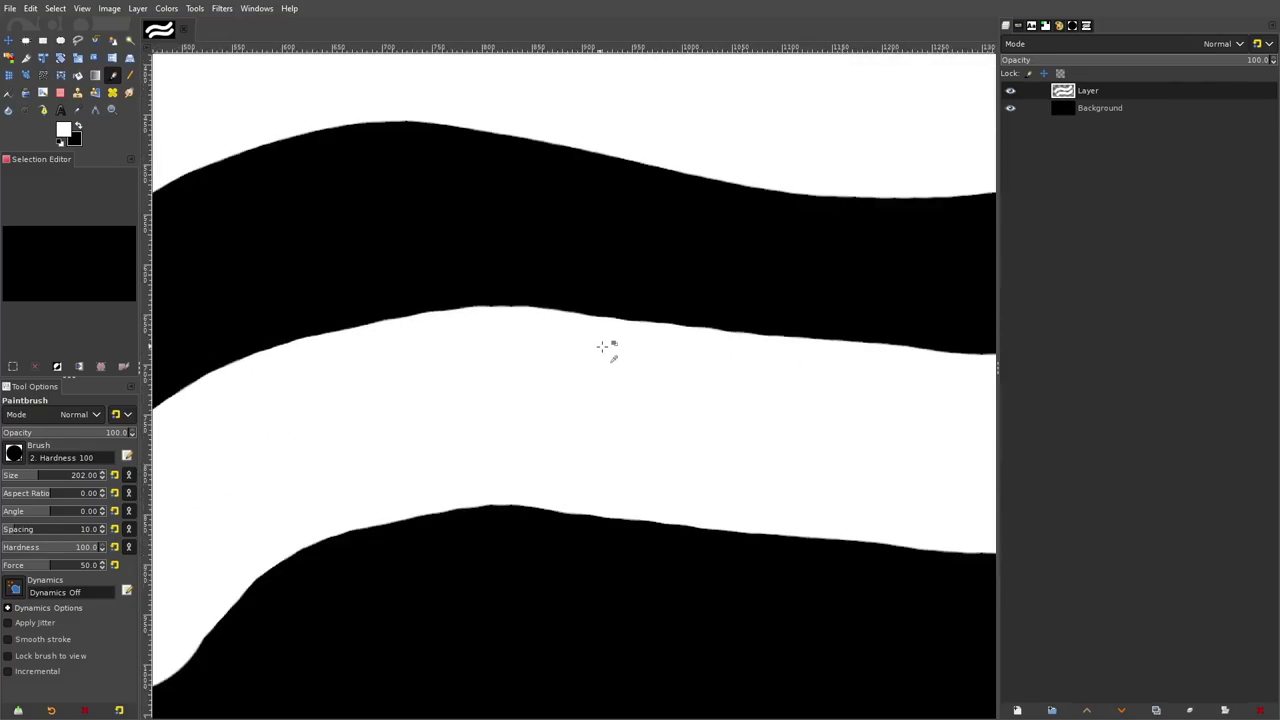
Try thin size 29 brushwork around the two thick S-curves and undo it.
{"action": "left_click_drag", "start_coordinate": [614, 256], "coordinate": [625, 245]}
{"action": "scroll", "coordinate": [696, 268], "scroll_direction": "down", "scroll_amount": 2}
{"action": "left_click_drag", "start_coordinate": [729, 234], "coordinate": [818, 452]}
{"action": "scroll", "coordinate": [689, 270], "scroll_direction": "up", "scroll_amount": 1}
{"action": "mouse_move", "coordinate": [714, 257]}
{"action": "left_mouse_down"}
{"action": "mouse_move", "coordinate": [603, 303]}
{"action": "mouse_move", "coordinate": [809, 337]}
{"action": "left_mouse_up"}
{"action": "scroll", "coordinate": [809, 337], "scroll_direction": "down", "scroll_amount": 2}
{"action": "scroll", "coordinate": [786, 423], "scroll_direction": "down", "scroll_amount": 1}
{"action": "key", "text": "ctrl+z"}
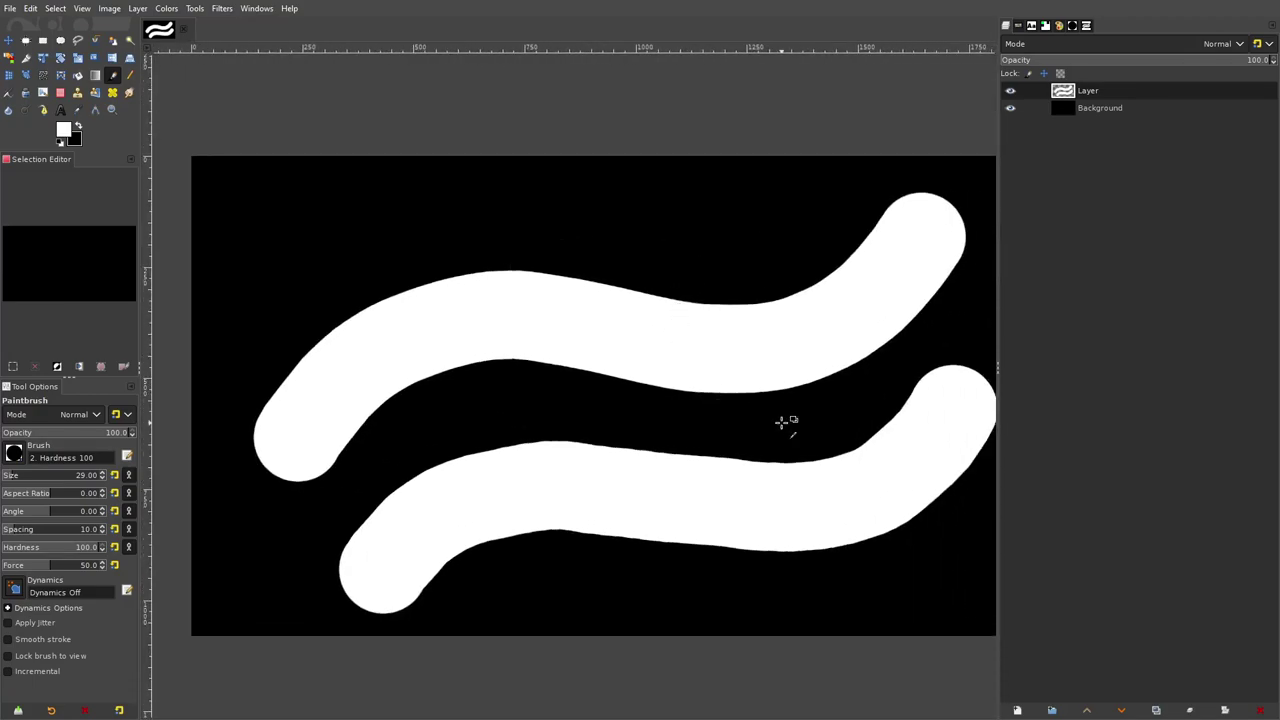
Clear the layer and draw an open winding path with five anchor points across the canvas.
{"action": "scroll", "coordinate": [837, 429], "scroll_direction": "down", "scroll_amount": 3}
{"action": "scroll", "coordinate": [903, 431], "scroll_direction": "up", "scroll_amount": 2}
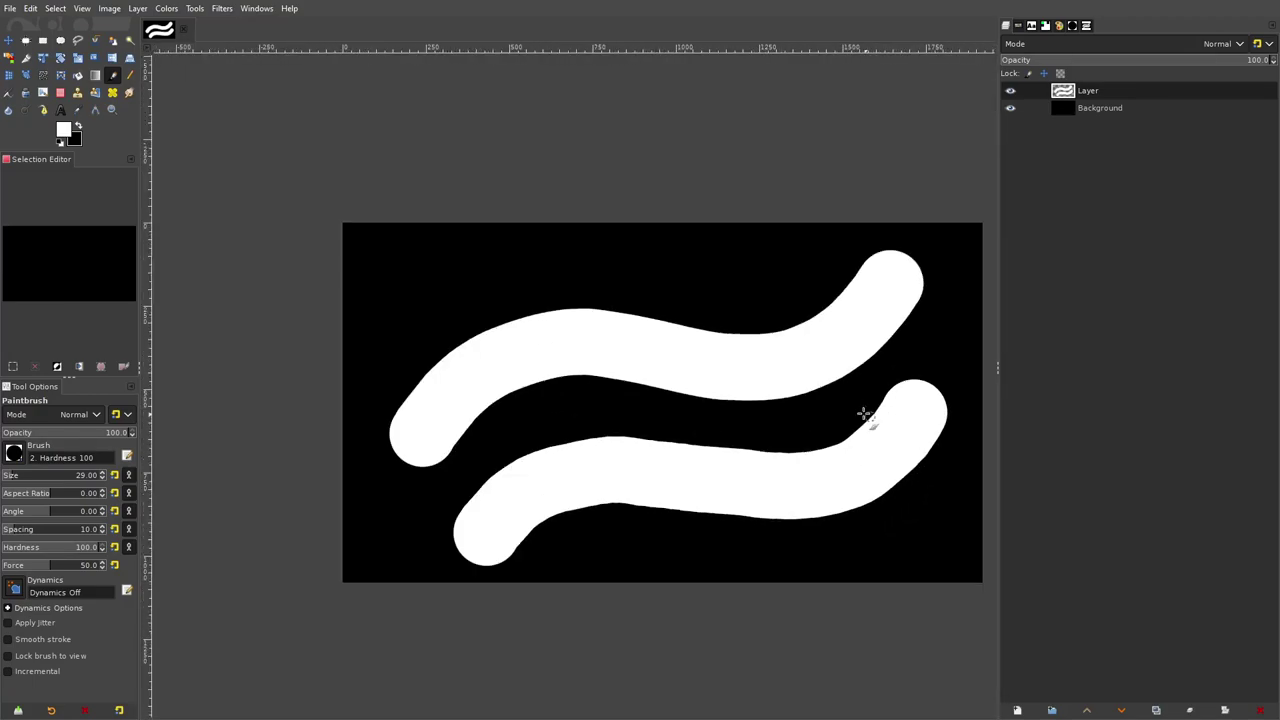
{"action": "key", "text": "Delete"}
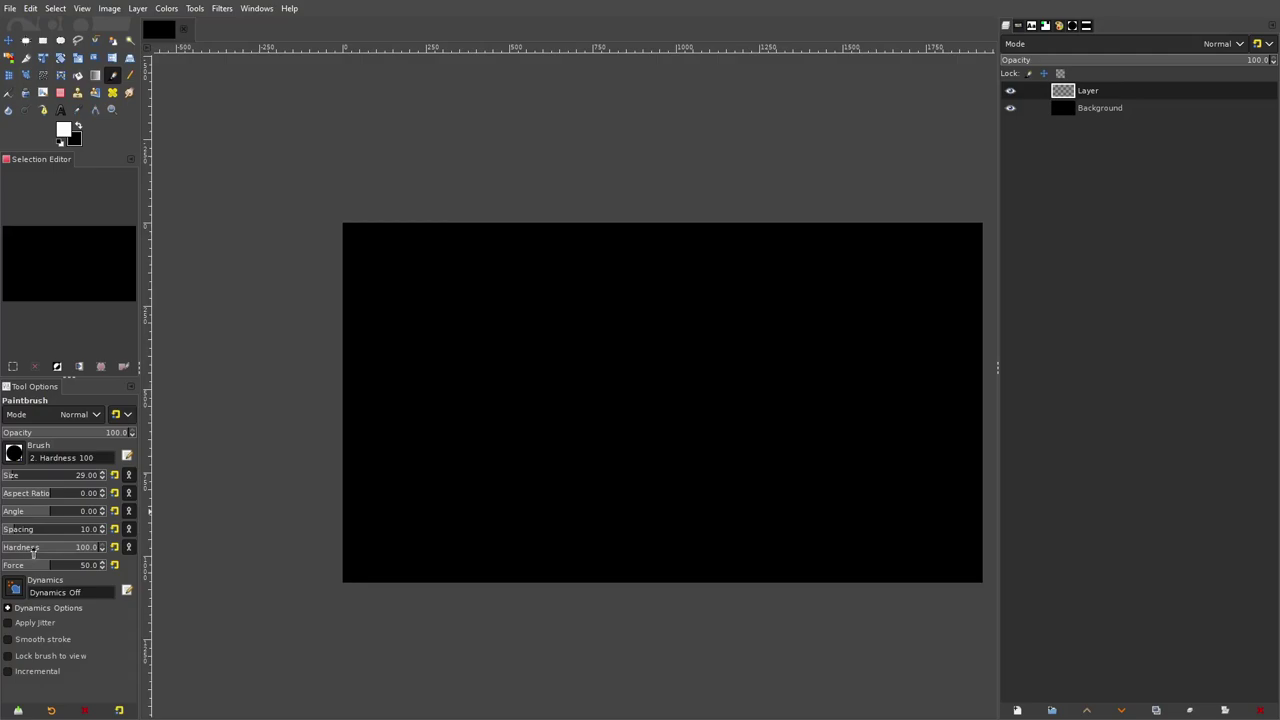
{"action": "left_click", "coordinate": [43, 110]}
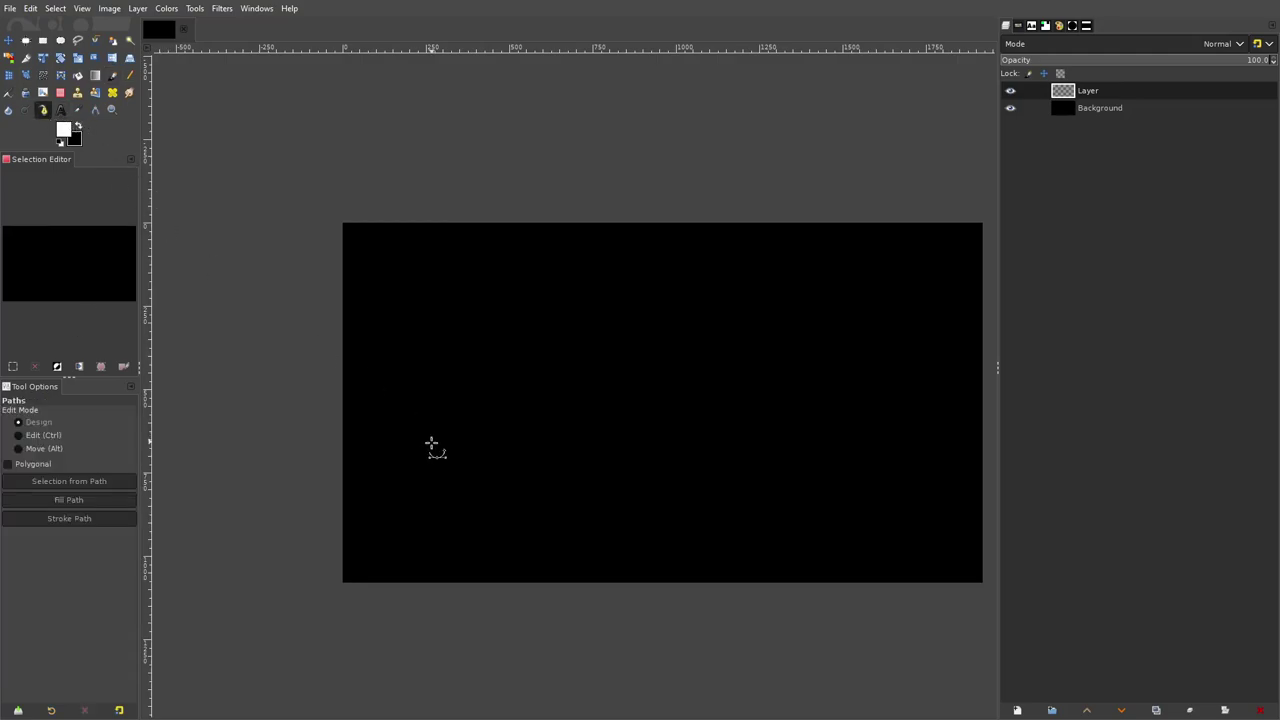
{"action": "left_click_drag", "start_coordinate": [459, 358], "coordinate": [509, 309]}
{"action": "left_click_drag", "start_coordinate": [661, 308], "coordinate": [700, 331]}
{"action": "left_click_drag", "start_coordinate": [746, 456], "coordinate": [789, 500]}
{"action": "left_click_drag", "start_coordinate": [864, 366], "coordinate": [857, 343]}
Stroke the path with a 10 px solid color line and inspect its smoothness.
{"action": "left_click", "coordinate": [58, 508]}
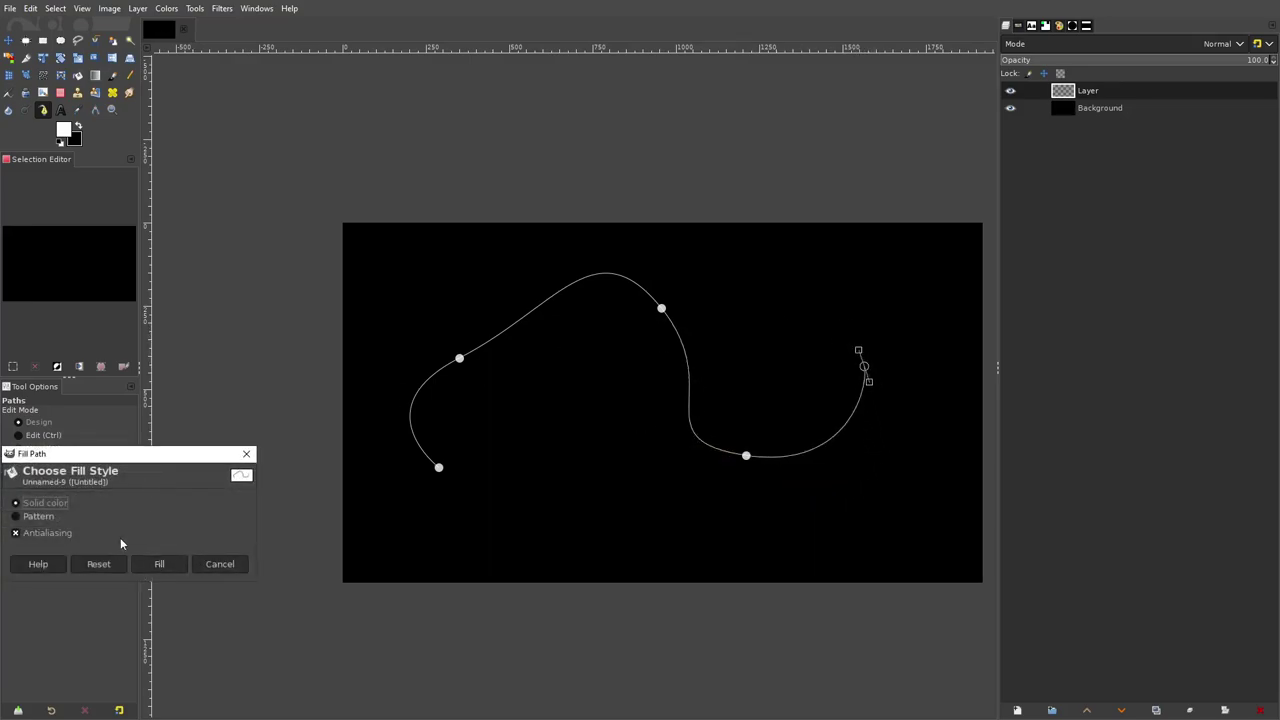
{"action": "left_click", "coordinate": [220, 564]}
{"action": "left_click", "coordinate": [79, 522]}
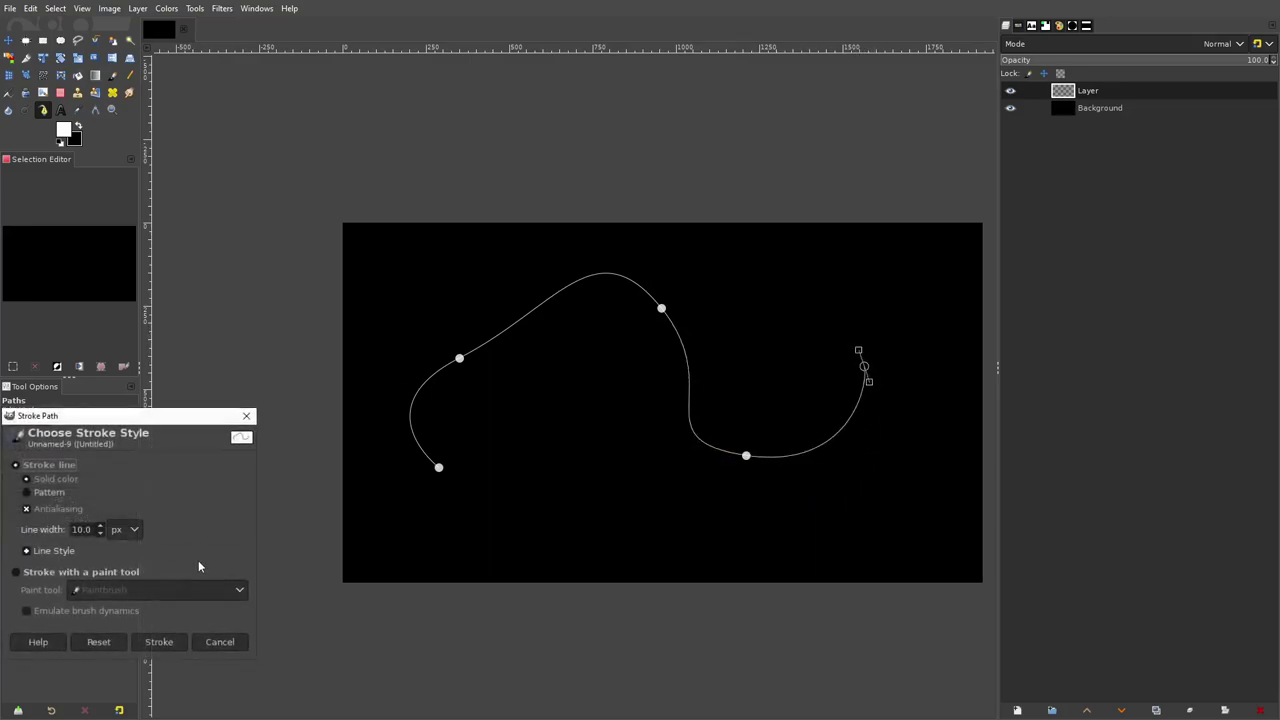
{"action": "left_click", "coordinate": [159, 641]}
{"action": "scroll", "coordinate": [540, 391], "scroll_direction": "up", "scroll_amount": 2}
{"action": "key", "text": "shift+s"}
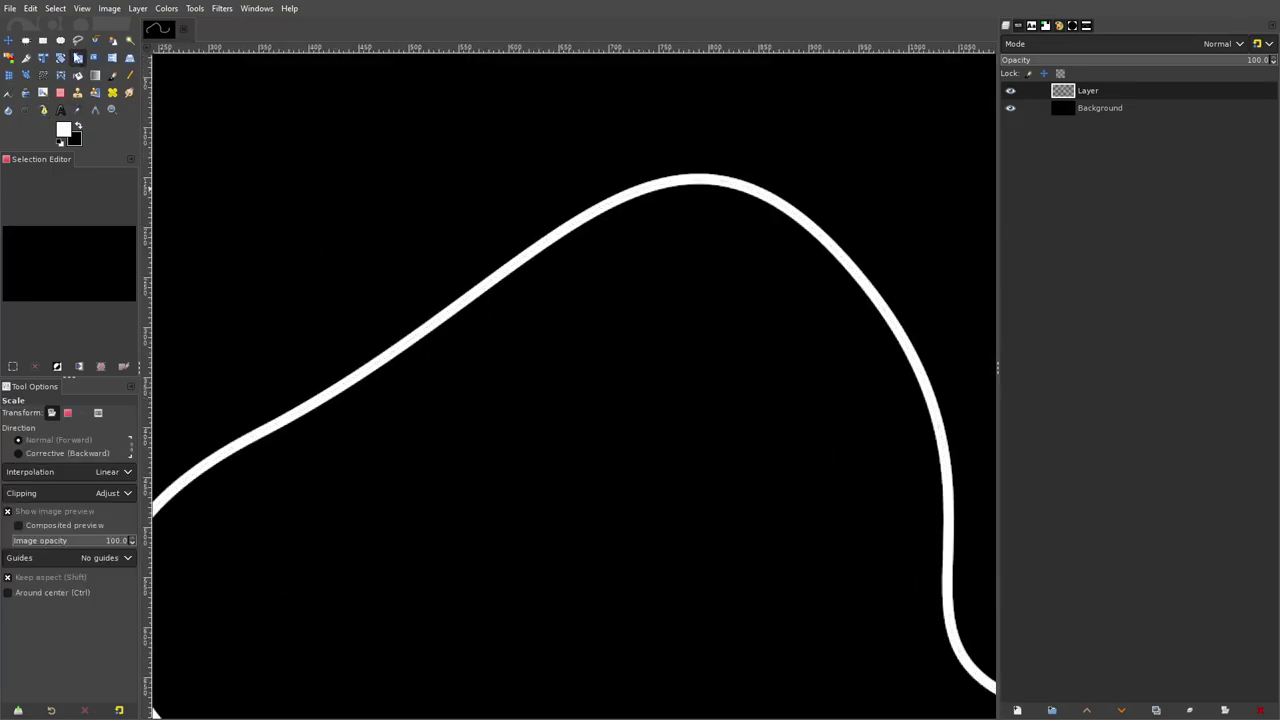
{"action": "scroll", "coordinate": [510, 289], "scroll_direction": "down", "scroll_amount": 1}
{"action": "scroll", "coordinate": [866, 358], "scroll_direction": "down", "scroll_amount": 1}
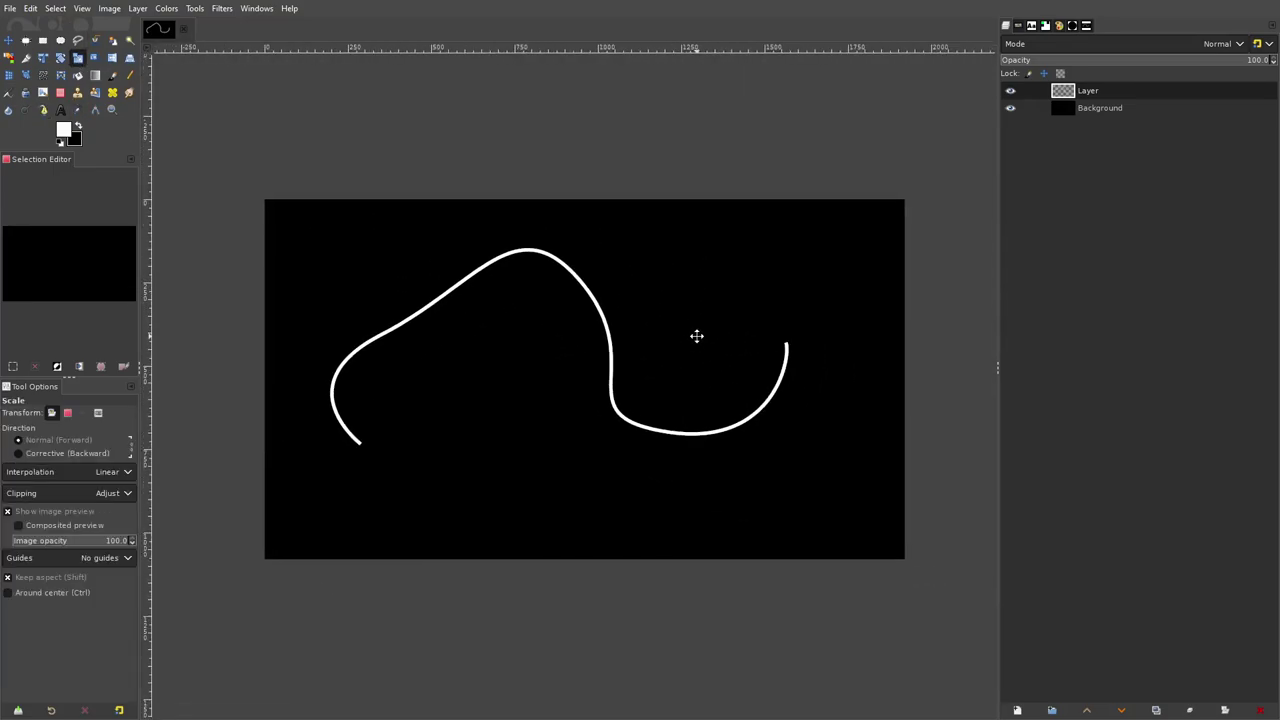
Return to the Paintbrush tool and clear the stroked curve from the upper layer.
{"action": "left_click", "coordinate": [112, 76]}
{"action": "key", "text": "Delete"}
{"action": "left_click", "coordinate": [1095, 107]}
{"action": "left_click", "coordinate": [1090, 92]}
{"action": "key", "text": "Delete"}
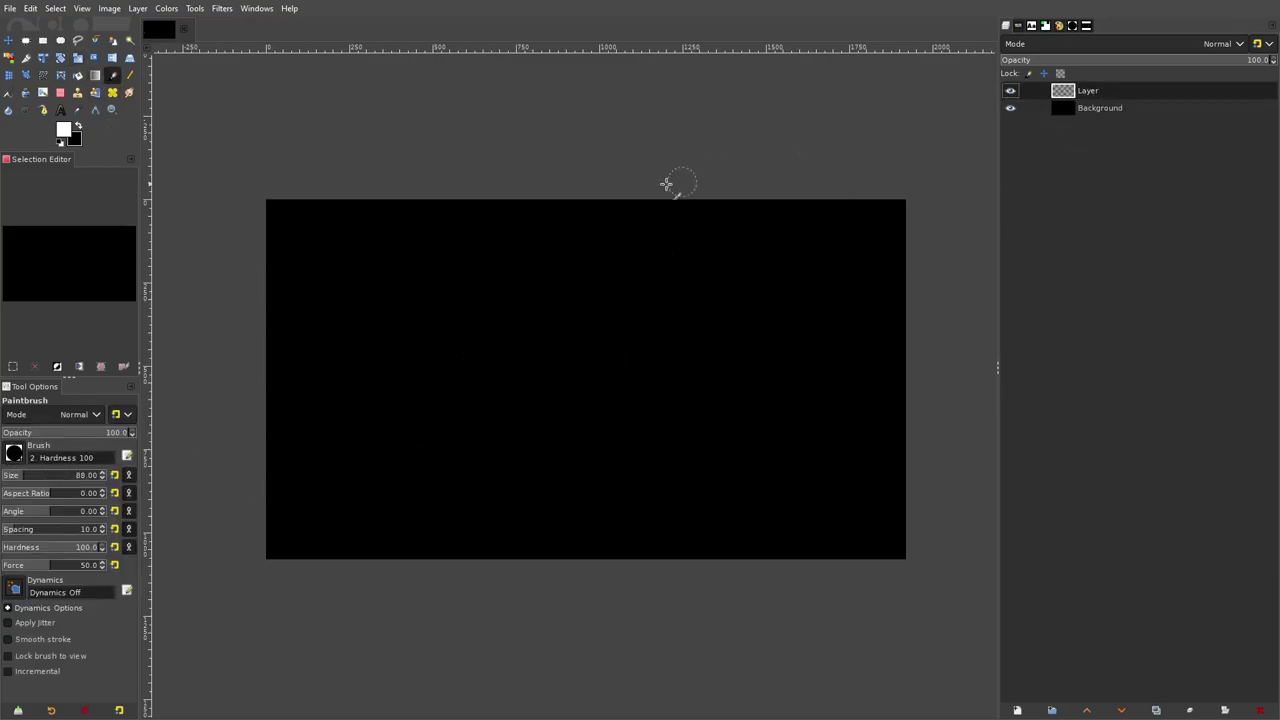
Paint a hard size 88 winding stroke, and add a soft hardness 7 stroke both below and above it.
{"action": "left_click_drag", "start_coordinate": [416, 300], "coordinate": [738, 425]}
{"action": "left_click_drag", "start_coordinate": [33, 546], "coordinate": [39, 547]}
{"action": "mouse_move", "coordinate": [272, 458]}
{"action": "left_mouse_down"}
{"action": "mouse_move", "coordinate": [320, 445]}
{"action": "mouse_move", "coordinate": [705, 480]}
{"action": "left_mouse_up"}
{"action": "mouse_move", "coordinate": [515, 258]}
{"action": "left_mouse_down"}
{"action": "mouse_move", "coordinate": [634, 249]}
{"action": "mouse_move", "coordinate": [815, 310]}
{"action": "left_mouse_up"}
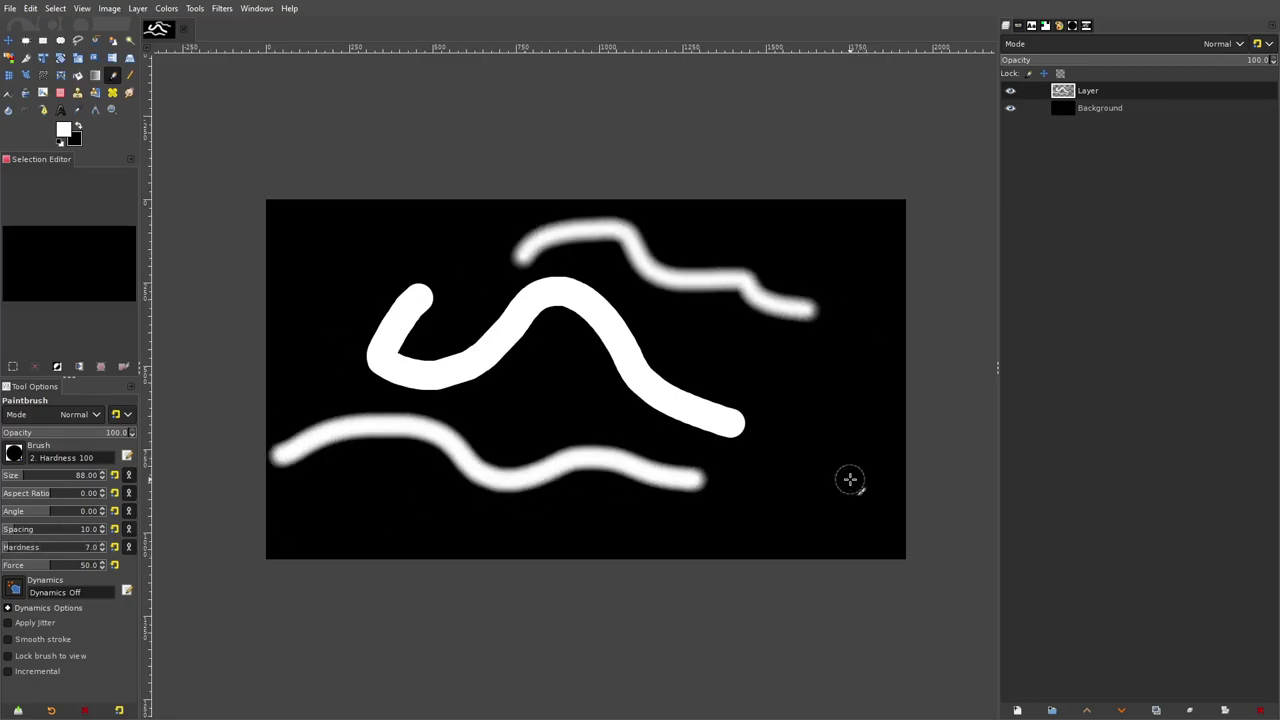